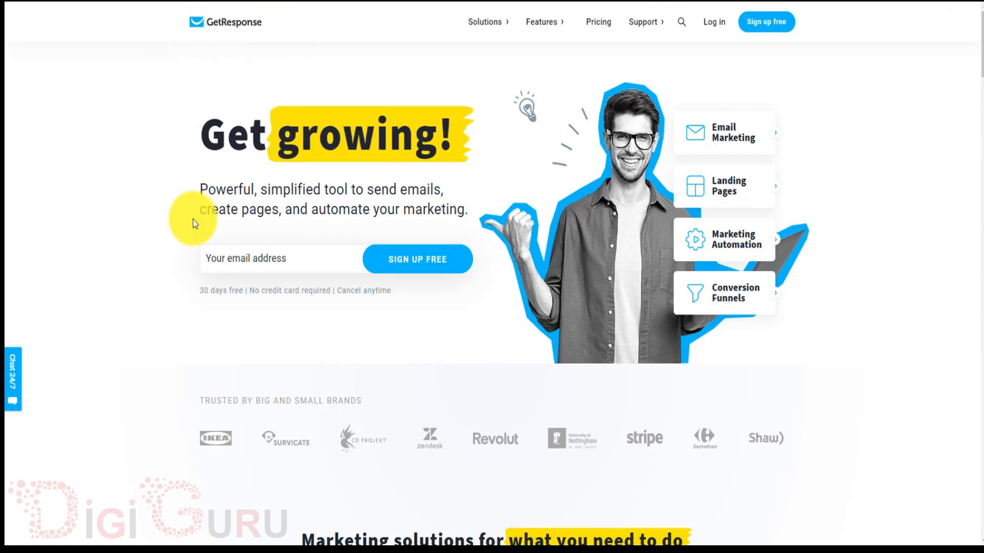
Enter the user's email address on the GetResponse homepage and start the free sign-up.
{"action": "left_click", "coordinate": [297, 259]}
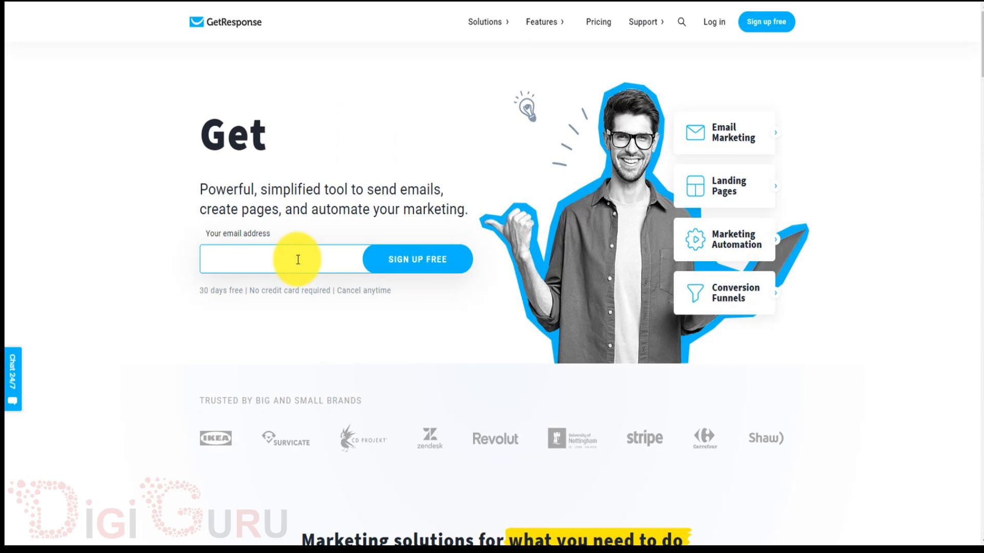
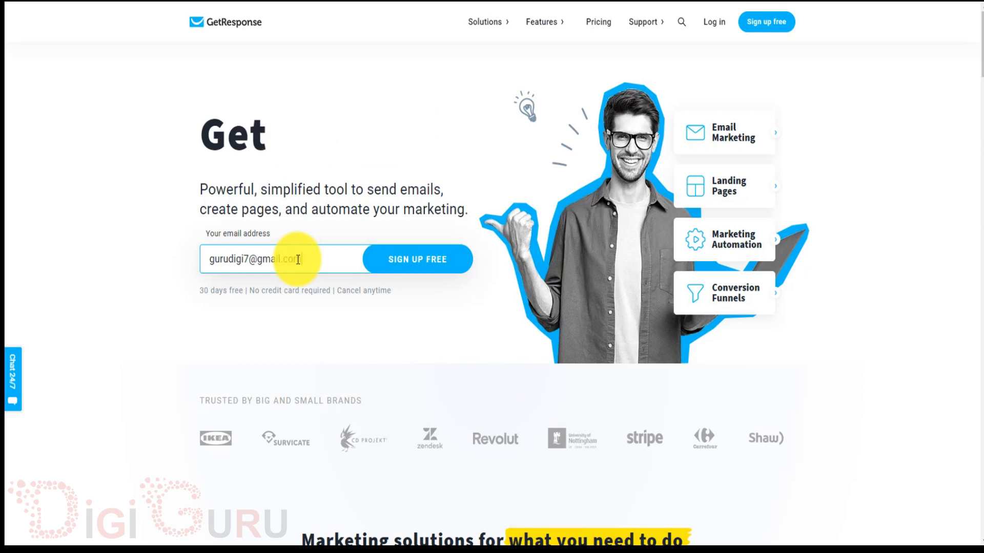
{"action": "left_click", "coordinate": [405, 272]}
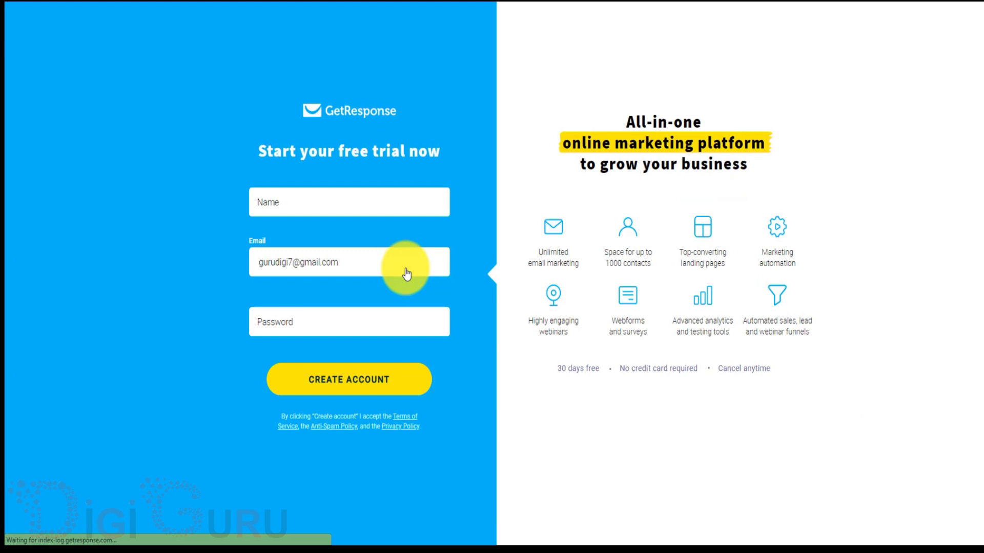
Fill in the name, choose a saved password from autofill, and create the account.
{"action": "left_click", "coordinate": [347, 198]}
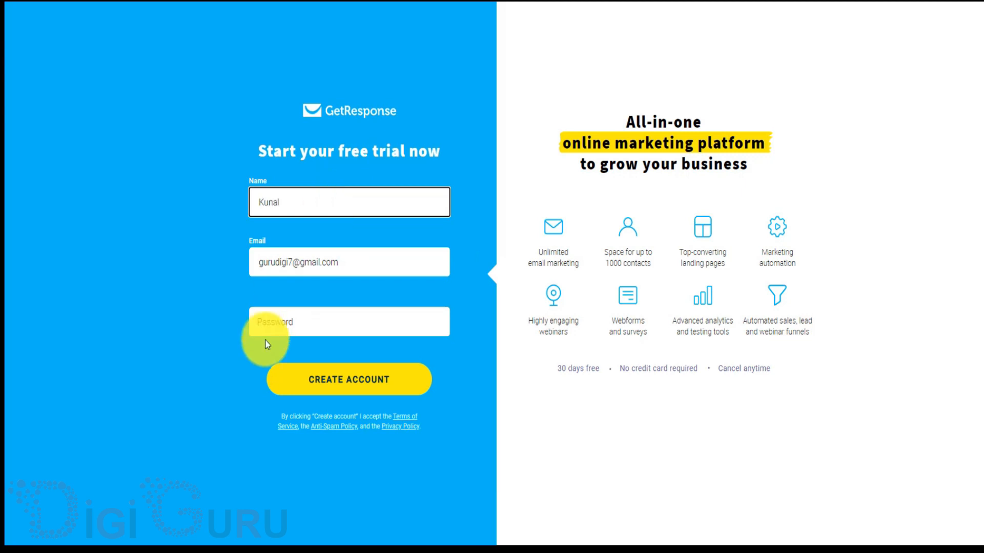
{"action": "left_click", "coordinate": [319, 328]}
{"action": "left_click", "coordinate": [318, 328]}
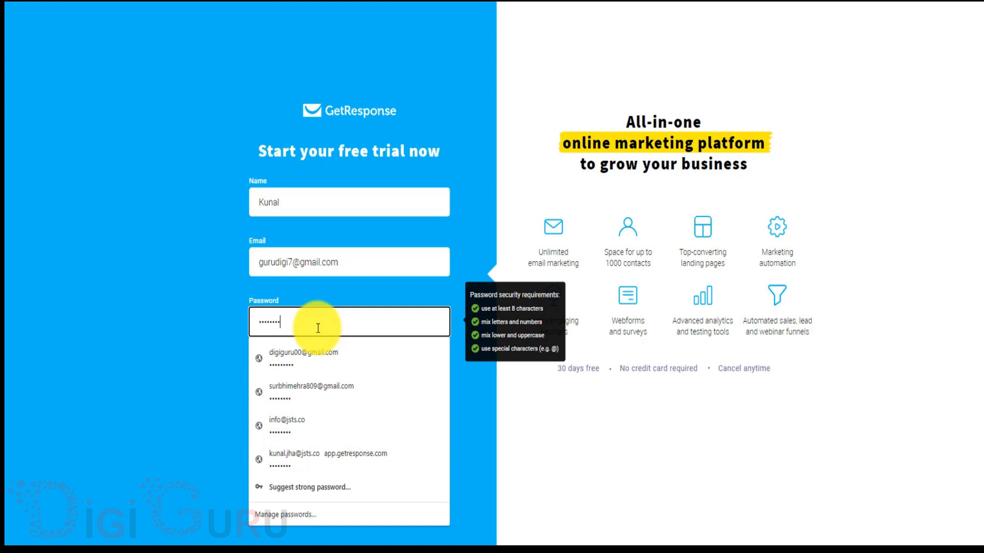
{"action": "left_click", "coordinate": [202, 389]}
{"action": "left_click", "coordinate": [348, 379]}
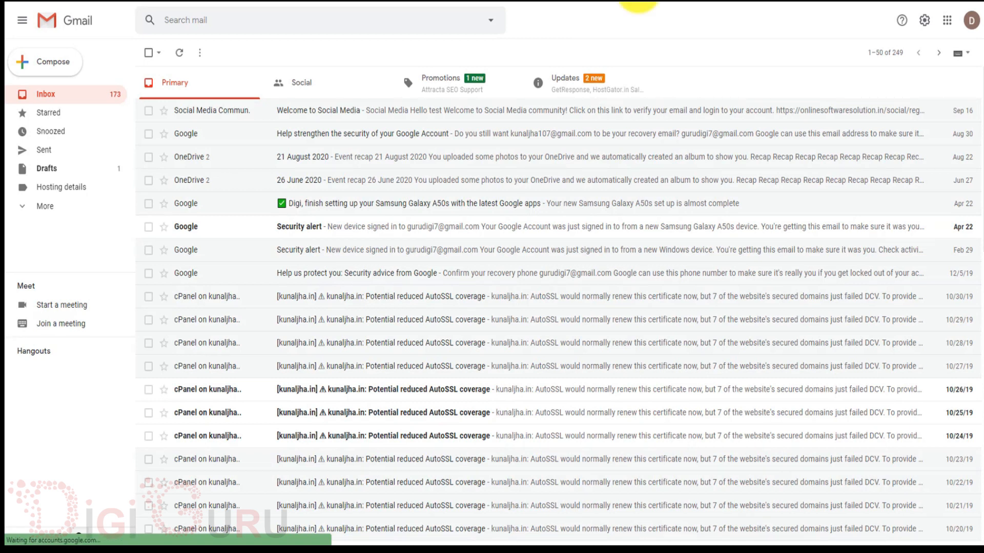
Open the 'Please activate your GetResponse account' email under Updates and activate the account.
{"action": "left_click", "coordinate": [571, 91]}
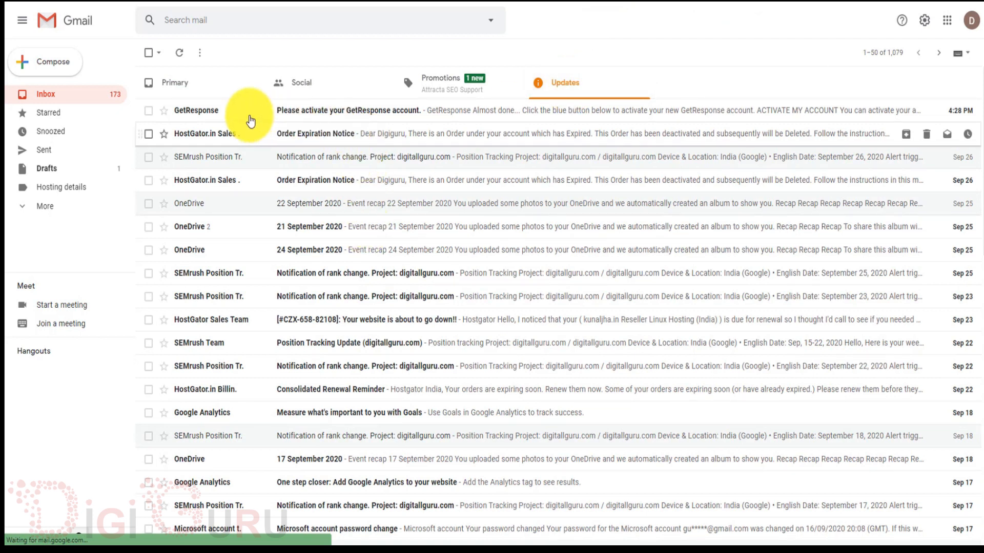
{"action": "left_click", "coordinate": [366, 119]}
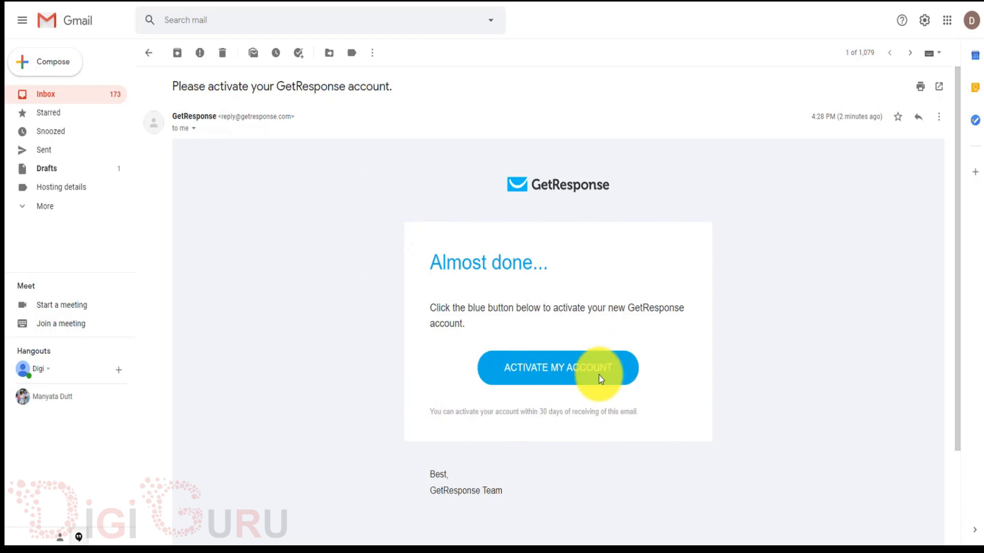
{"action": "left_click", "coordinate": [546, 373]}
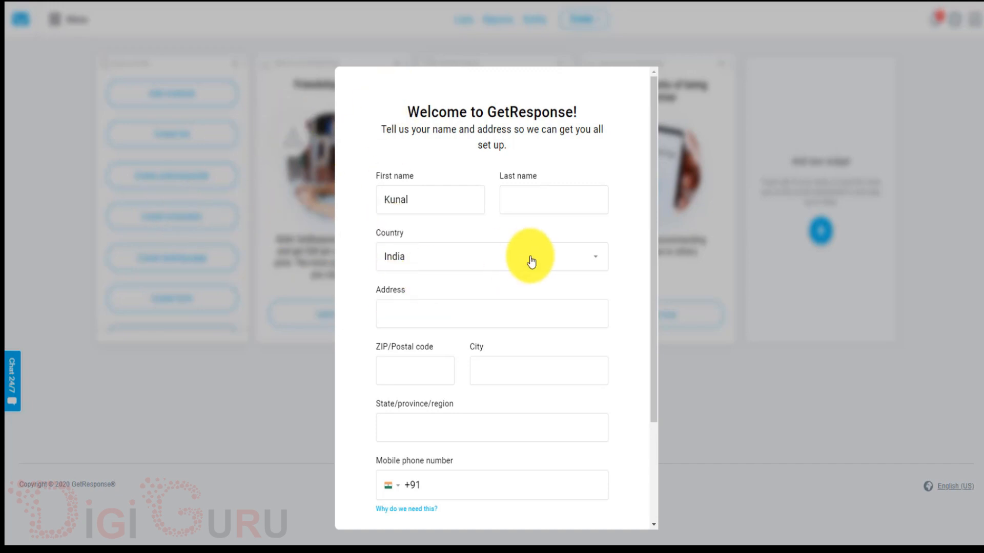
Enter the last name, street address, postal code and city in the welcome profile.
{"action": "left_click", "coordinate": [544, 201]}
{"action": "type", "text": "Jha"}
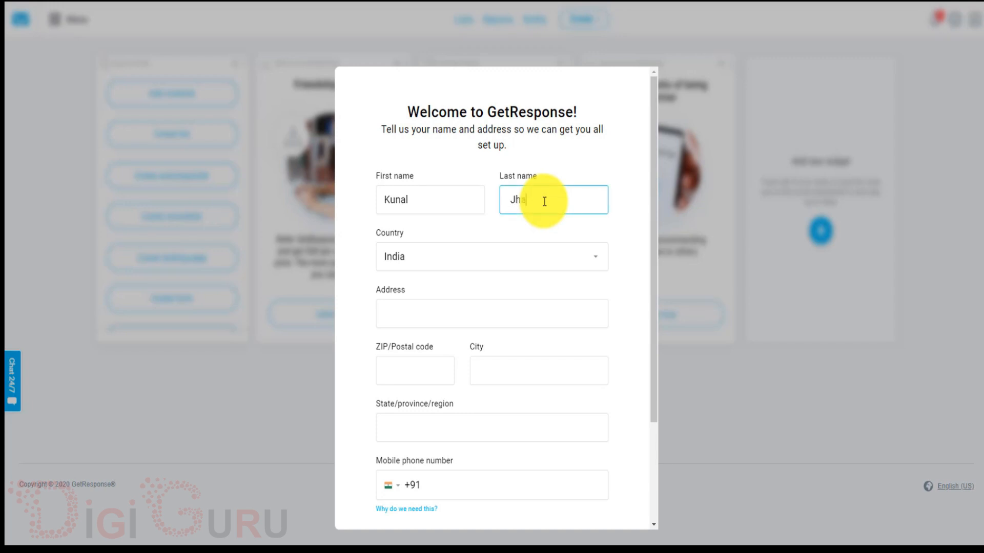
{"action": "left_click", "coordinate": [463, 317]}
{"action": "type", "text": "delhi"}
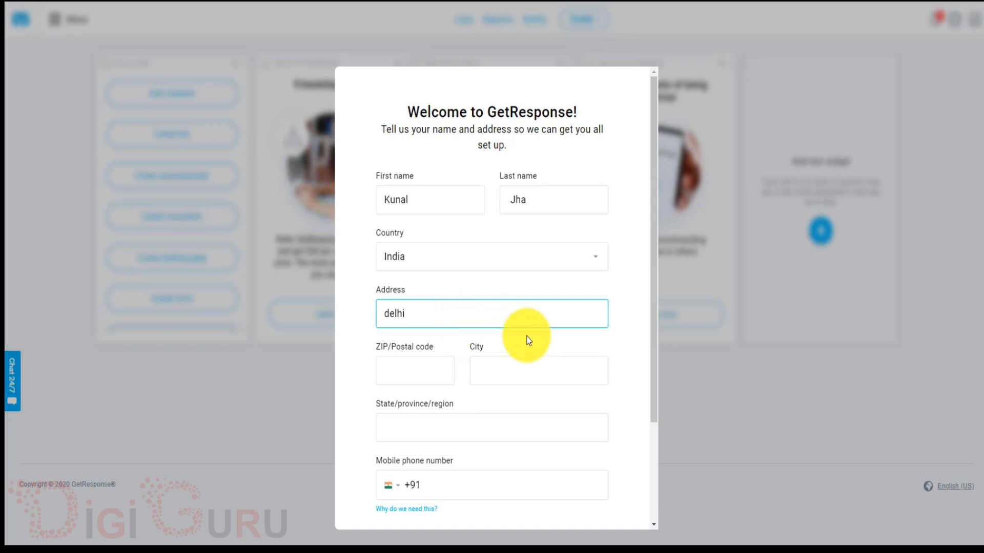
{"action": "left_click", "coordinate": [429, 369]}
{"action": "type", "text": "201014"}
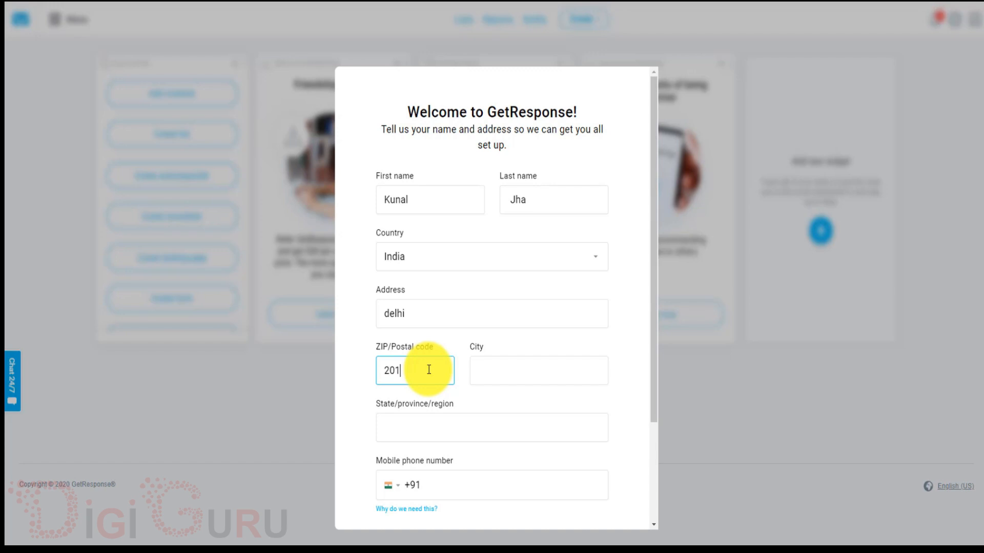
{"action": "left_click", "coordinate": [507, 377]}
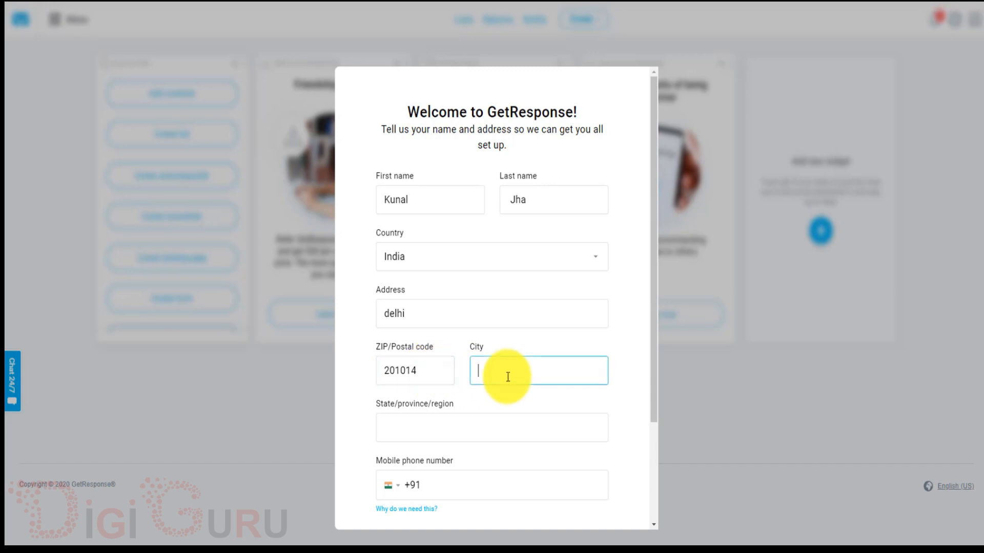
{"action": "type", "text": "noida"}
Add the state/region and mobile phone number, then continue to the account.
{"action": "scroll", "coordinate": [508, 377], "scroll_direction": "down", "scroll_amount": 1}
{"action": "left_click", "coordinate": [477, 380]}
{"action": "type", "text": "Up"}
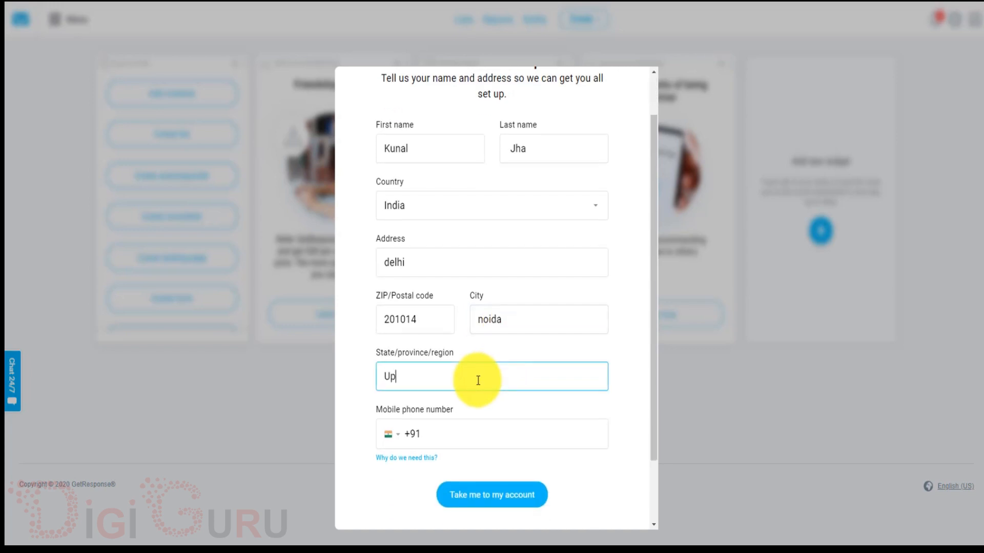
{"action": "scroll", "coordinate": [478, 380], "scroll_direction": "down", "scroll_amount": 1}
{"action": "left_click", "coordinate": [484, 409]}
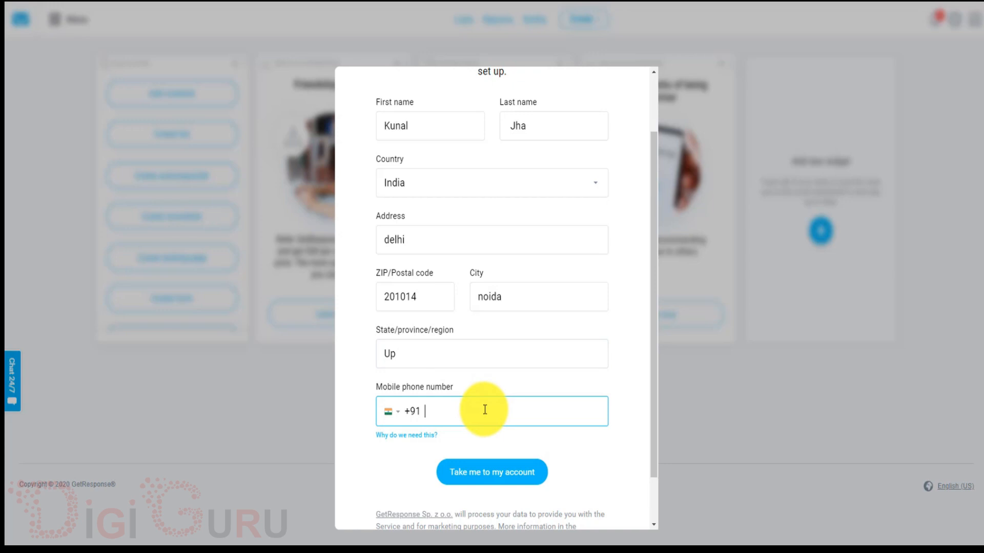
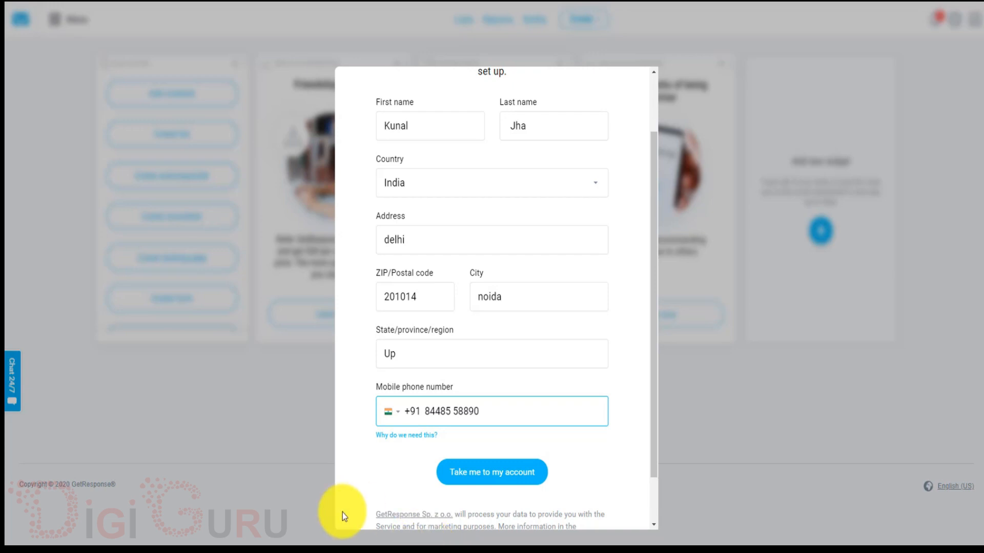
{"action": "left_click", "coordinate": [512, 472]}
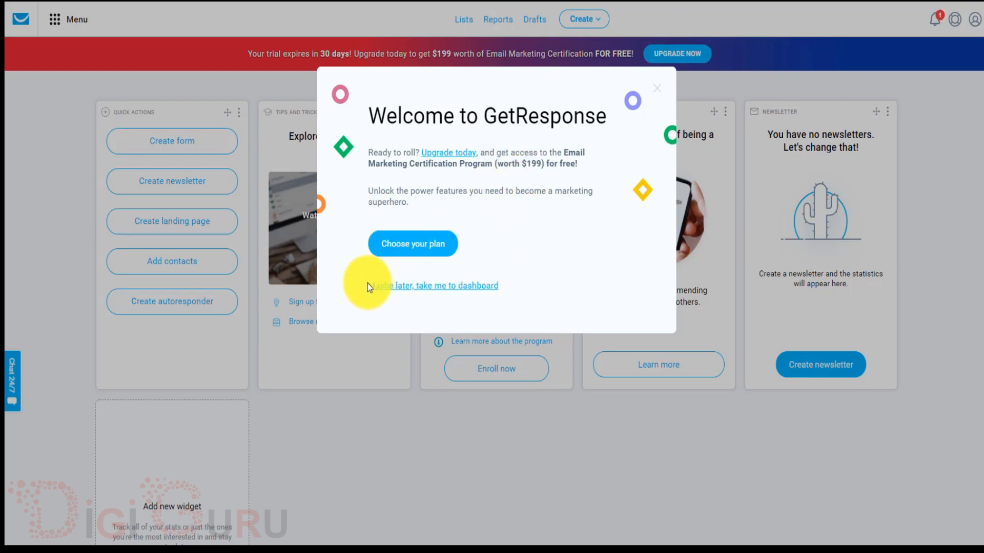
Choose 'Maybe later, take me to dashboard' on the upgrade pop-up and look over the dashboard.
{"action": "left_click", "coordinate": [429, 290]}
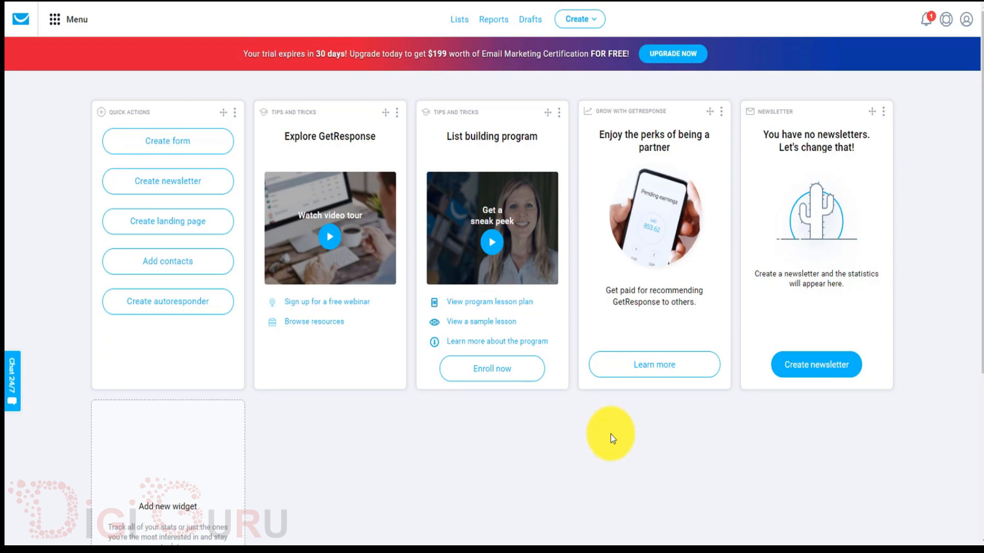
{"action": "scroll", "coordinate": [431, 446], "scroll_direction": "down", "scroll_amount": 1}
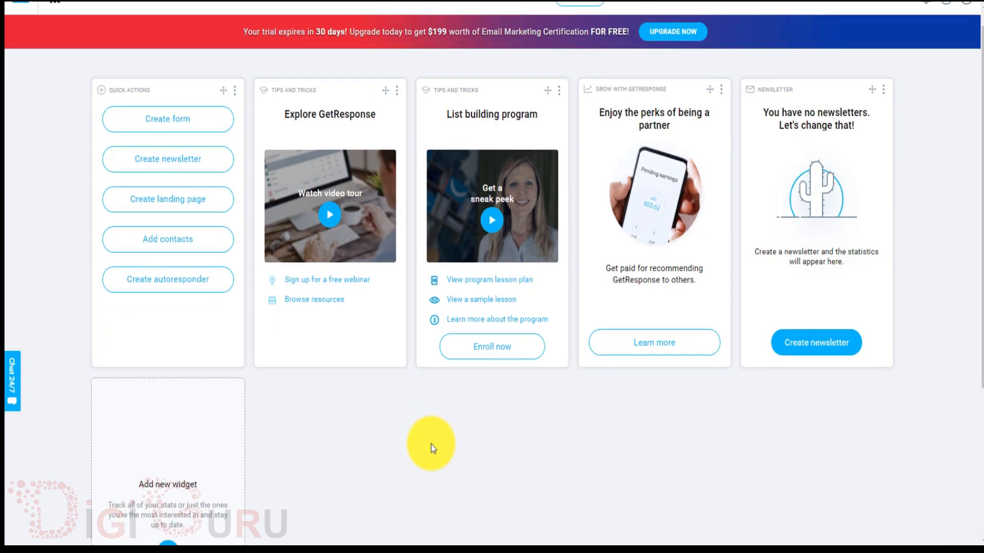
{"action": "scroll", "coordinate": [431, 446], "scroll_direction": "up", "scroll_amount": 1}
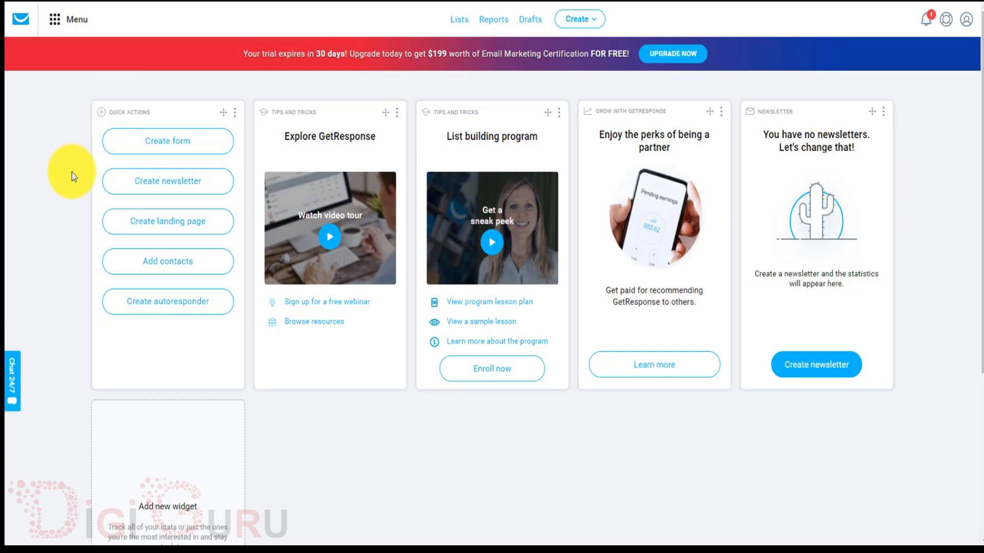
Start creating a new form from the dashboard to reach the List Builder Wizard templates.
{"action": "left_click", "coordinate": [169, 148]}
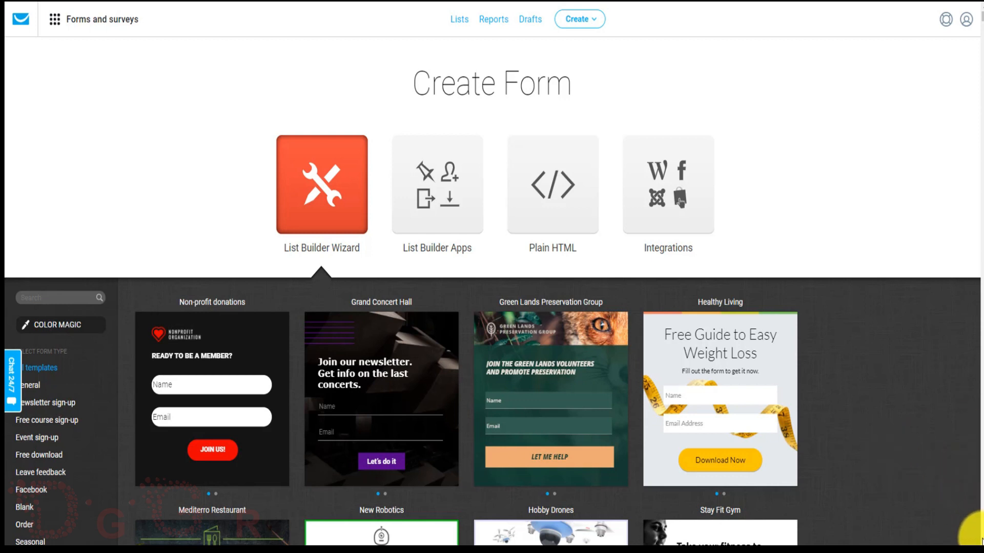
Scroll the template gallery and use the Mediterro Restaurant template.
{"action": "scroll", "coordinate": [981, 540], "scroll_direction": "down", "scroll_amount": 3}
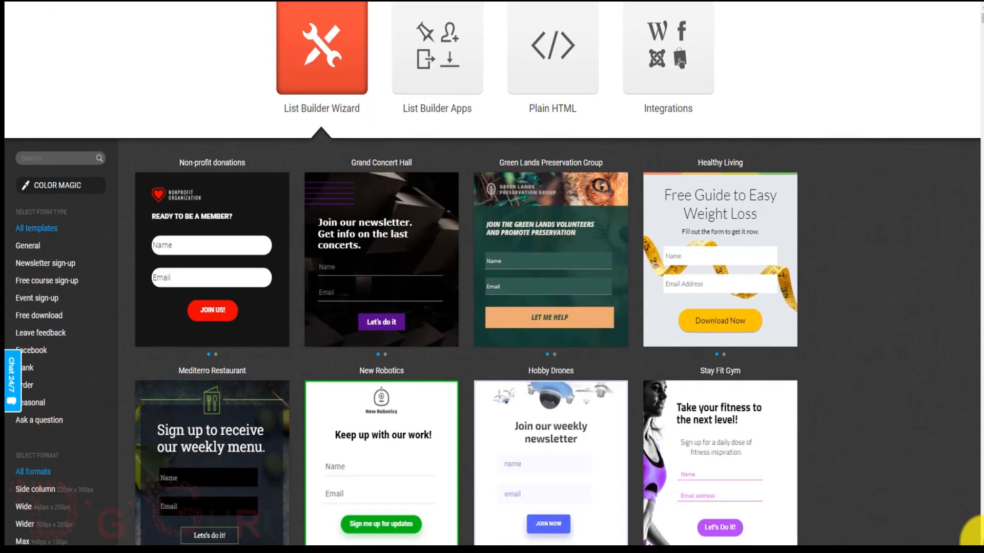
{"action": "scroll", "coordinate": [976, 536], "scroll_direction": "down", "scroll_amount": 2}
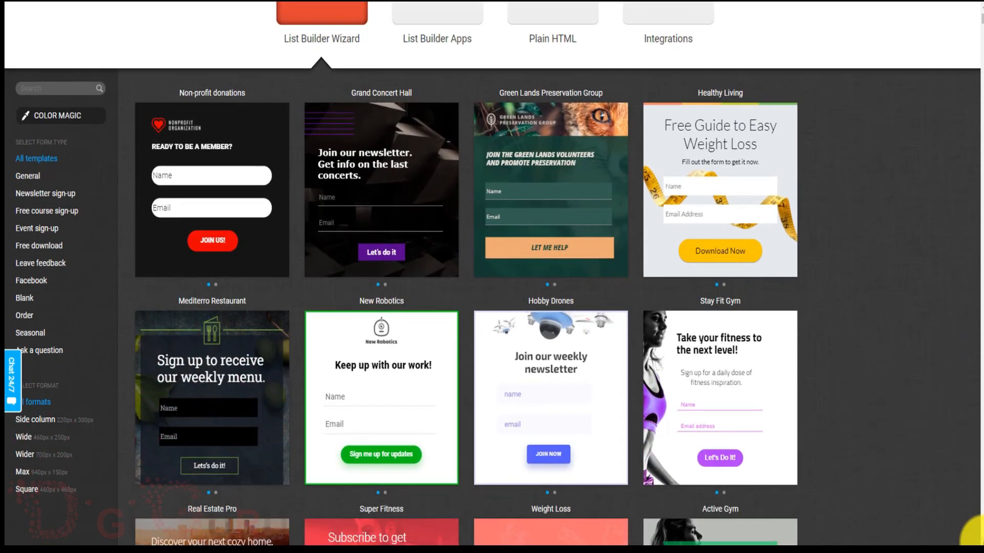
{"action": "scroll", "coordinate": [976, 535], "scroll_direction": "down", "scroll_amount": 2}
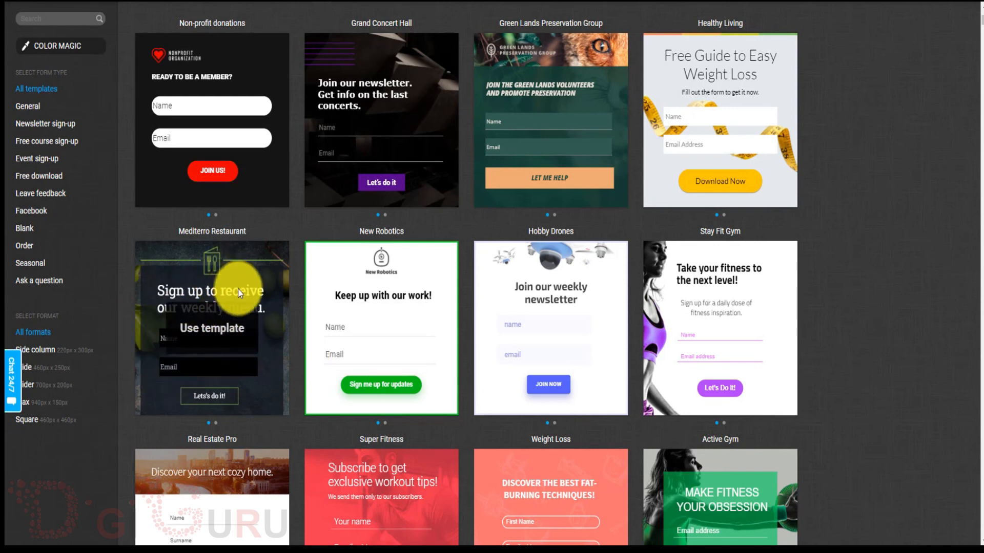
{"action": "left_click", "coordinate": [203, 338]}
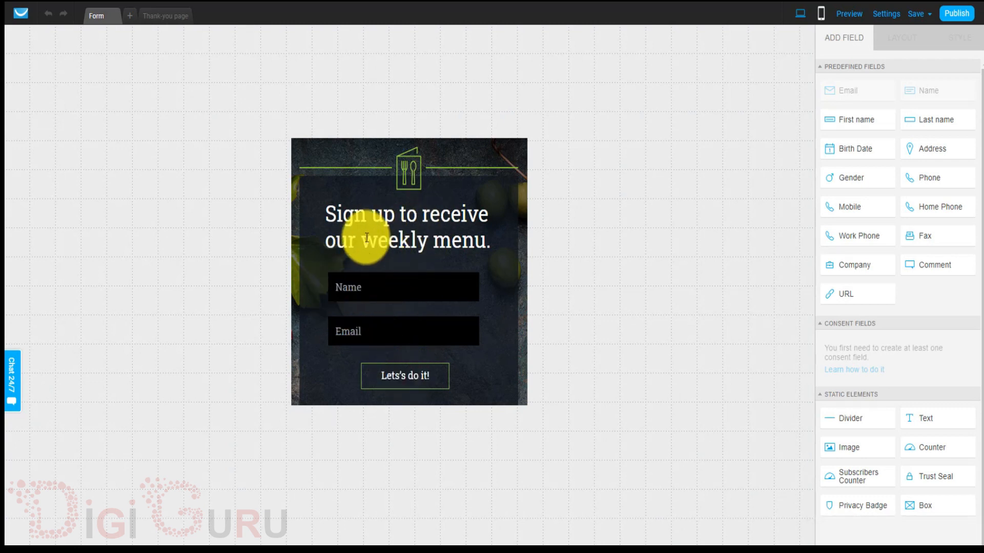
Move the headline block to the form's top-left and enlarge it so the text wraps.
{"action": "left_click", "coordinate": [405, 171]}
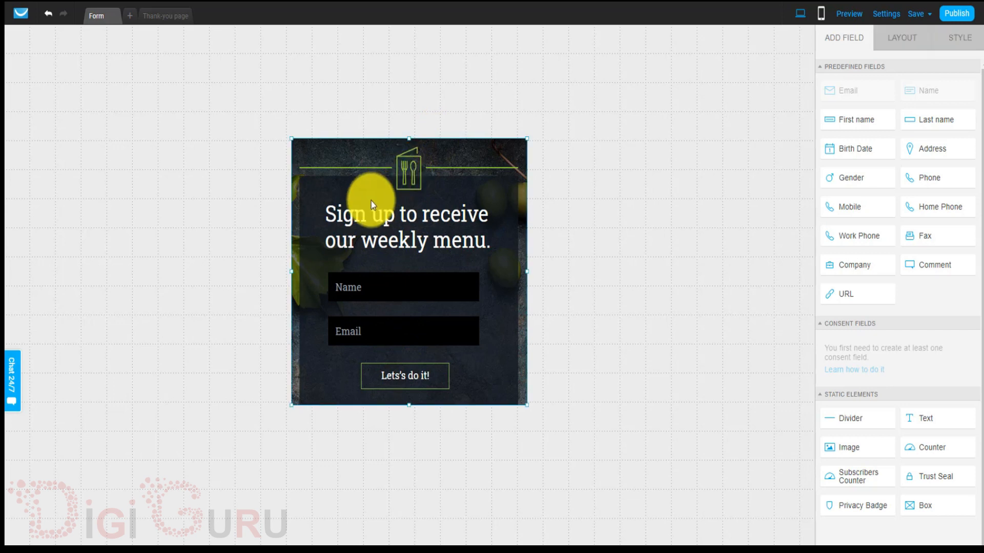
{"action": "left_click", "coordinate": [372, 215]}
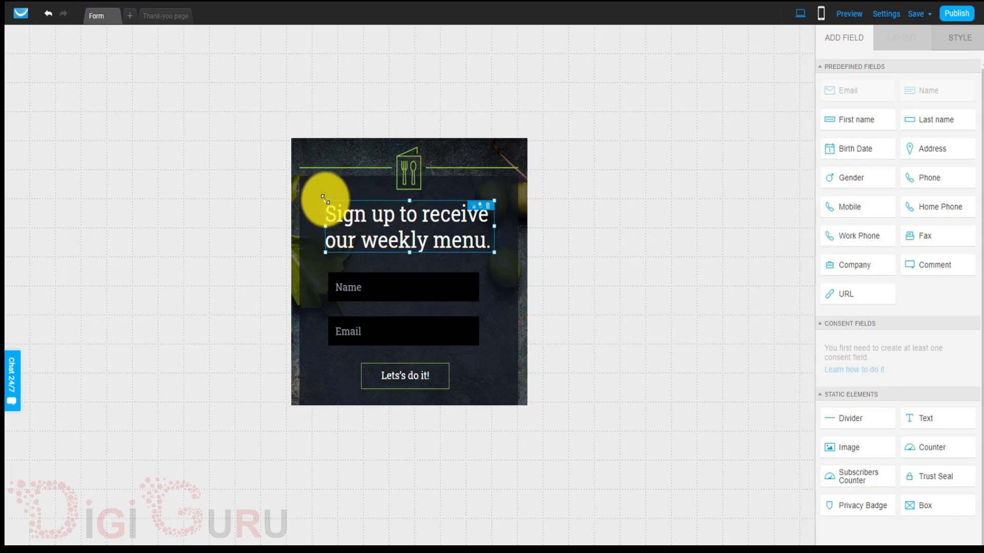
{"action": "left_click_drag", "start_coordinate": [325, 199], "coordinate": [342, 213]}
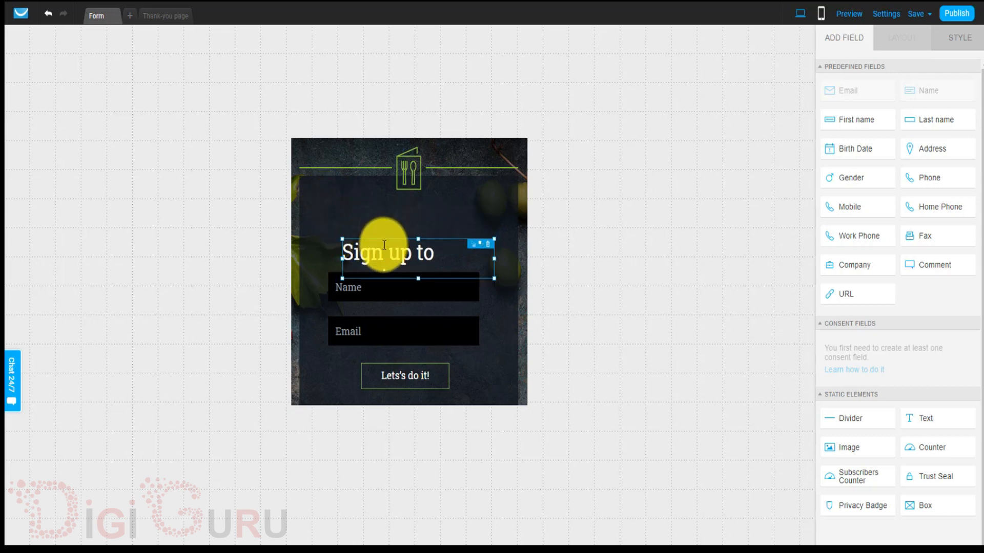
{"action": "left_click", "coordinate": [370, 217]}
{"action": "left_click_drag", "start_coordinate": [349, 223], "coordinate": [325, 186]}
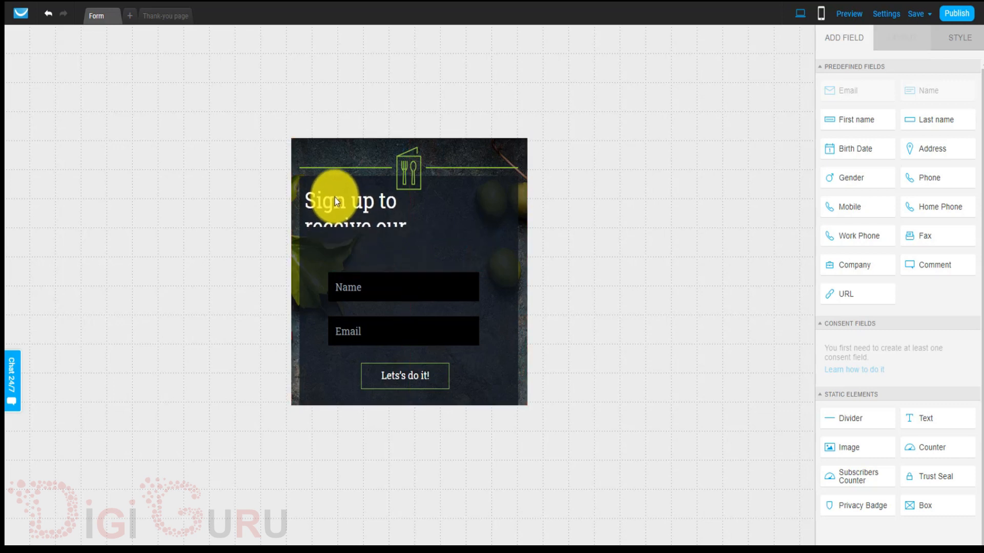
{"action": "left_click_drag", "start_coordinate": [454, 221], "coordinate": [468, 232]}
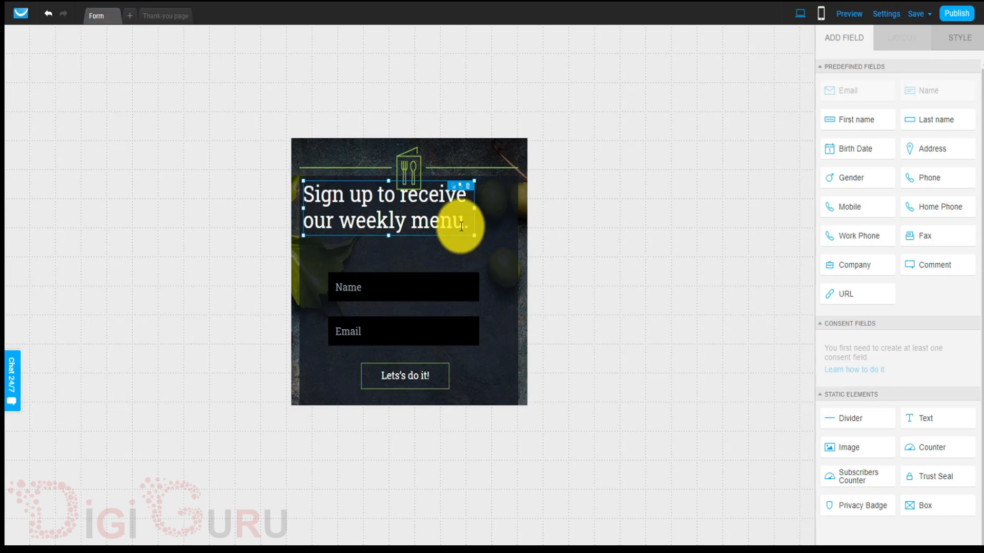
{"action": "key", "text": "ctrl+a"}
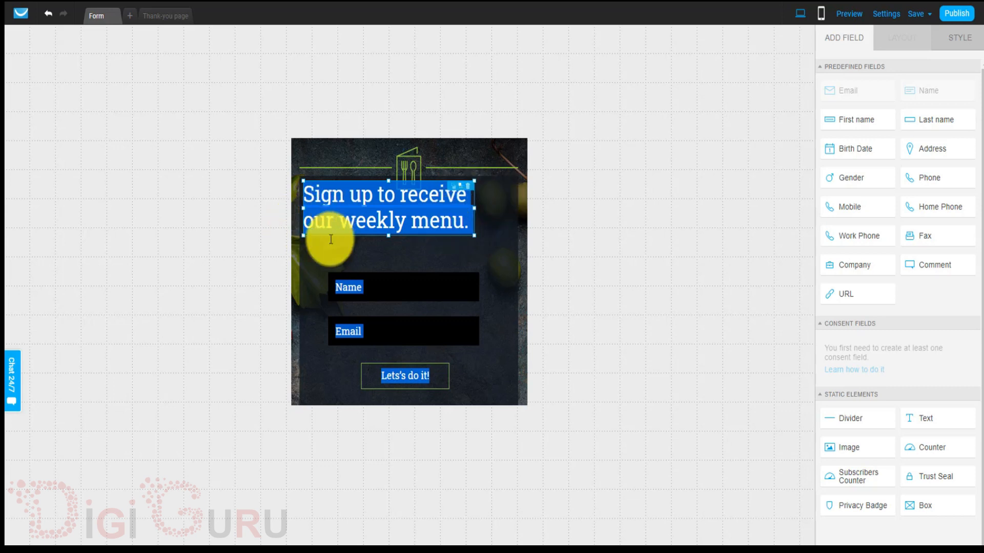
Reduce the headline's font size from 38 to 32.
{"action": "left_click", "coordinate": [363, 295]}
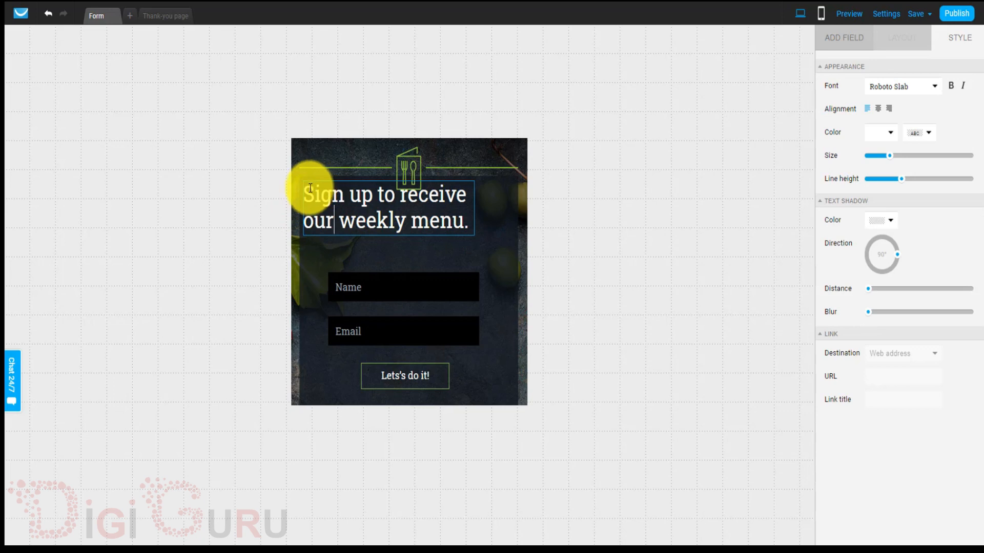
{"action": "left_click_drag", "start_coordinate": [307, 191], "coordinate": [468, 223]}
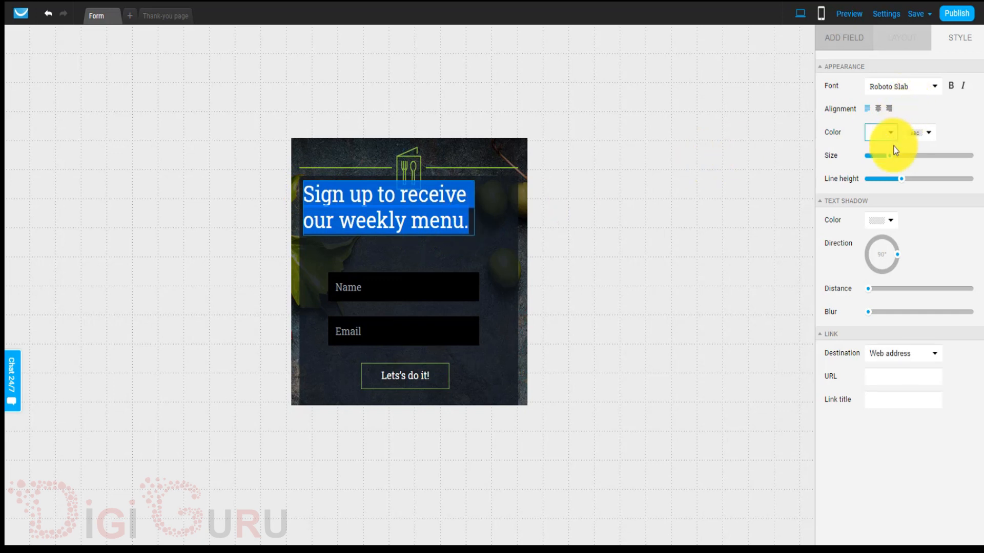
{"action": "left_click_drag", "start_coordinate": [892, 164], "coordinate": [884, 157]}
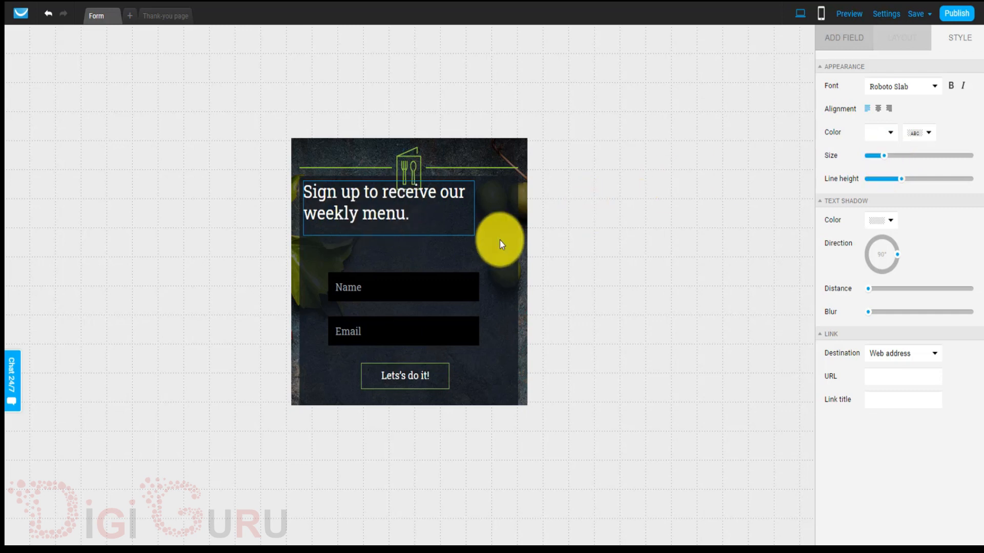
{"action": "left_click", "coordinate": [384, 288]}
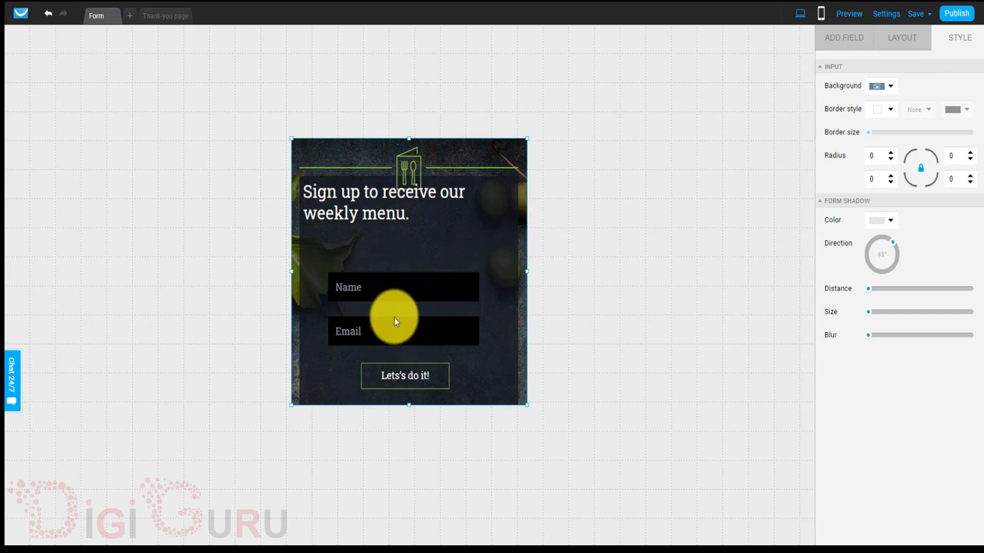
Reposition the Name and Email fields and insert the predefined Mobile field (+91) between them.
{"action": "left_click", "coordinate": [840, 40]}
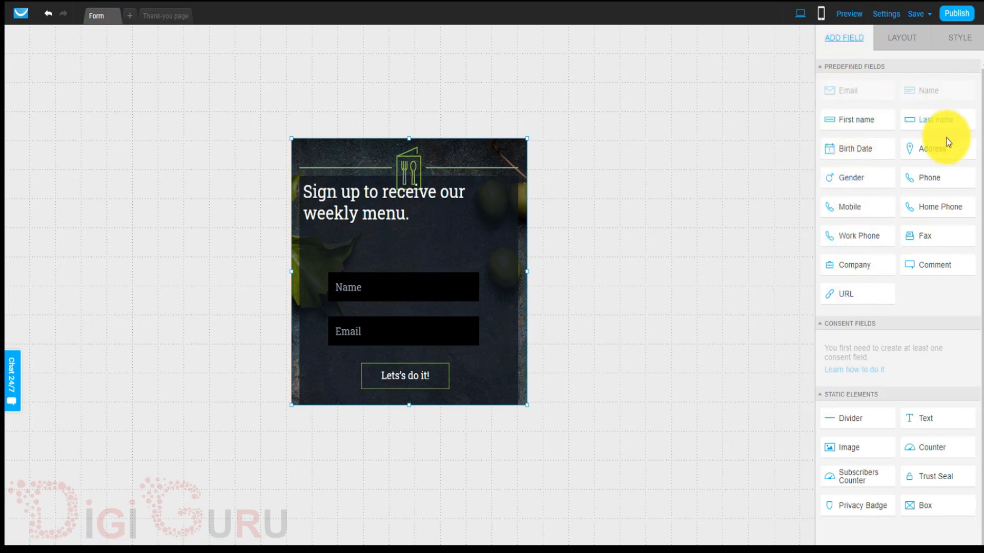
{"action": "mouse_move", "coordinate": [938, 146]}
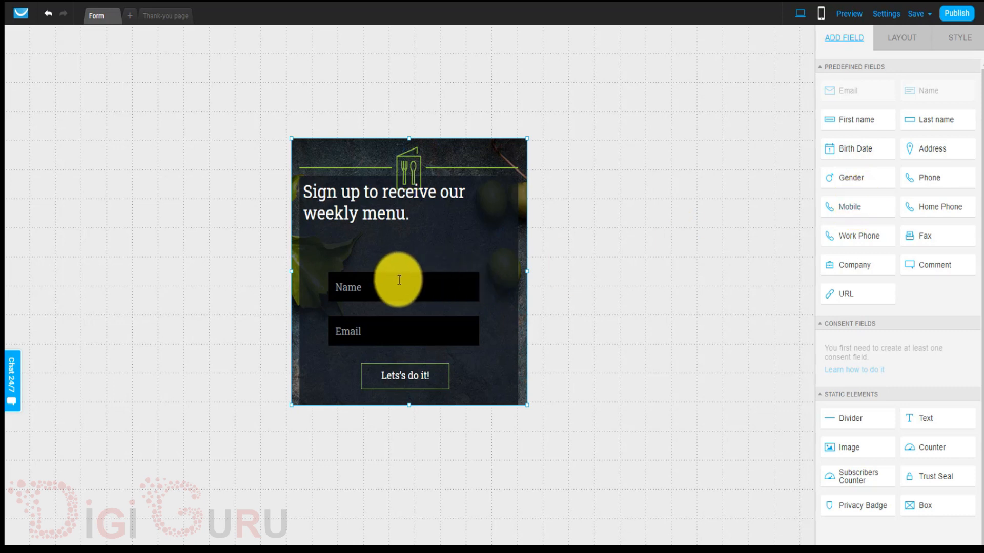
{"action": "left_click_drag", "start_coordinate": [377, 281], "coordinate": [370, 248]}
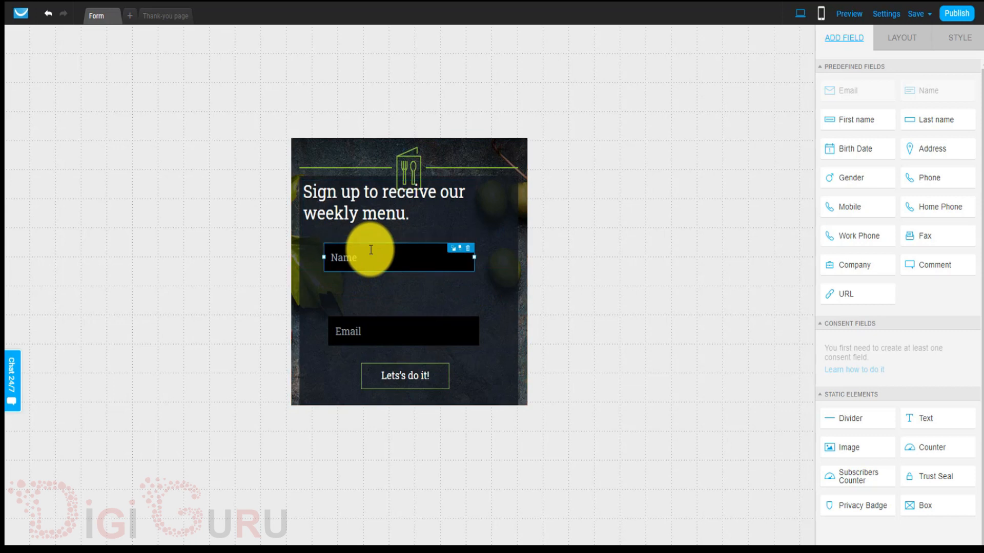
{"action": "left_click_drag", "start_coordinate": [386, 332], "coordinate": [382, 335]}
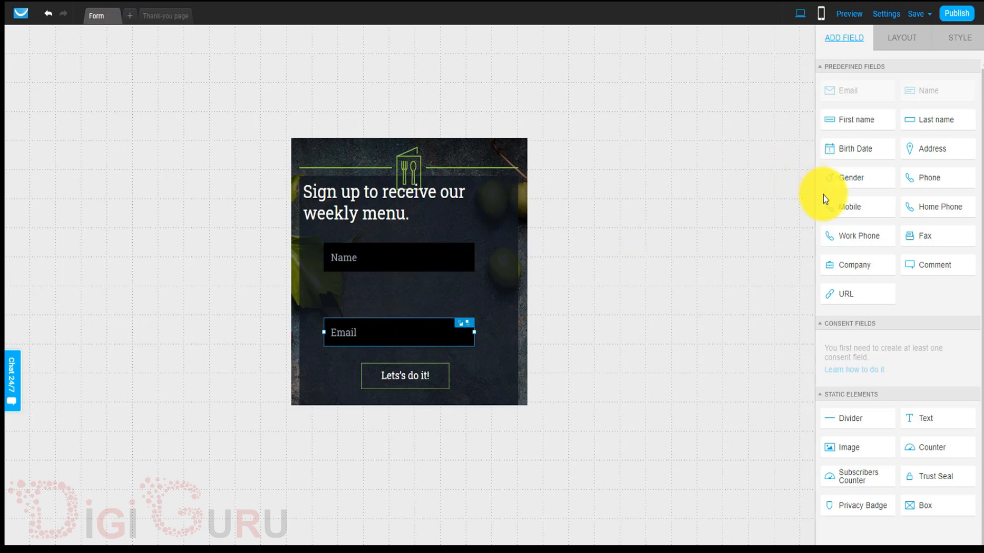
{"action": "left_click_drag", "start_coordinate": [851, 210], "coordinate": [401, 282]}
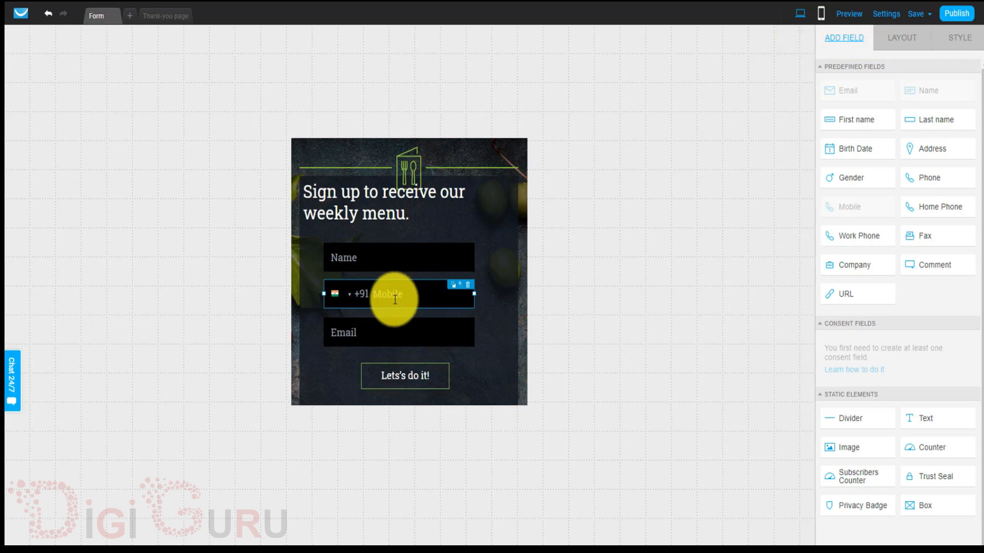
Publish the sign-up form with the 'Let's do it!' button and choose to install it yourself.
{"action": "left_click", "coordinate": [402, 385]}
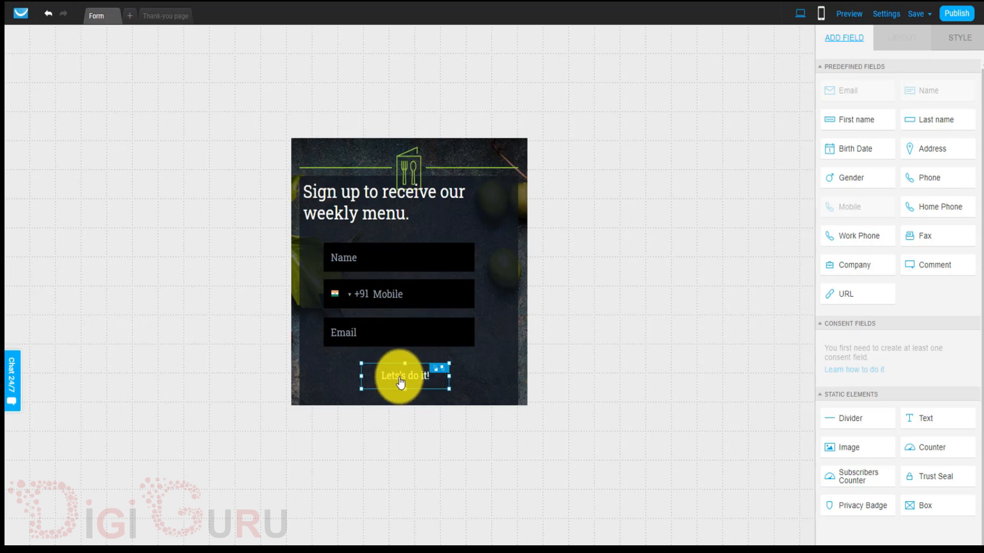
{"action": "left_click", "coordinate": [960, 39]}
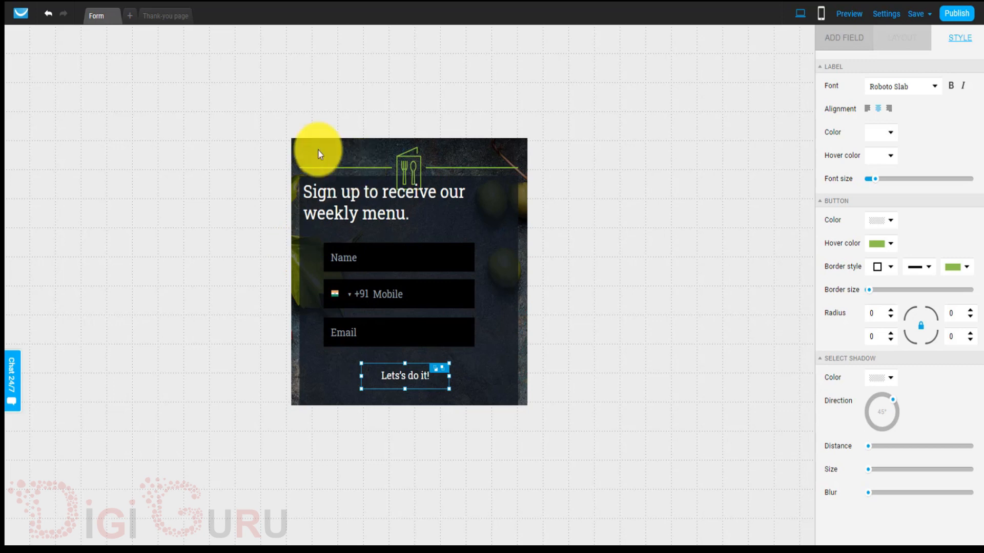
{"action": "left_click", "coordinate": [954, 21]}
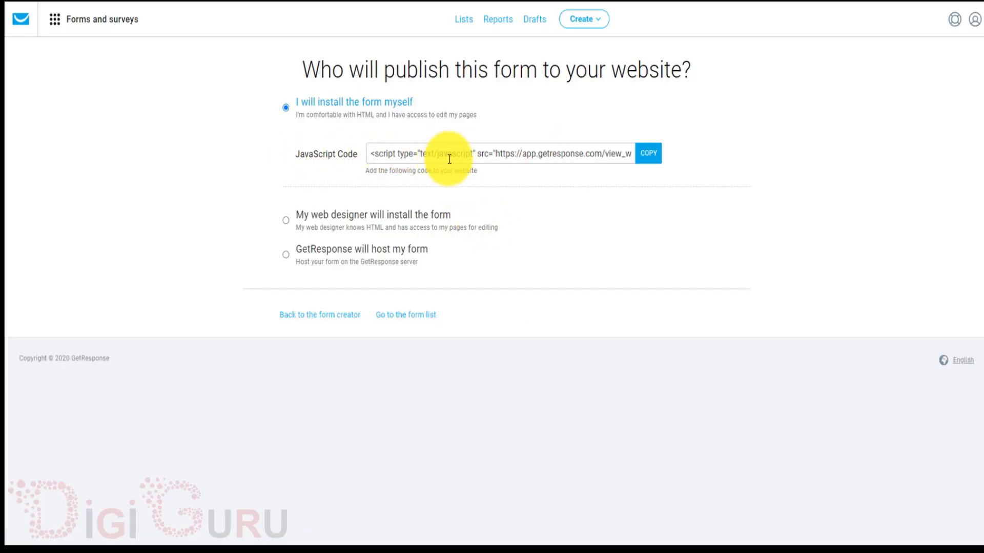
Select the entire JavaScript embed code in the form's code field.
{"action": "left_click", "coordinate": [470, 158]}
{"action": "key", "text": "ctrl+a"}
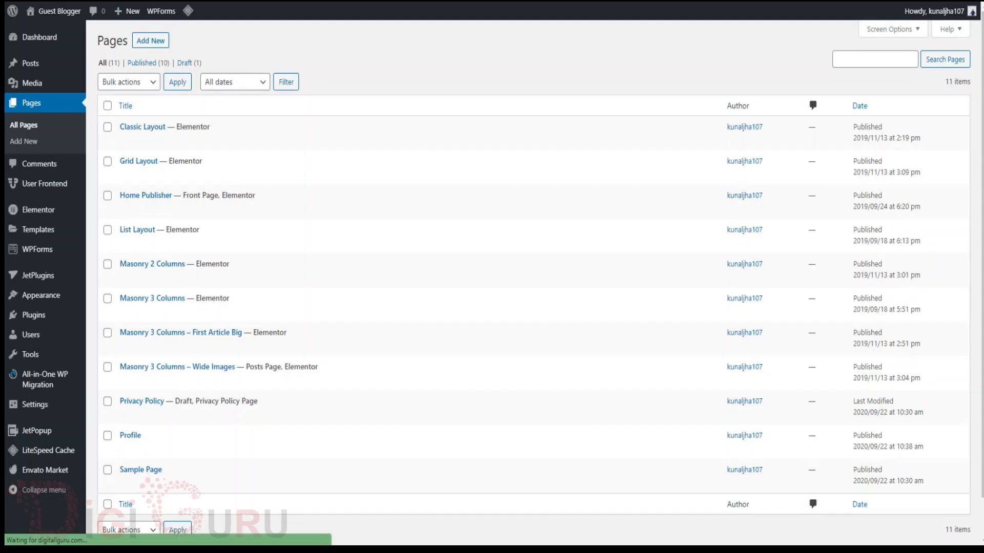
Add a new page from the WordPress Pages list.
{"action": "left_click", "coordinate": [152, 45]}
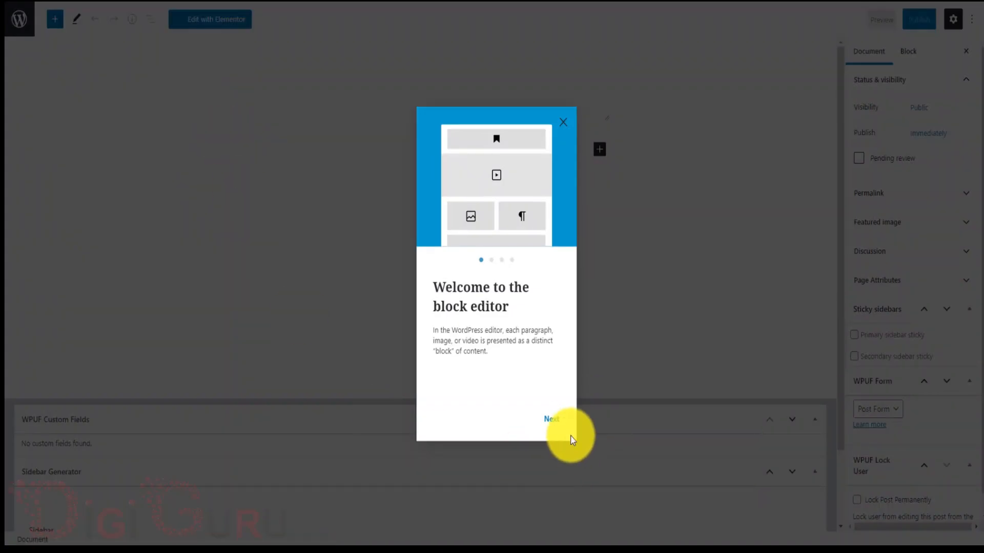
Close the block editor welcome guide and load the new page in Elementor.
{"action": "left_click", "coordinate": [552, 421]}
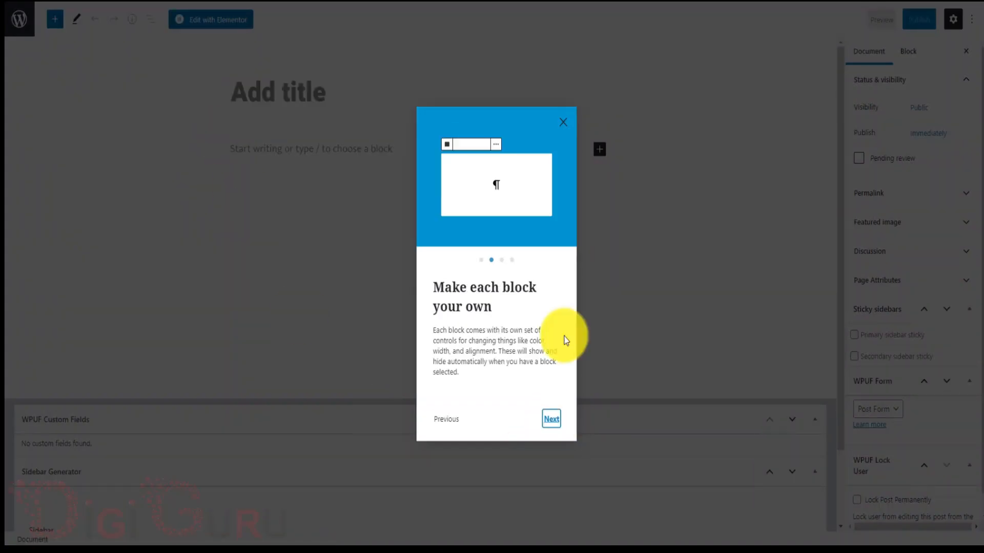
{"action": "left_click", "coordinate": [566, 125]}
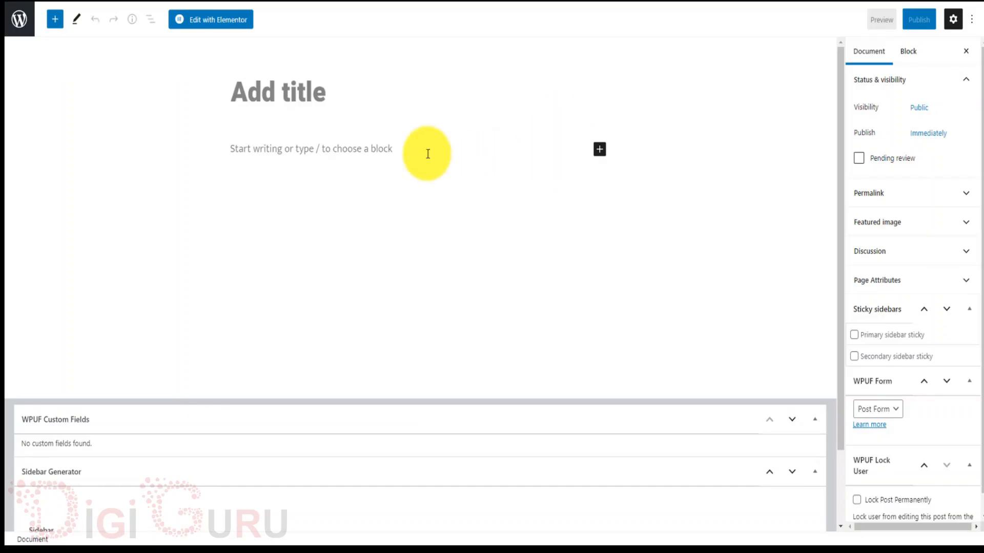
{"action": "left_click", "coordinate": [232, 28]}
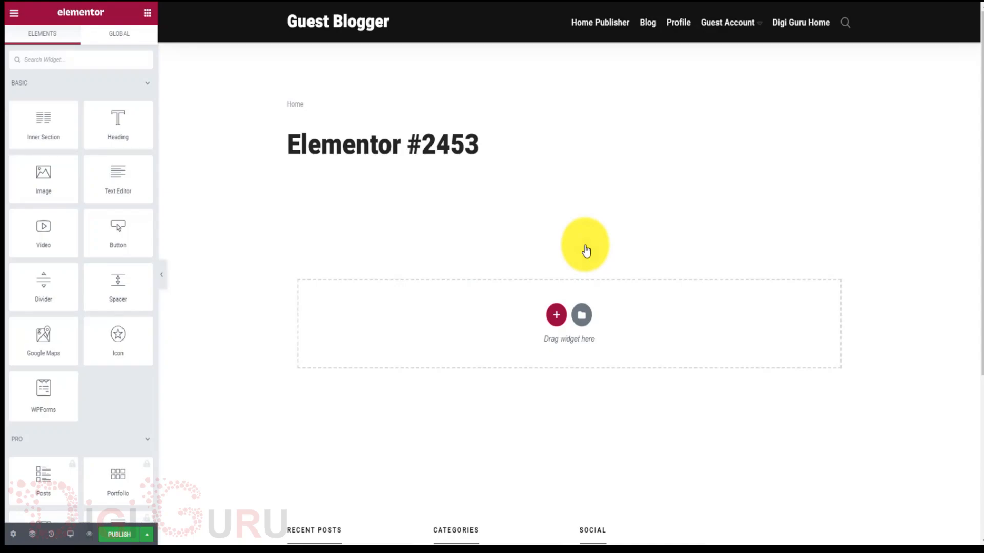
Insert a two-column section and place a Heading widget in its left column.
{"action": "left_click", "coordinate": [556, 315]}
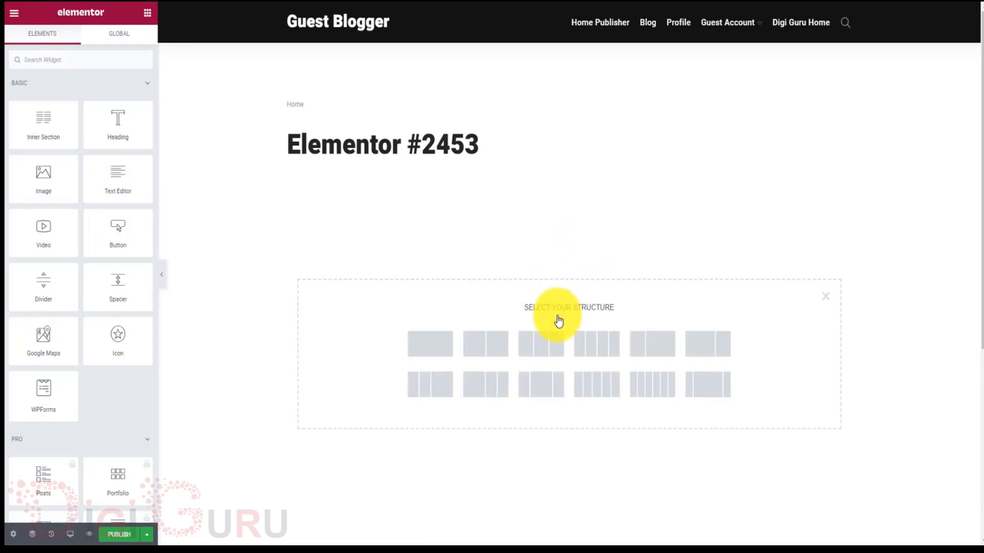
{"action": "left_click", "coordinate": [485, 353]}
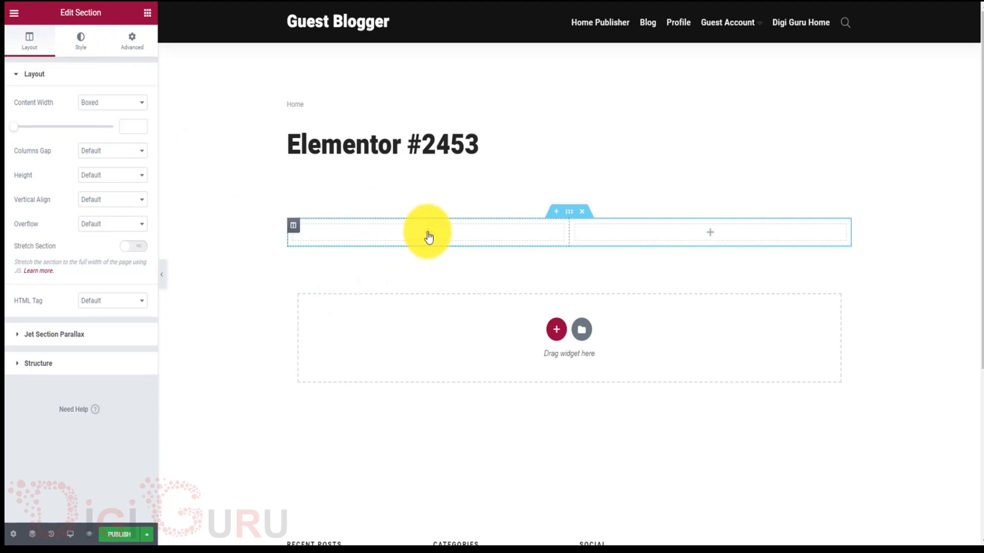
{"action": "left_click", "coordinate": [428, 234]}
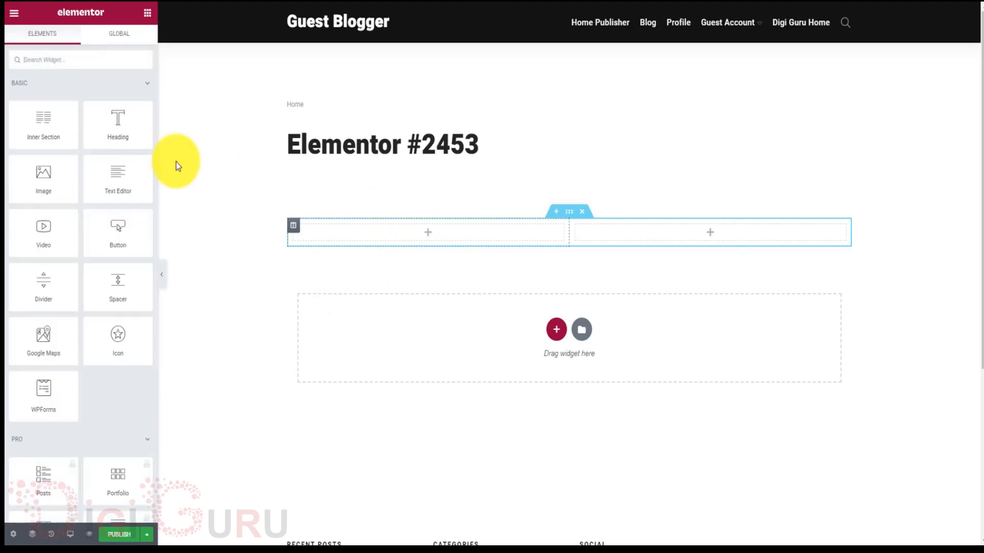
{"action": "left_click_drag", "start_coordinate": [117, 124], "coordinate": [425, 237]}
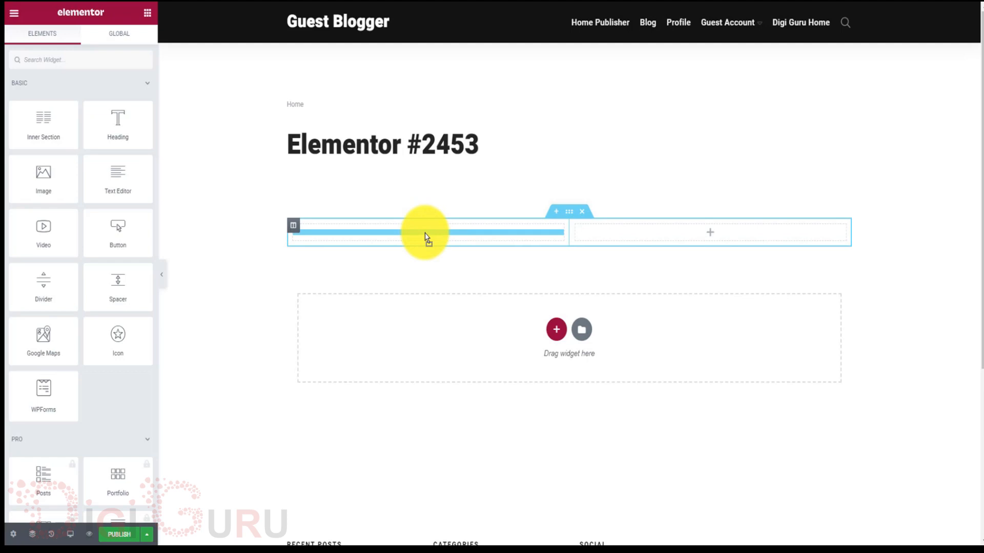
{"action": "left_click_drag", "start_coordinate": [425, 237], "coordinate": [366, 244]}
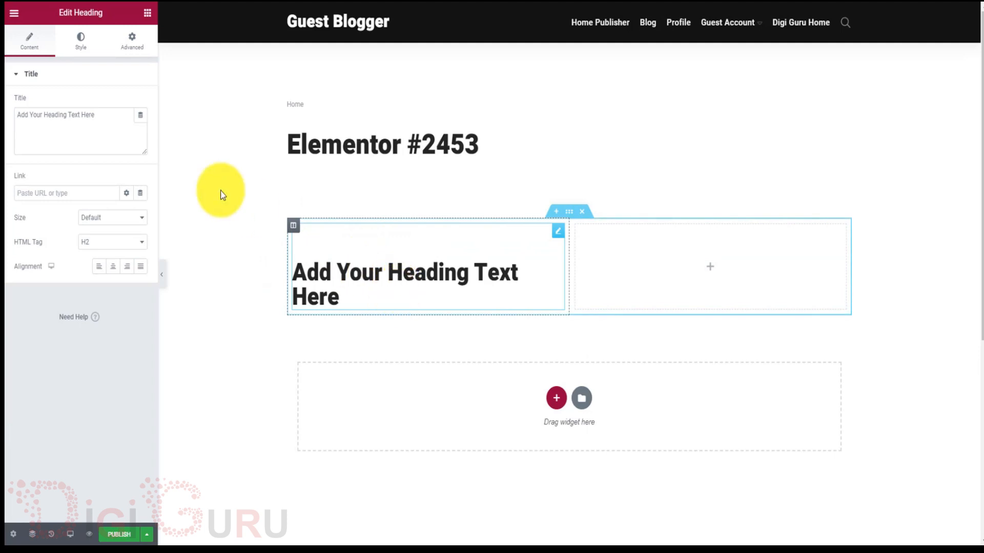
Replace the heading text with 'Kindly fill the form to subscribe to the newsletter'.
{"action": "left_click", "coordinate": [109, 114]}
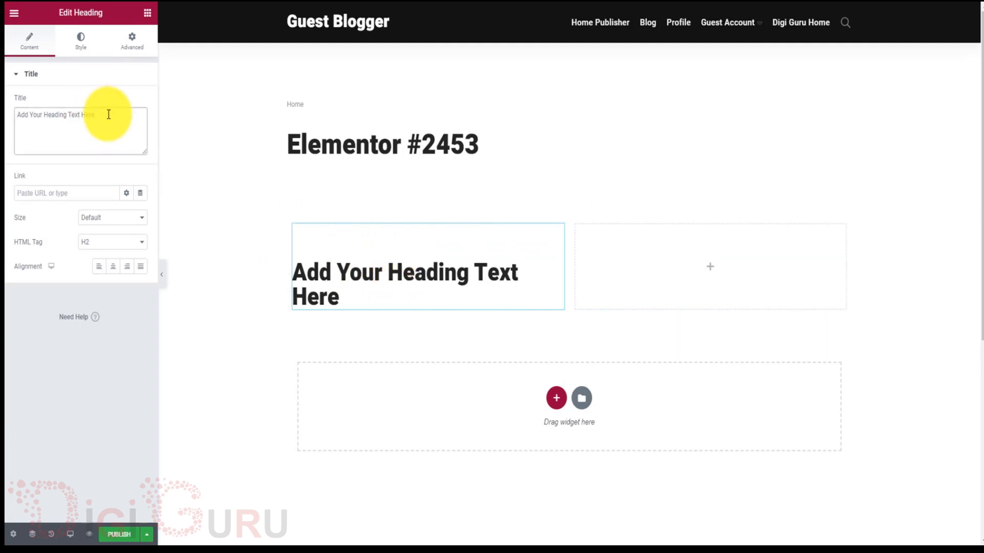
{"action": "key", "text": "BackSpace"}
{"action": "key", "text": "BackSpace"}
{"action": "key", "text": "BackSpace"}
{"action": "key", "text": "BackSpace"}
{"action": "key", "text": "BackSpace"}
{"action": "key", "text": "BackSpace"}
{"action": "key", "text": "BackSpace"}
{"action": "key", "text": "BackSpace"}
{"action": "key", "text": "BackSpace"}
{"action": "key", "text": "BackSpace"}
{"action": "key", "text": "BackSpace"}
{"action": "key", "text": "BackSpace"}
{"action": "key", "text": "BackSpace"}
{"action": "key", "text": "BackSpace"}
{"action": "key", "text": "BackSpace"}
{"action": "key", "text": "BackSpace"}
{"action": "key", "text": "BackSpace"}
{"action": "key", "text": "BackSpace"}
{"action": "key", "text": "BackSpace"}
{"action": "key", "text": "BackSpace"}
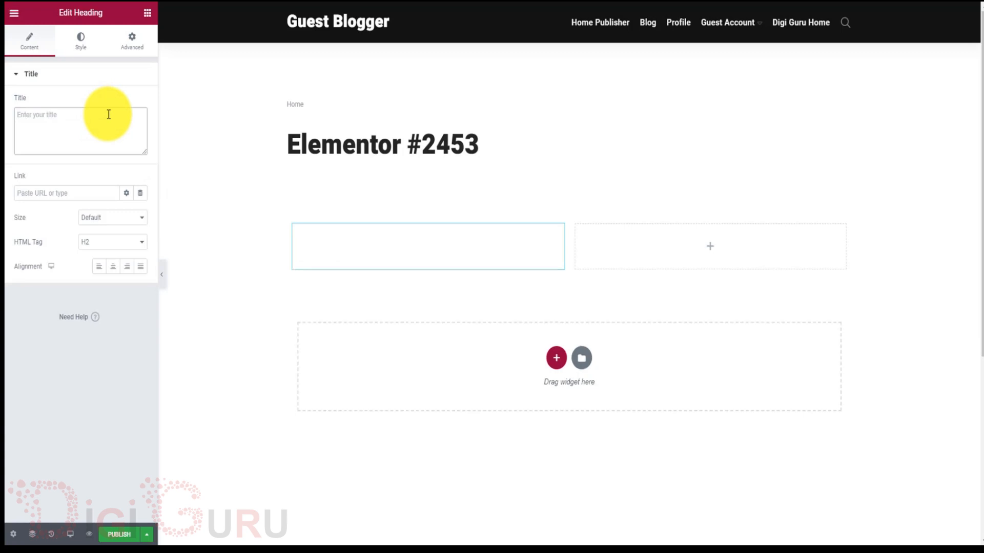
{"action": "type", "text": "Kindly "}
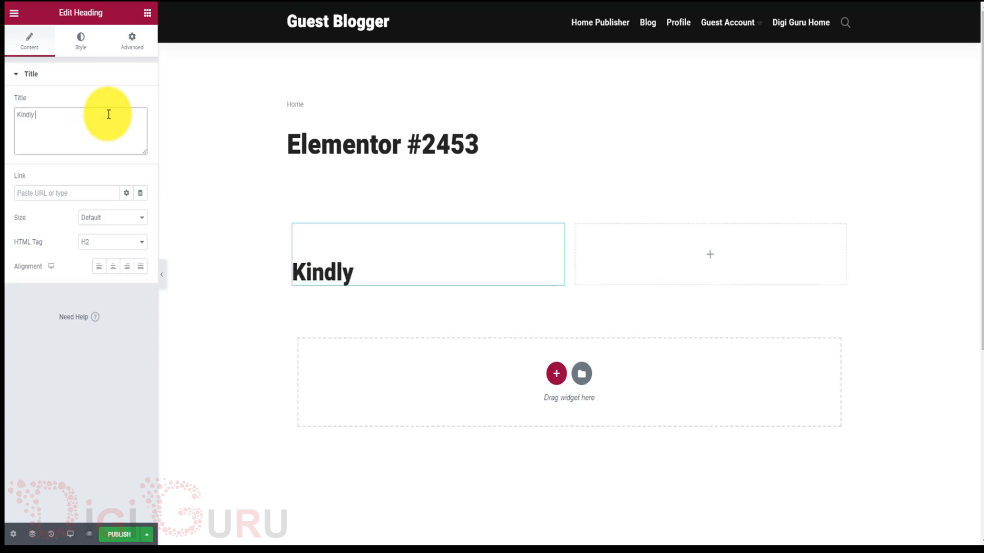
{"action": "type", "text": "fill the "}
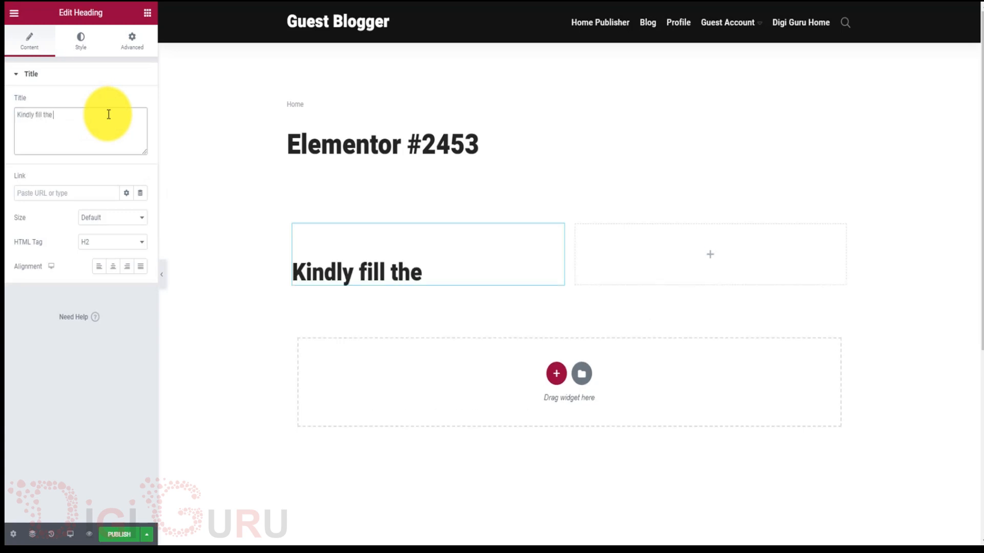
{"action": "type", "text": "form to s"}
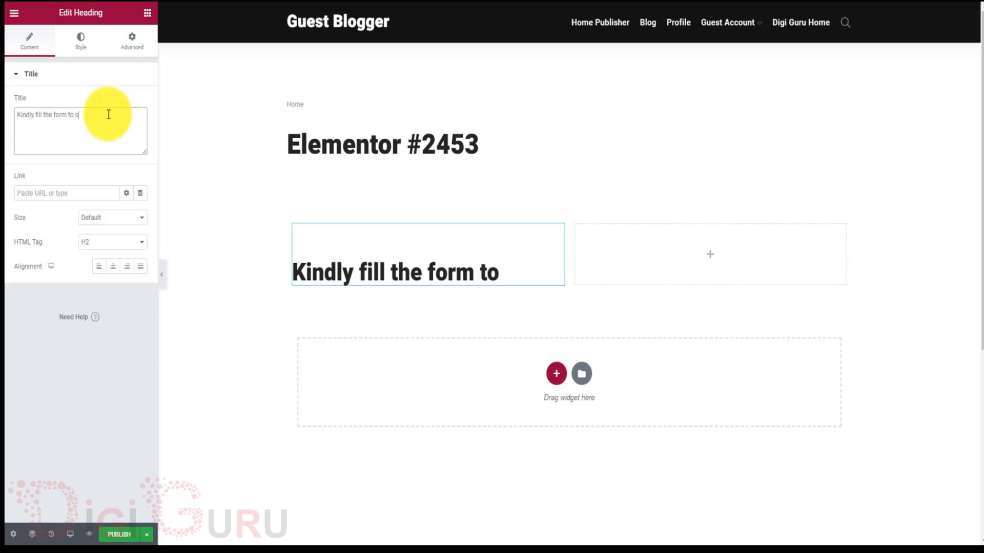
{"action": "type", "text": "ubscribe"}
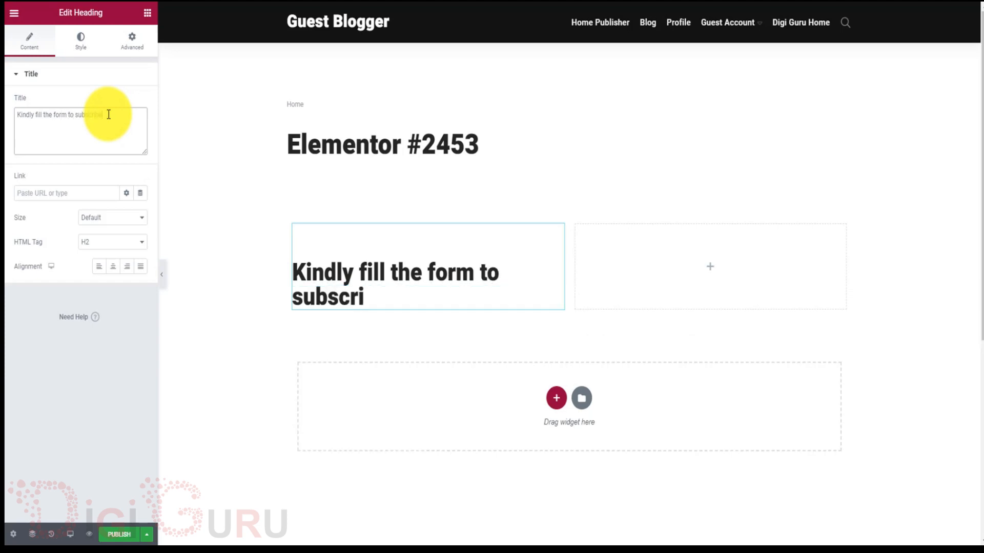
{"action": "type", "text": " to the new"}
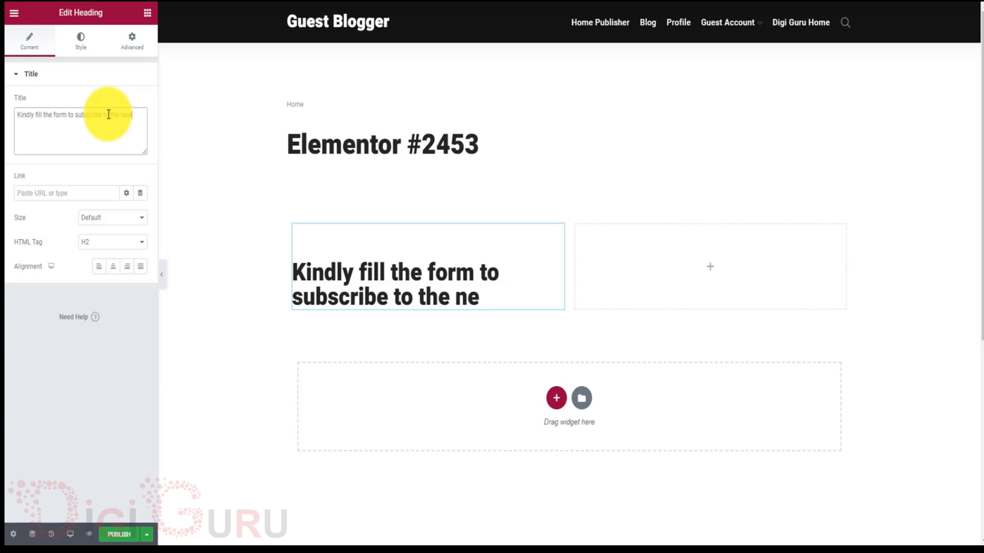
{"action": "type", "text": "see"}
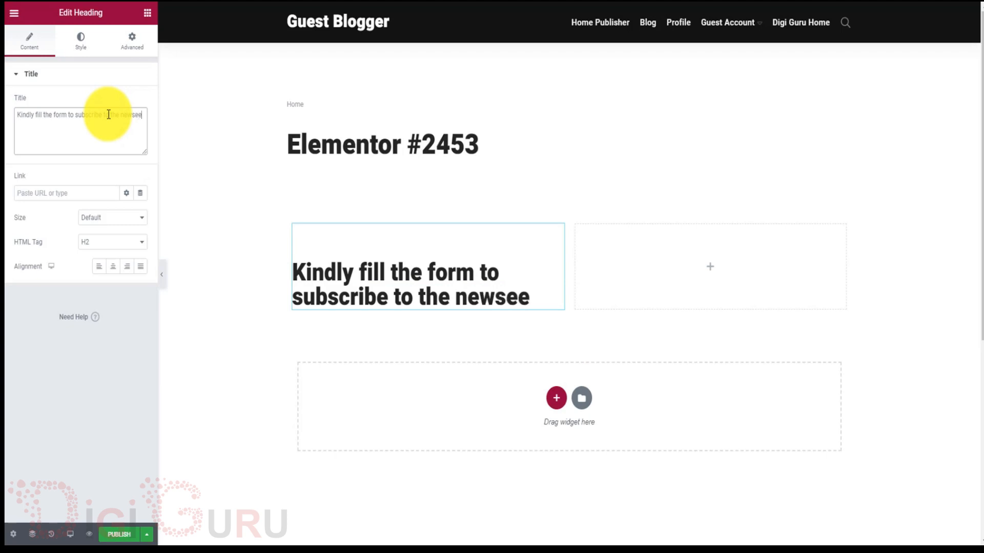
{"action": "key", "text": "BackSpace"}
{"action": "key", "text": "BackSpace"}
{"action": "type", "text": "letter"}
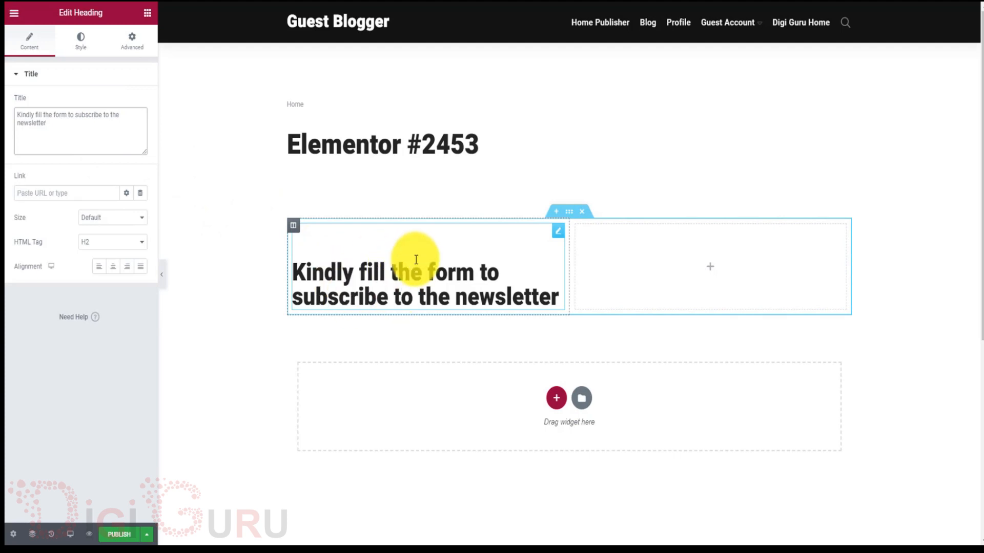
{"action": "left_click", "coordinate": [563, 275]}
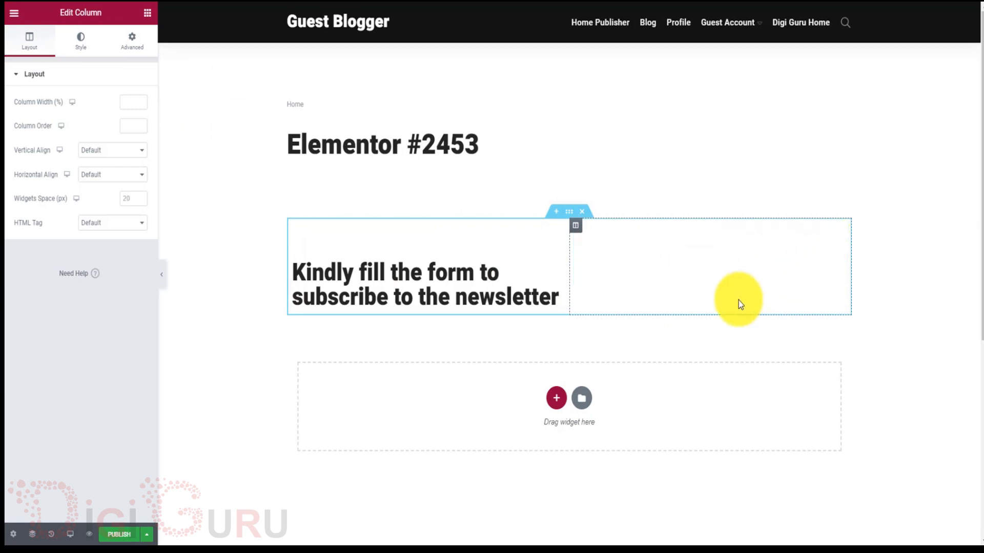
Search the Elementor widgets for 'code' to show the Shortcode and HTML widgets.
{"action": "left_click", "coordinate": [719, 272]}
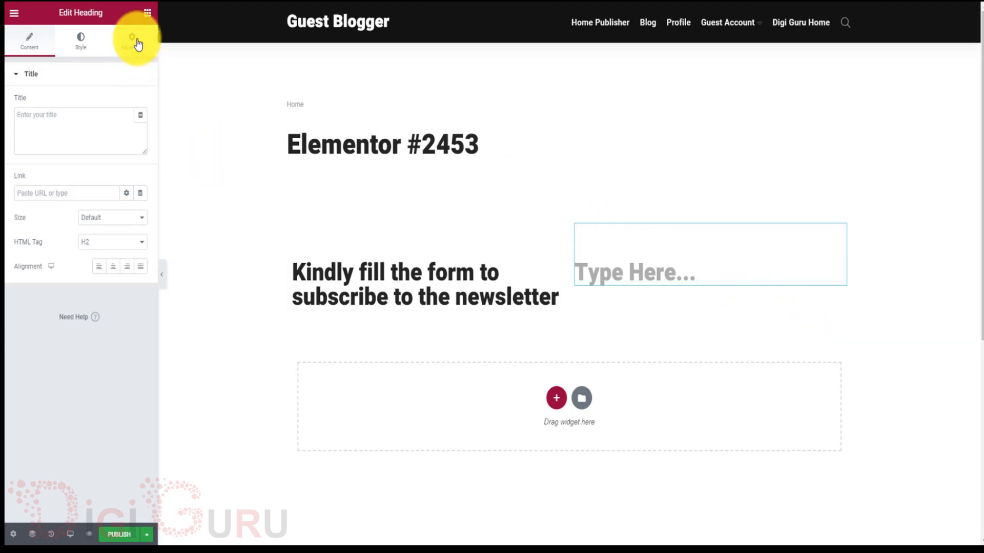
{"action": "left_click", "coordinate": [148, 16]}
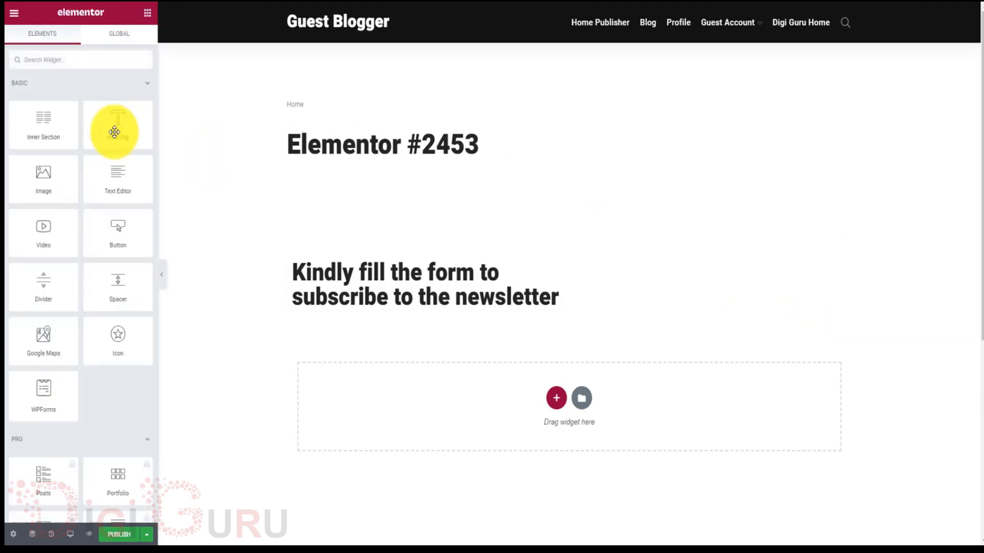
{"action": "left_click_drag", "start_coordinate": [108, 247], "coordinate": [558, 225]}
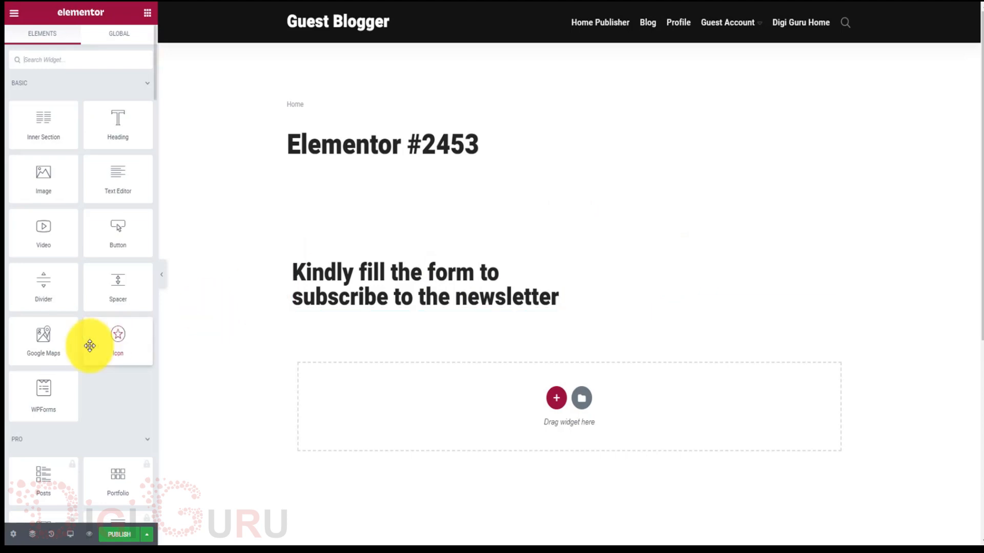
{"action": "scroll", "coordinate": [90, 346], "scroll_direction": "down", "scroll_amount": 3}
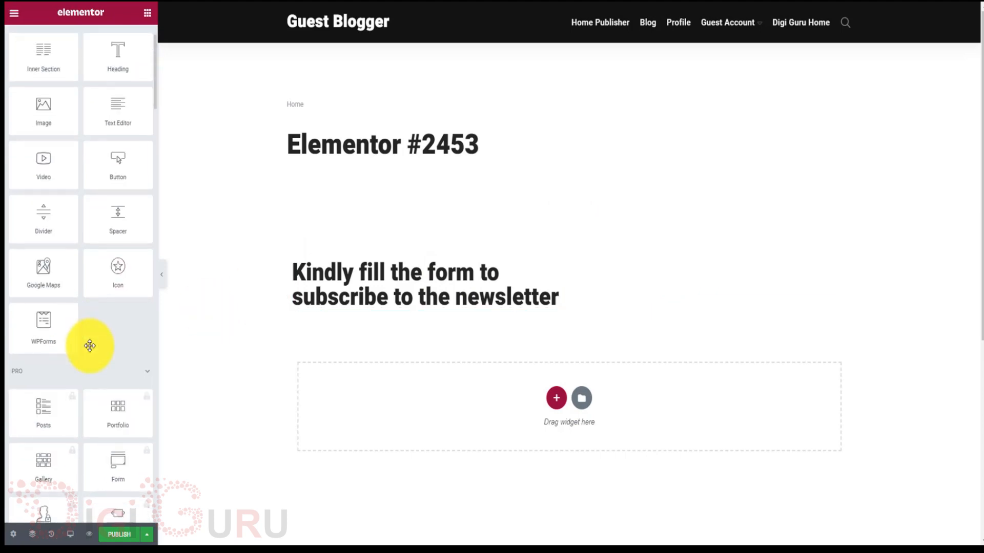
{"action": "scroll", "coordinate": [90, 346], "scroll_direction": "up", "scroll_amount": 3}
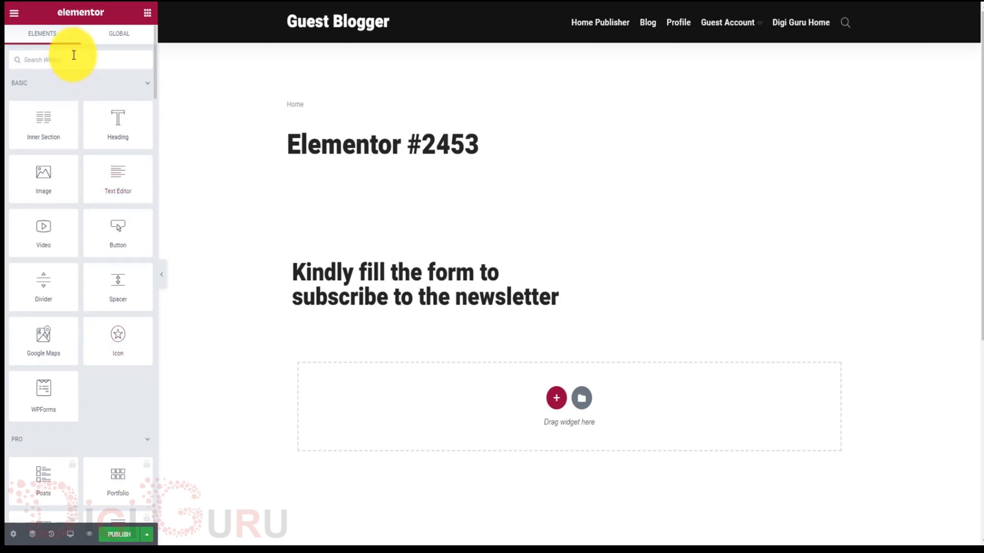
{"action": "type", "text": "code"}
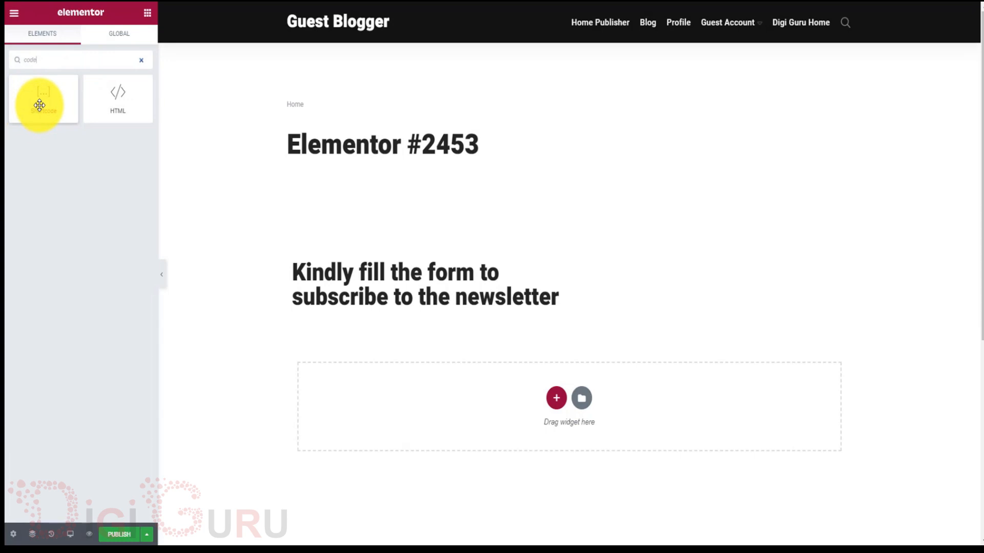
Drop a Shortcode widget into the right column and paste the GetResponse embed script into it.
{"action": "left_click_drag", "start_coordinate": [40, 105], "coordinate": [687, 275]}
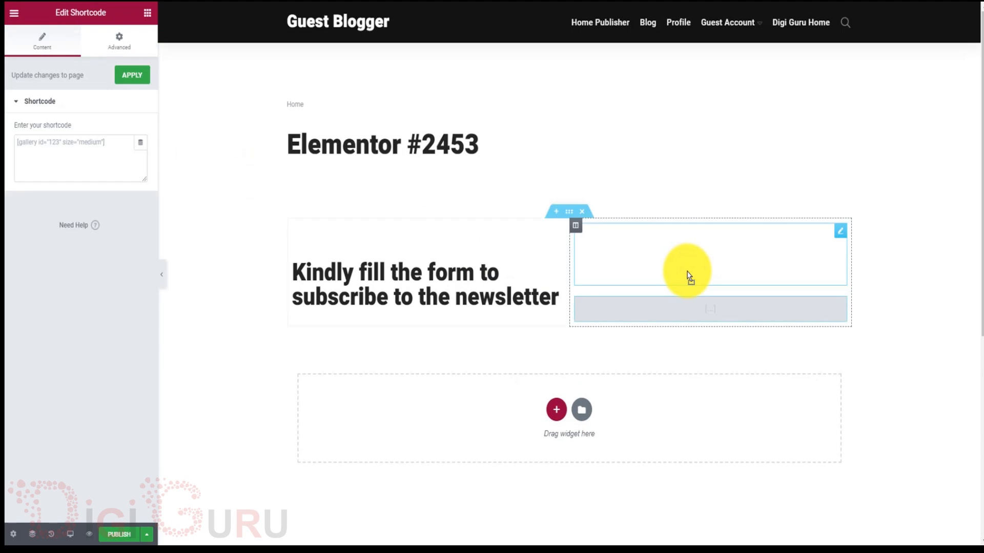
{"action": "left_click", "coordinate": [111, 150]}
{"action": "type", "text": "<script type=\"text/javascript\" src=\"https://app.getresponse.com/view_webform_v2.js?u=wZbt2&webforms_id=BTCbV\" data-webform-id=\"BTCbV\"></script>"}
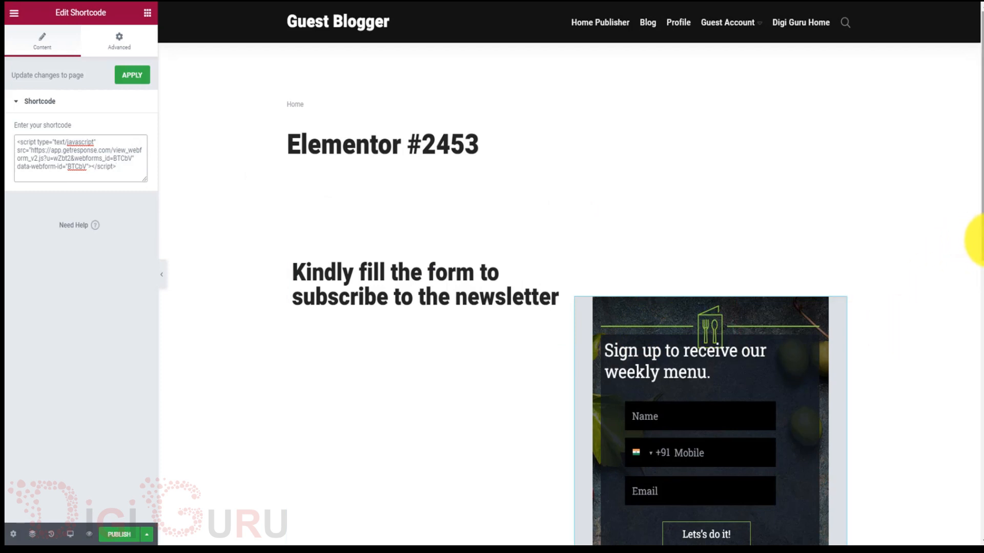
{"action": "scroll", "coordinate": [976, 240], "scroll_direction": "down", "scroll_amount": 3}
{"action": "scroll", "coordinate": [853, 277], "scroll_direction": "up", "scroll_amount": 1}
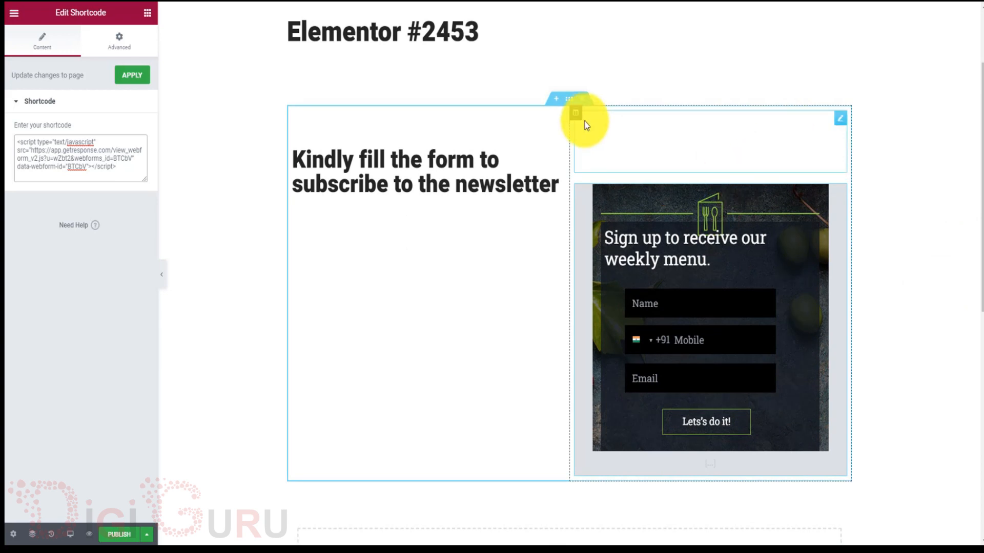
Check the right-column heading's Advanced and Content settings, then return to the widget list.
{"action": "left_click", "coordinate": [575, 113]}
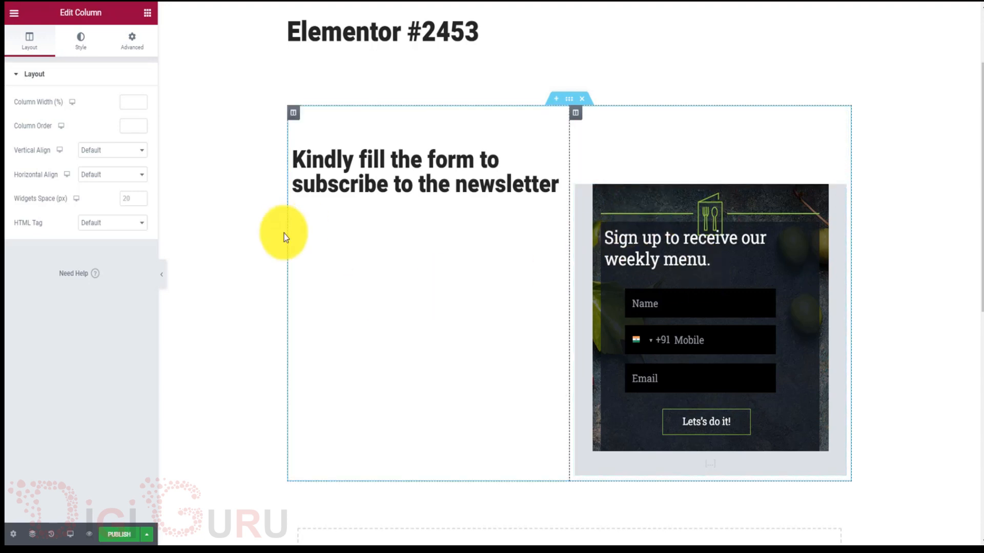
{"action": "left_click", "coordinate": [633, 172]}
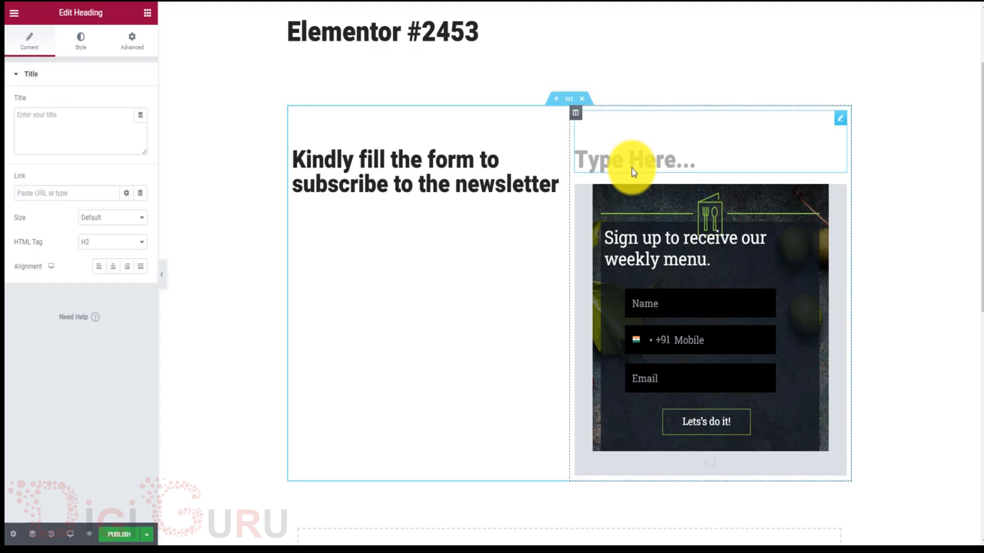
{"action": "left_click_drag", "start_coordinate": [711, 285], "coordinate": [706, 179]}
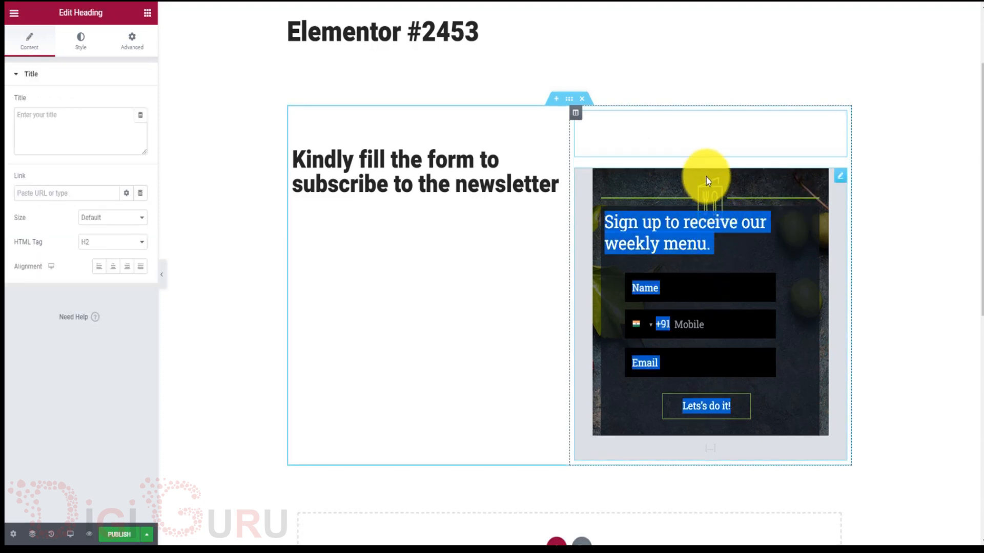
{"action": "left_click", "coordinate": [794, 194]}
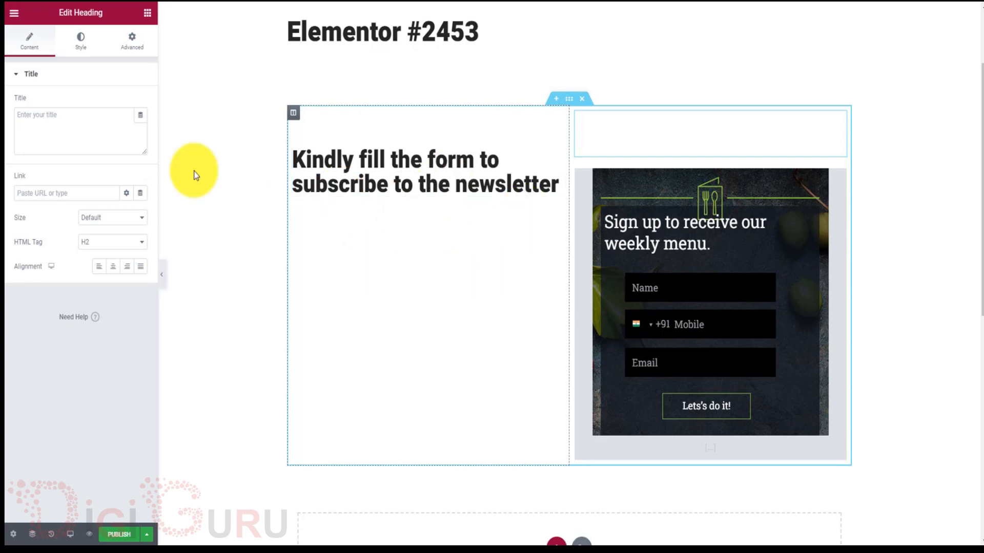
{"action": "left_click", "coordinate": [135, 45]}
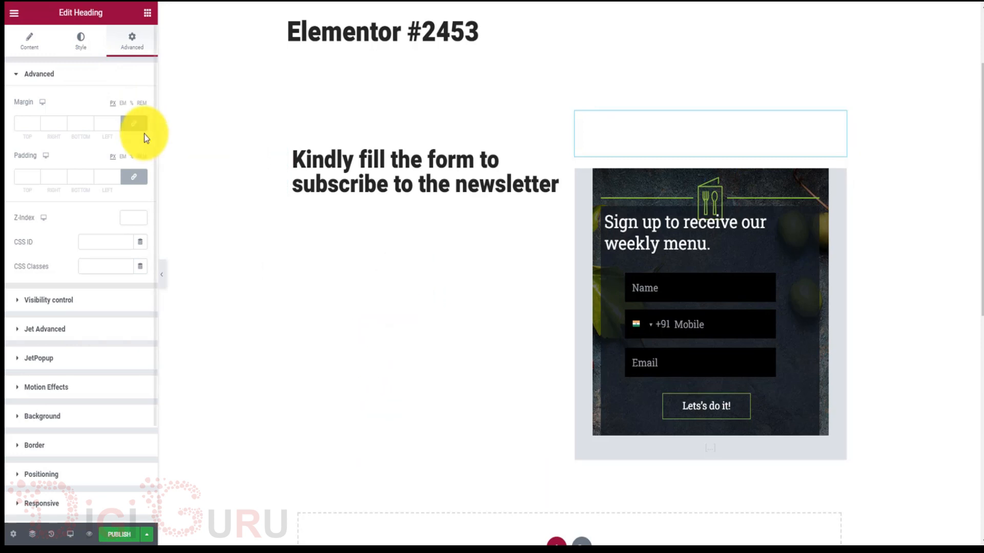
{"action": "left_click", "coordinate": [41, 46]}
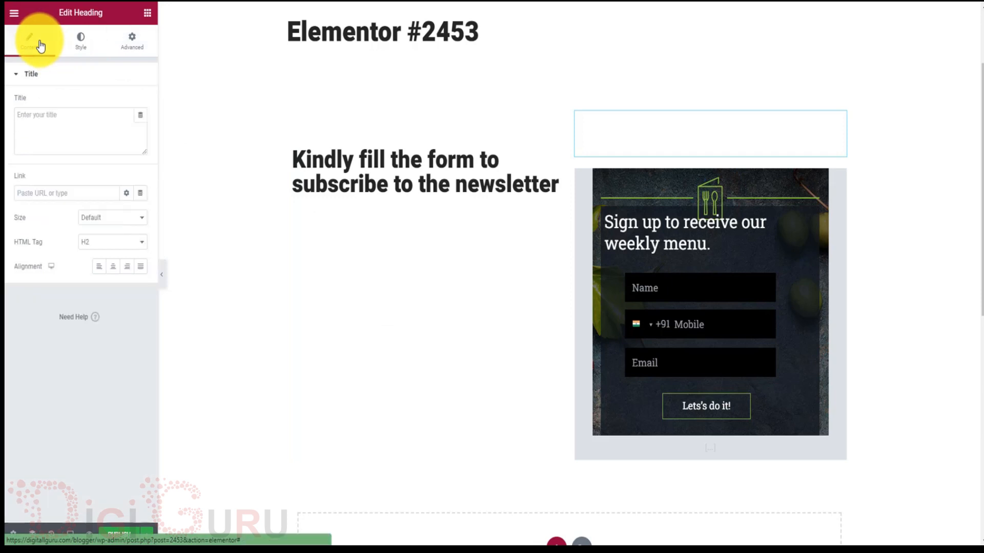
{"action": "left_click", "coordinate": [150, 17]}
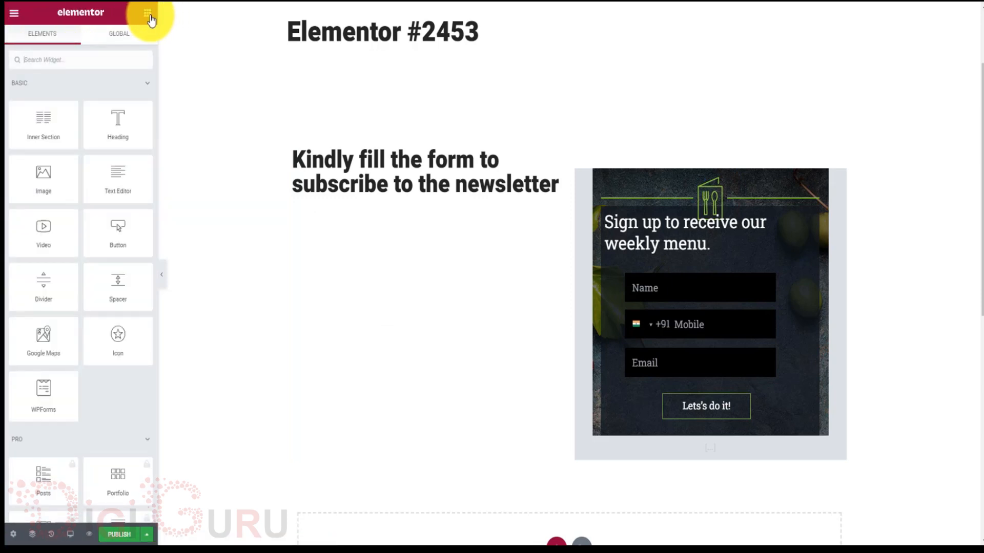
Add a Shortcode with the pasted GetResponse script under the left heading, then return to GetResponse.
{"action": "left_click", "coordinate": [92, 61]}
{"action": "type", "text": "code"}
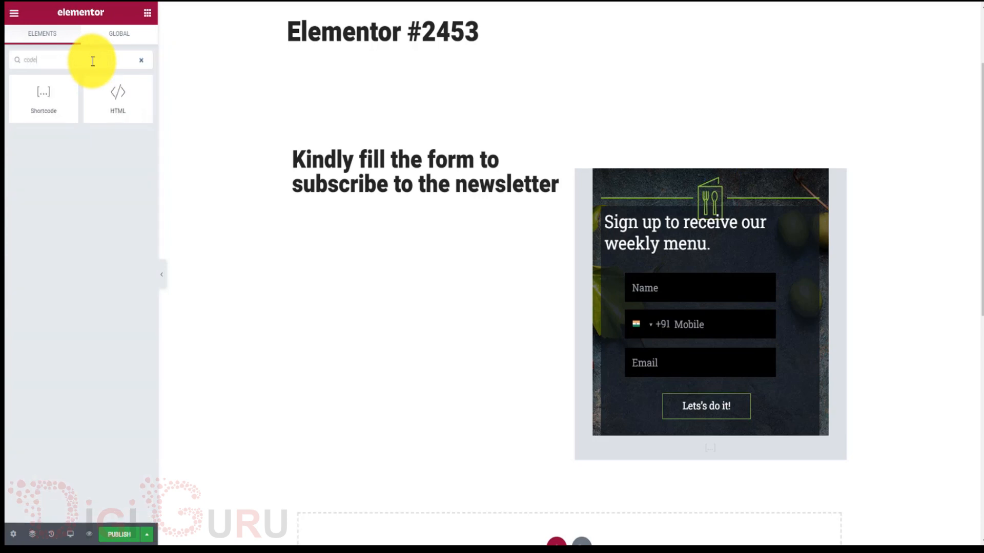
{"action": "left_click_drag", "start_coordinate": [40, 107], "coordinate": [388, 201]}
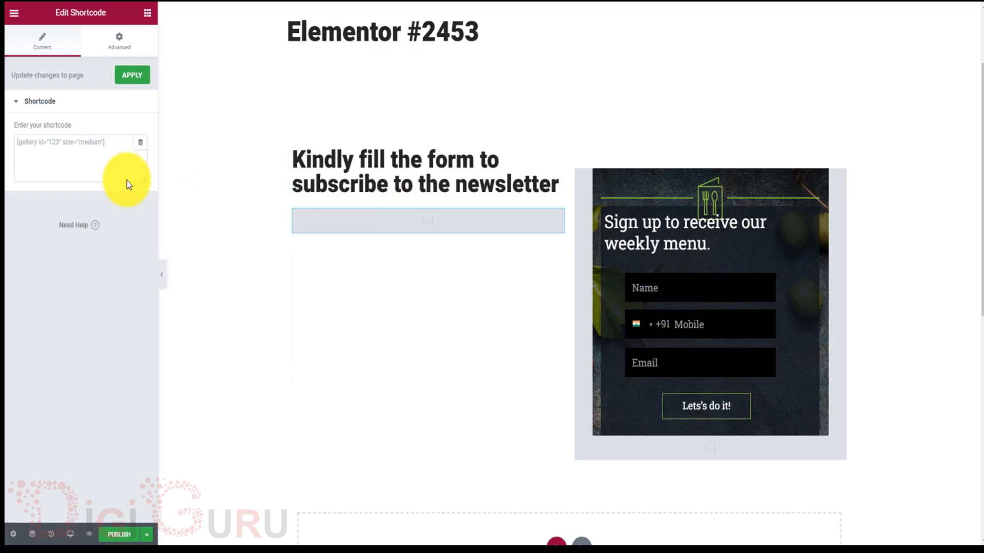
{"action": "left_click", "coordinate": [77, 159]}
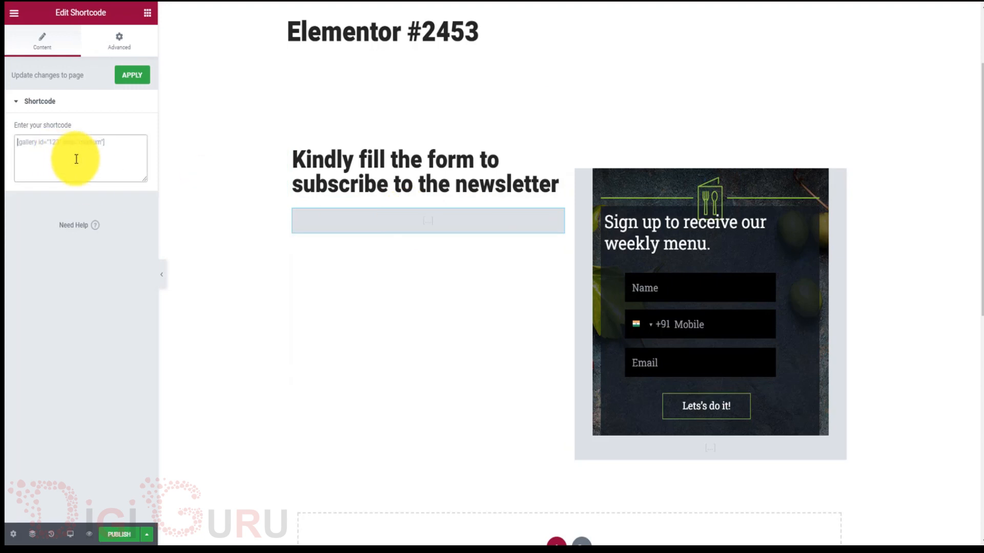
{"action": "key", "text": "ctrl+v"}
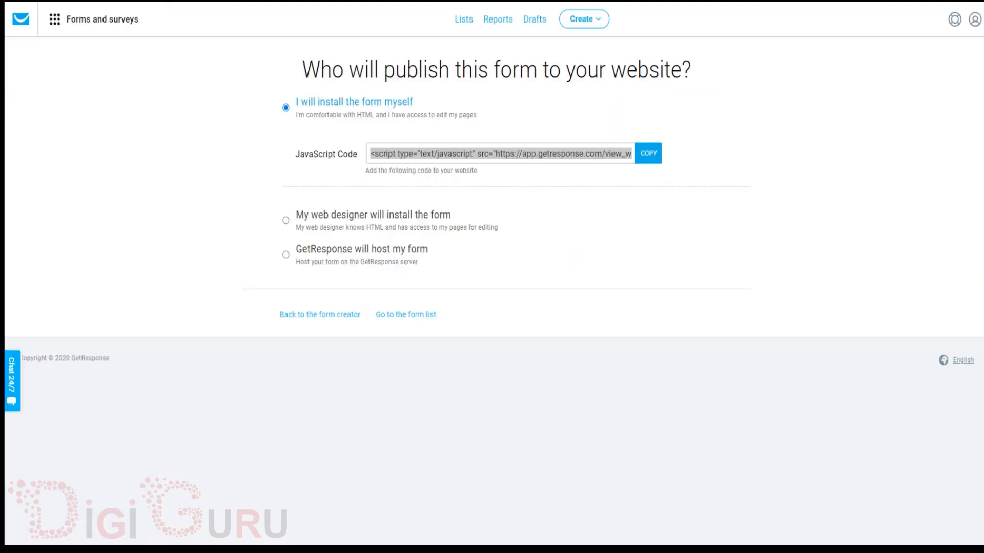
{"action": "left_click", "coordinate": [500, 153]}
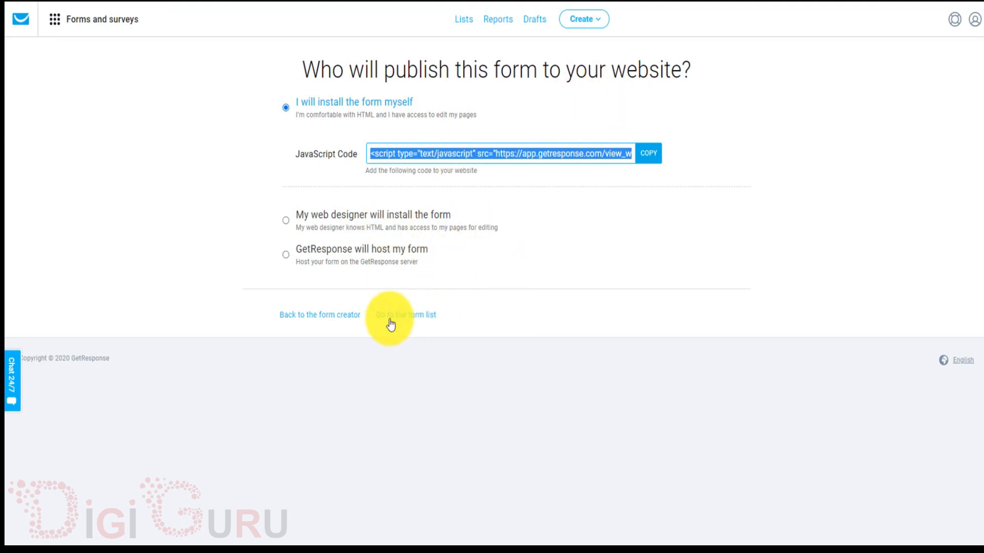
Leave the publishing page for the GetResponse form list, then return to the Elementor editor.
{"action": "left_click", "coordinate": [412, 323]}
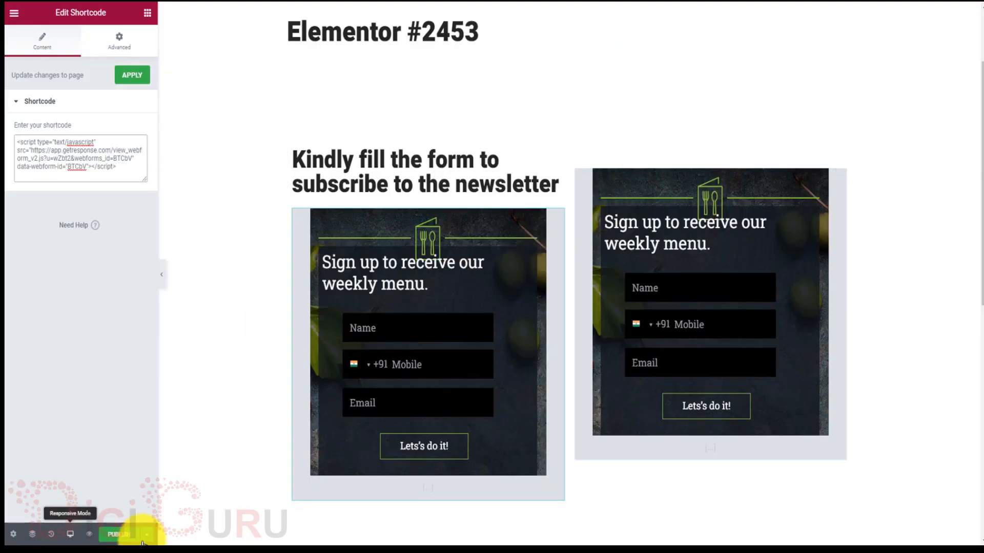
Apply the GetResponse signup form shortcode to 'Elementor #2453' and preview the page.
{"action": "left_click", "coordinate": [117, 536]}
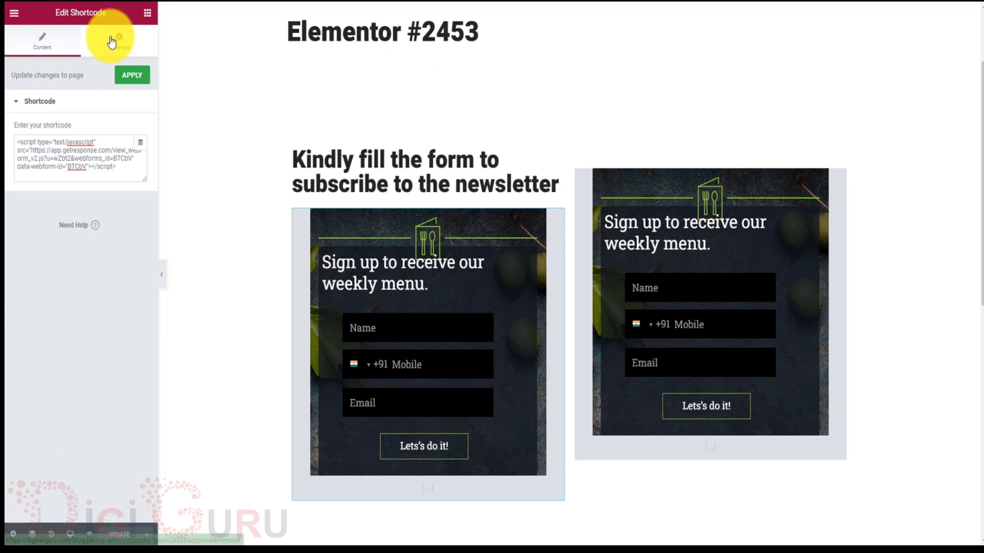
{"action": "left_click", "coordinate": [131, 77]}
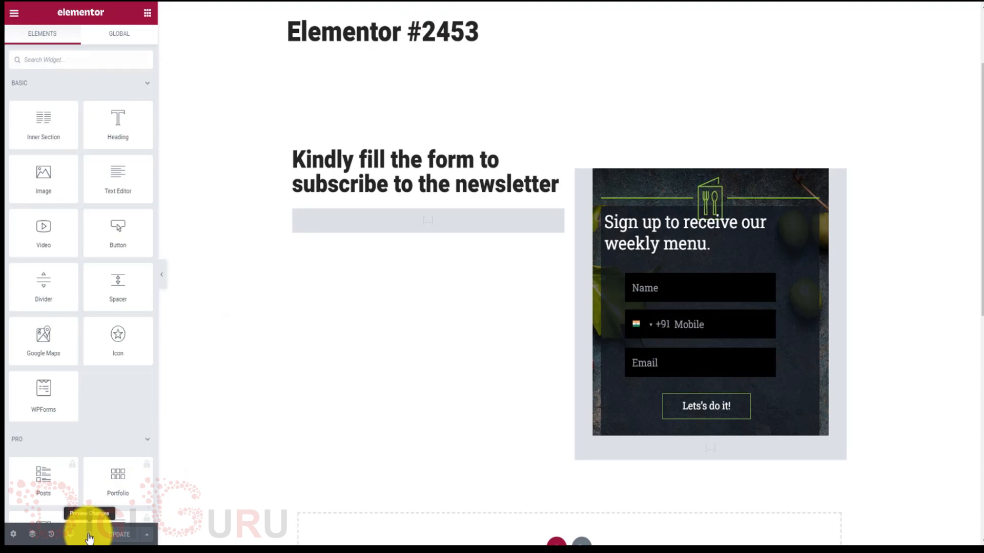
{"action": "left_click", "coordinate": [70, 534]}
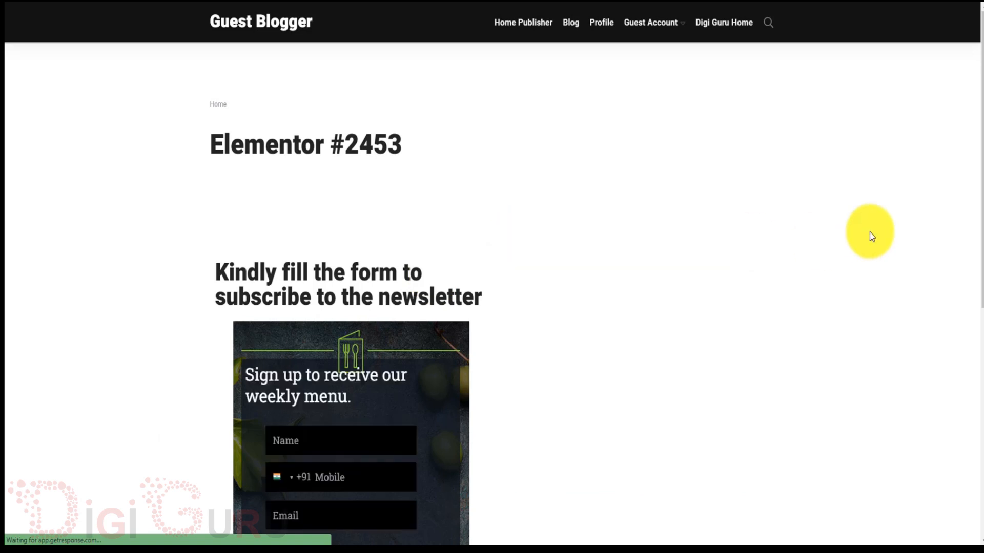
Fill the left form's Name, Mobile and Email fields with test details and submit it.
{"action": "left_click_drag", "start_coordinate": [980, 153], "coordinate": [976, 268]}
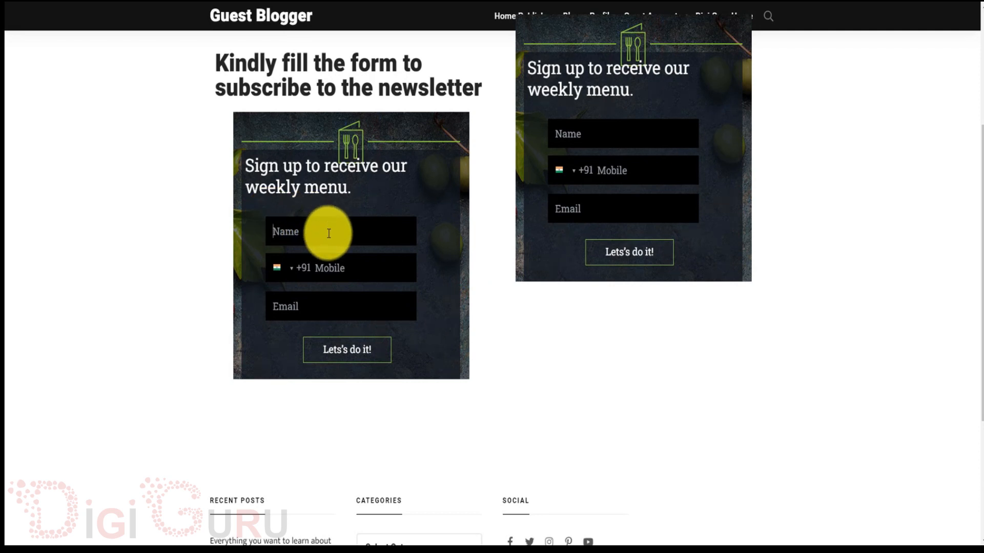
{"action": "scroll", "coordinate": [318, 271], "scroll_direction": "up", "scroll_amount": 1}
{"action": "type", "text": "guru"}
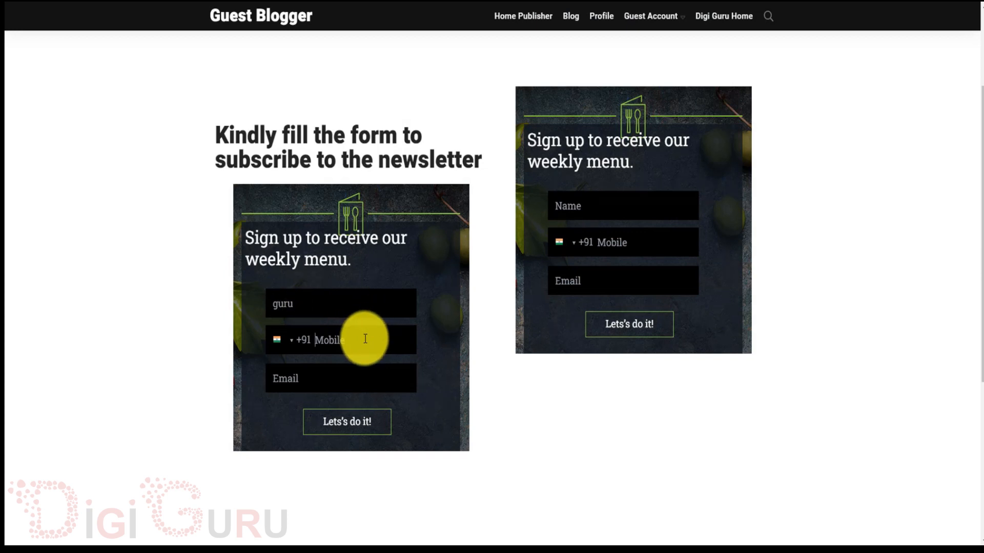
{"action": "type", "text": "98765-43210"}
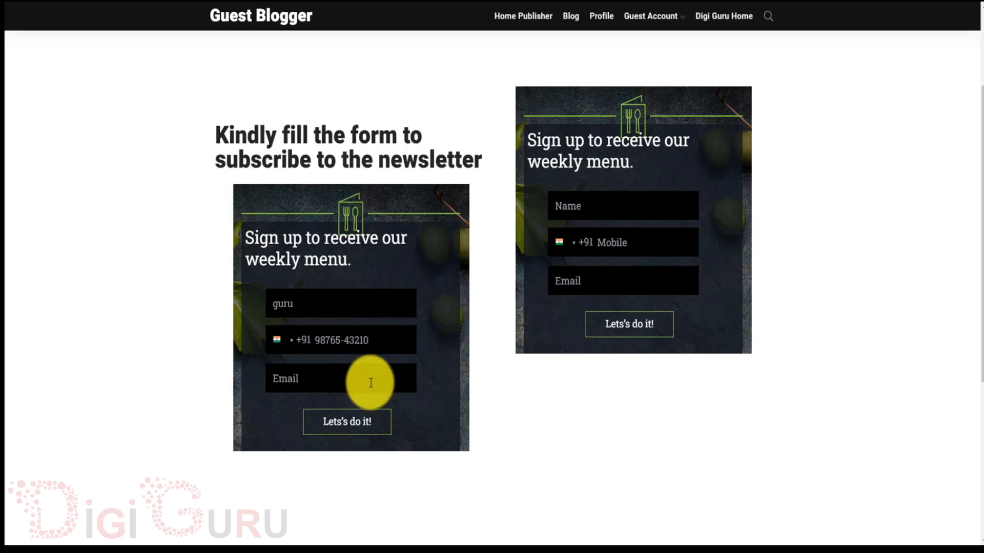
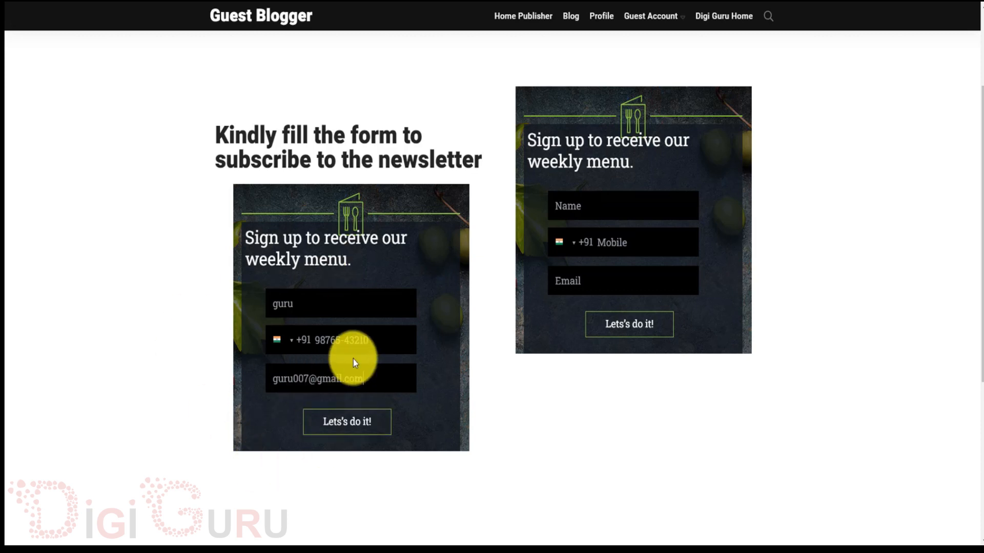
{"action": "left_click", "coordinate": [350, 432]}
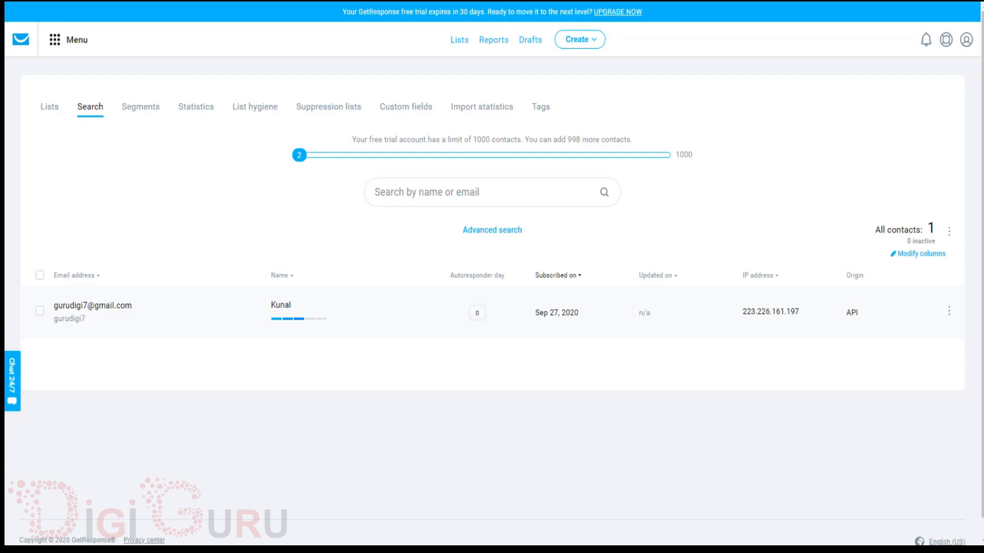
Go from the dashboard to the Lists page, where the default list shows 2 contacts.
{"action": "left_click", "coordinate": [21, 39]}
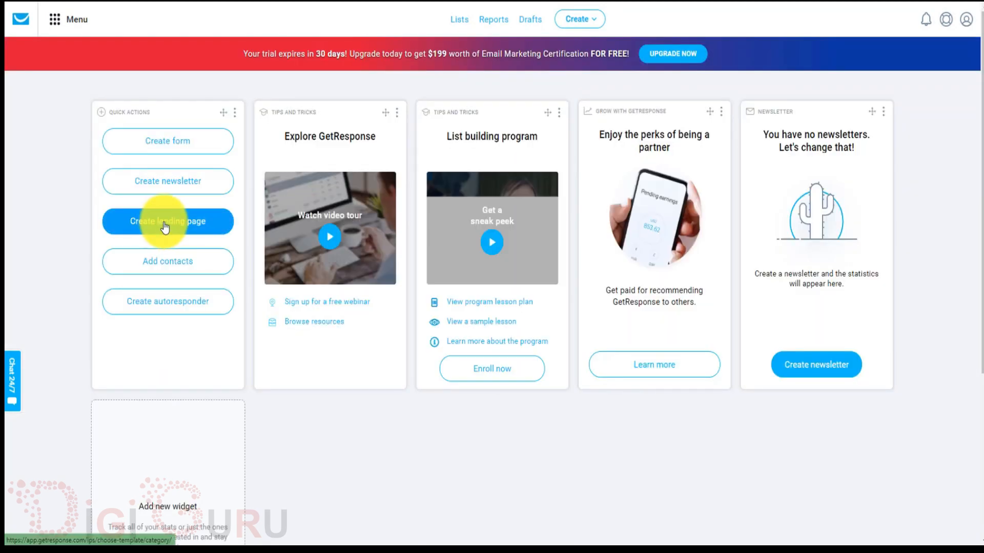
{"action": "left_click", "coordinate": [459, 23]}
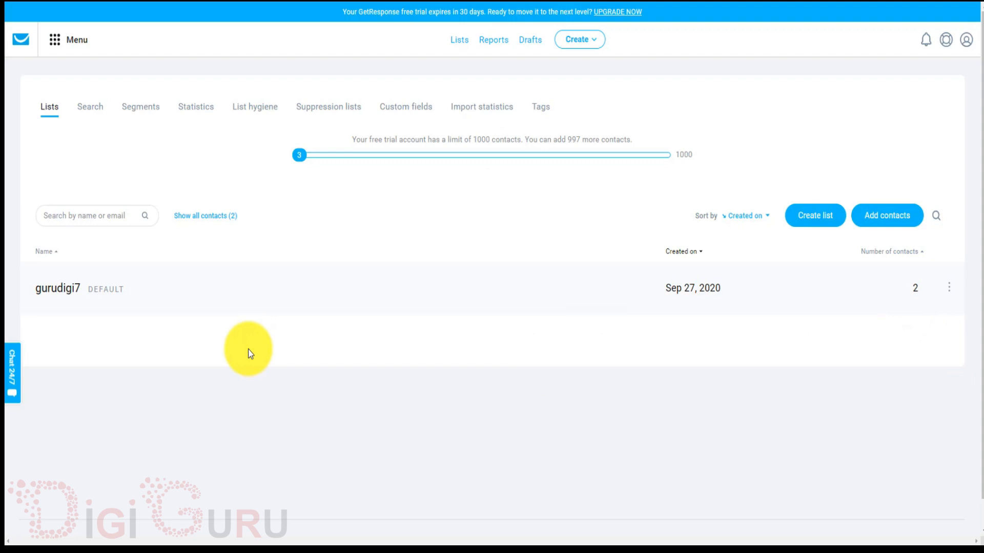
Check the default list's contacts for the new subscriber, then return to the dashboard.
{"action": "left_click", "coordinate": [58, 289]}
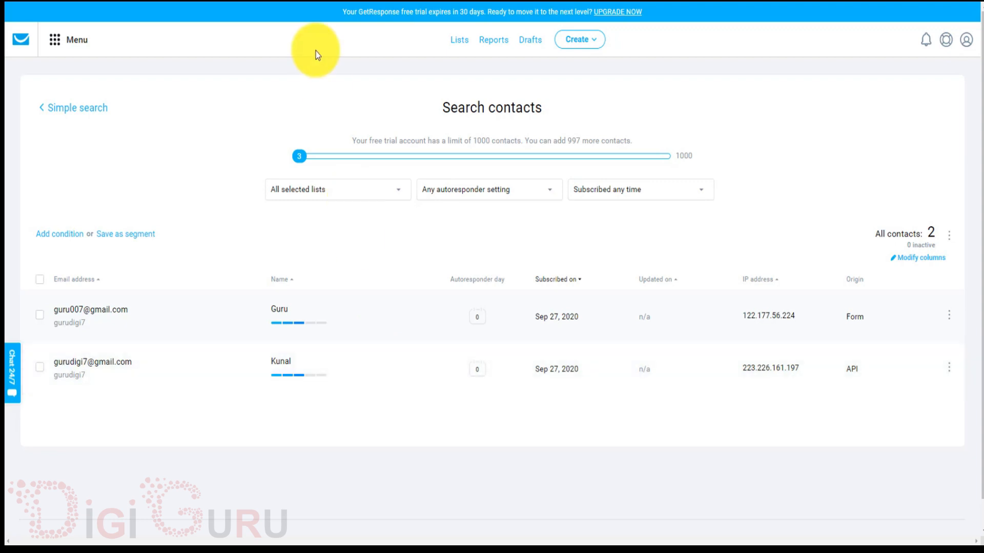
{"action": "left_click", "coordinate": [19, 46]}
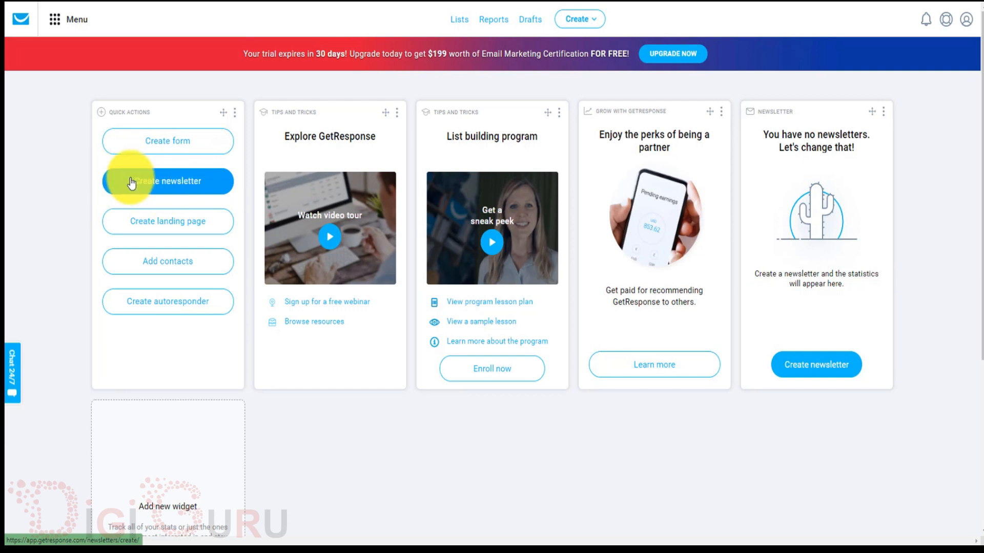
Create a new newsletter and start its subject line with 'hi'.
{"action": "left_click", "coordinate": [171, 183]}
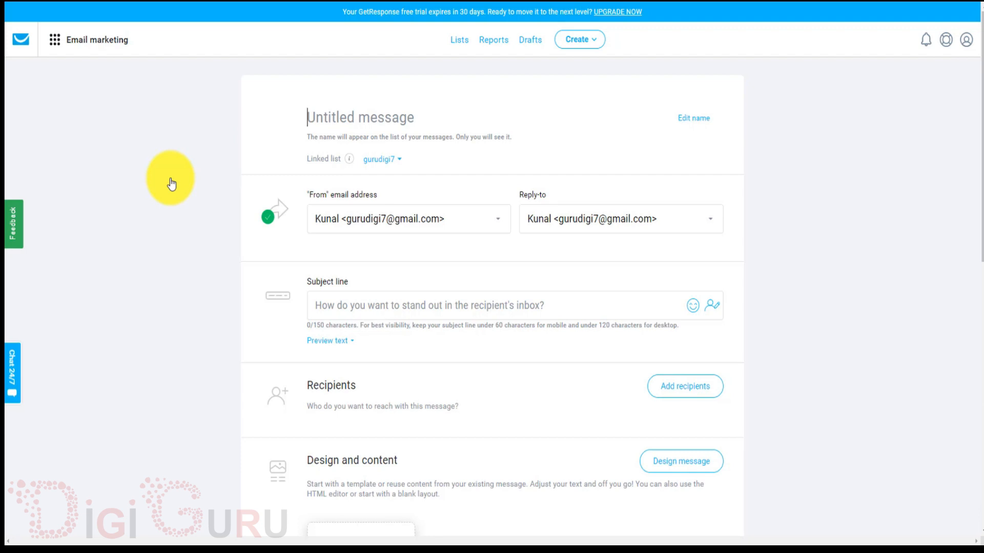
{"action": "scroll", "coordinate": [172, 184], "scroll_direction": "down", "scroll_amount": 2}
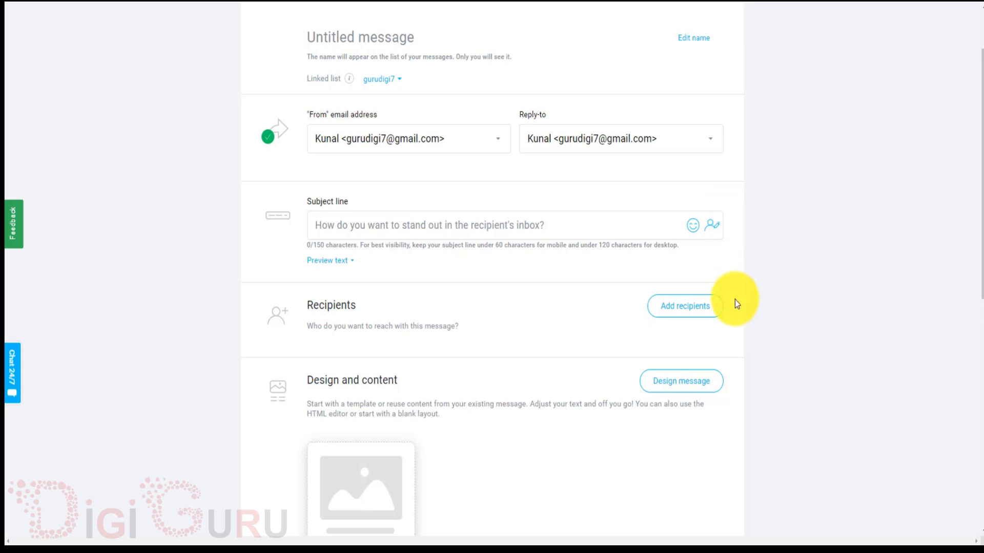
{"action": "left_click", "coordinate": [448, 223]}
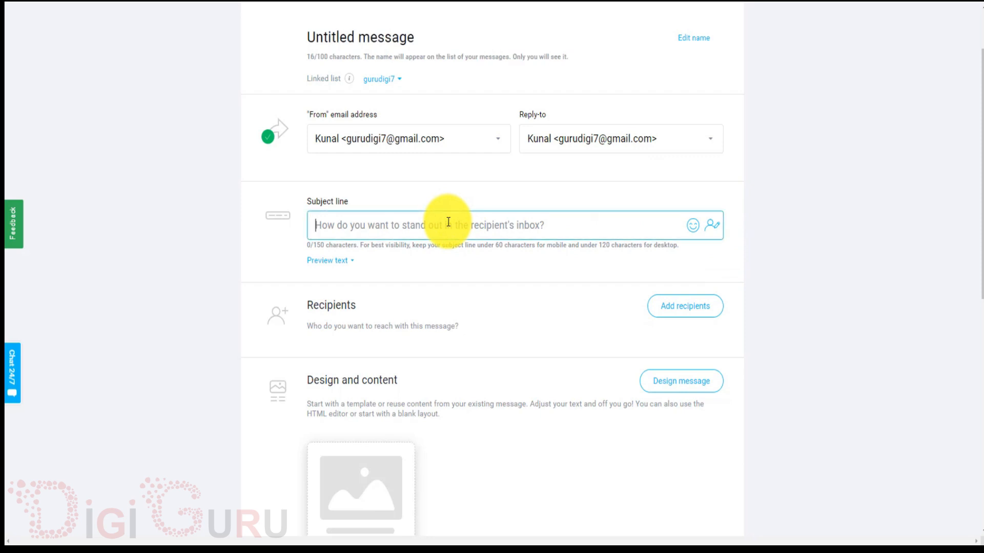
{"action": "type", "text": "hi"}
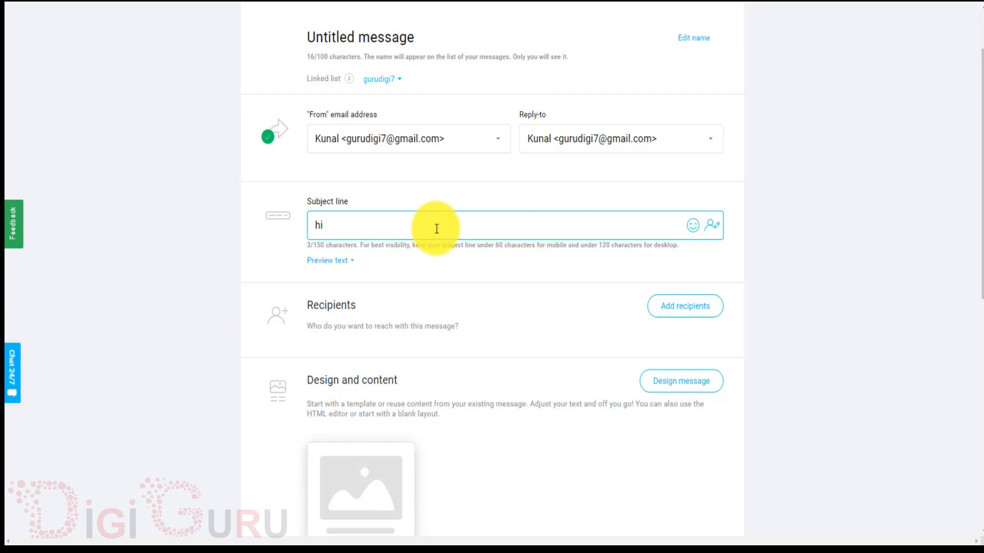
Insert the [[firstname]] field after 'hi' and continue with 'we are coming in'.
{"action": "left_click", "coordinate": [713, 226]}
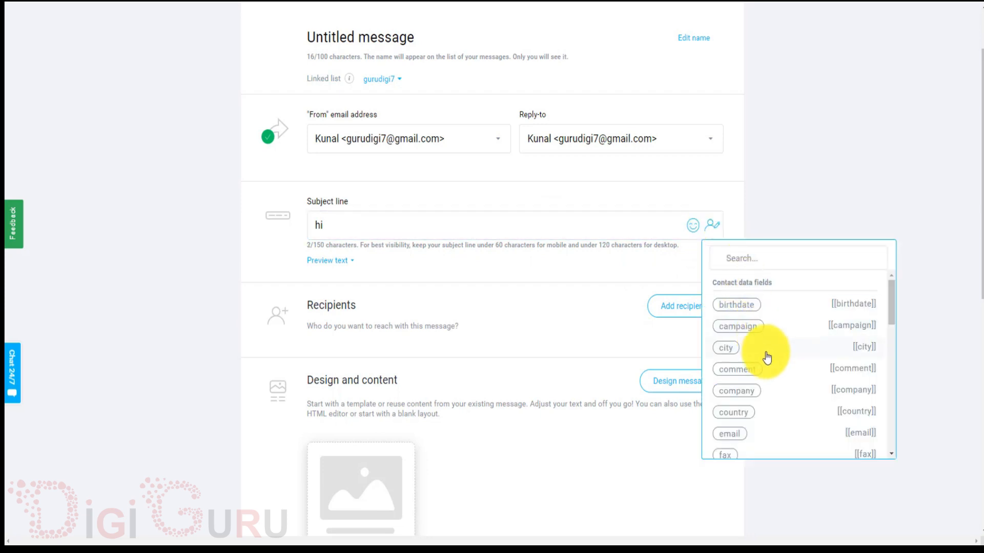
{"action": "scroll", "coordinate": [769, 367], "scroll_direction": "down", "scroll_amount": 1}
{"action": "scroll", "coordinate": [768, 364], "scroll_direction": "down", "scroll_amount": 3}
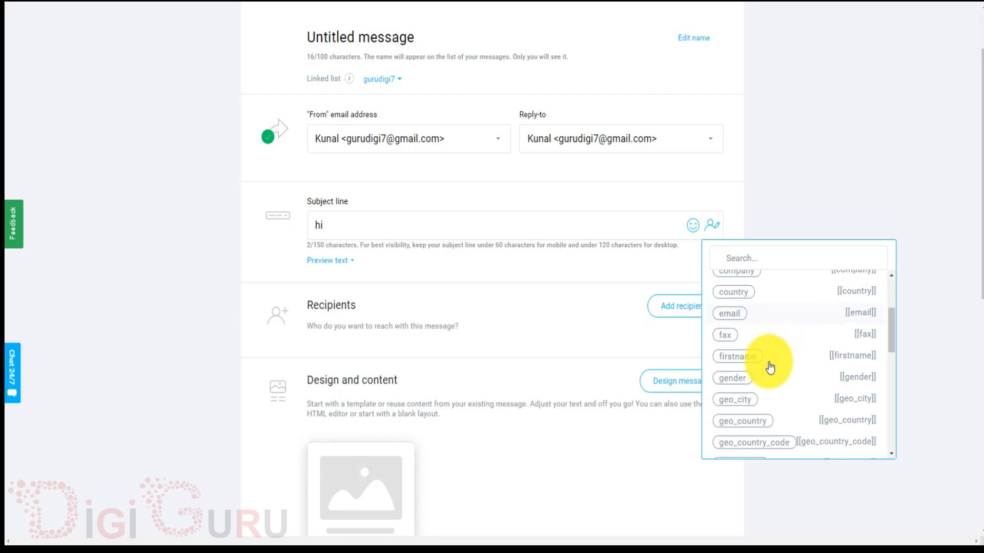
{"action": "left_click", "coordinate": [751, 344]}
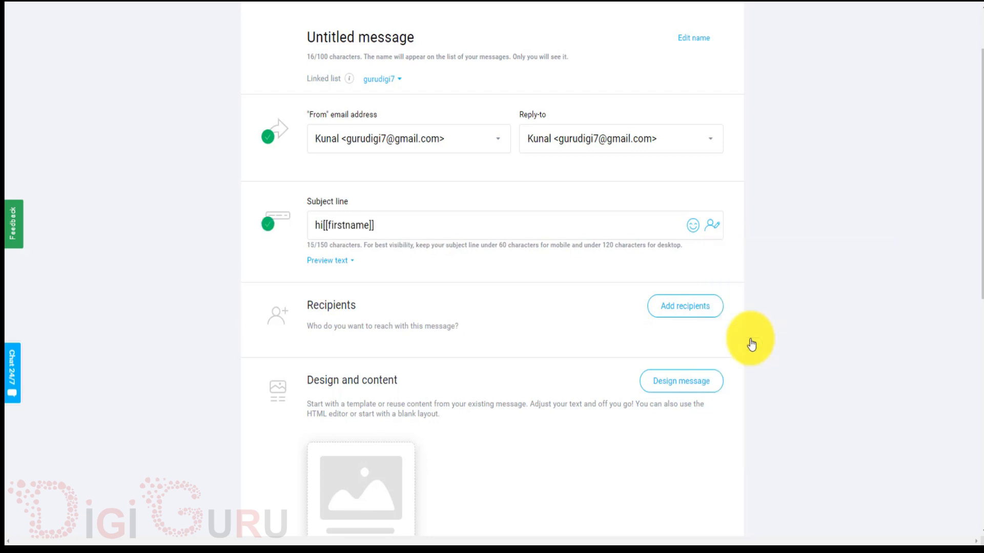
{"action": "left_click", "coordinate": [503, 224]}
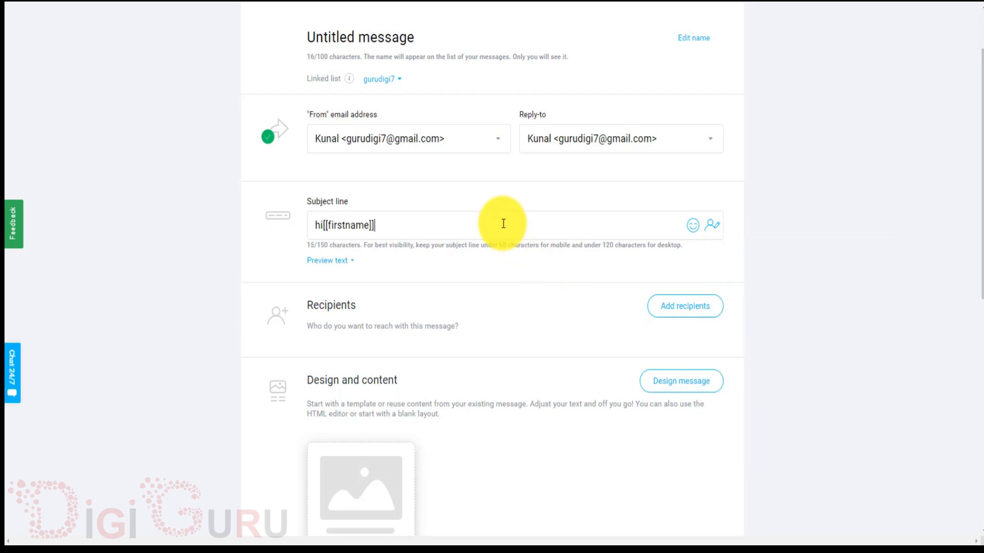
{"action": "key", "text": "Left"}
{"action": "key", "text": "Left"}
{"action": "key", "text": "Left"}
{"action": "key", "text": "Left"}
{"action": "key", "text": "Left"}
{"action": "key", "text": "Left"}
{"action": "key", "text": "Left"}
{"action": "key", "text": "Left"}
{"action": "key", "text": "Left"}
{"action": "key", "text": "Left"}
{"action": "key", "text": "Left"}
{"action": "key", "text": "Left"}
{"action": "key", "text": "Left"}
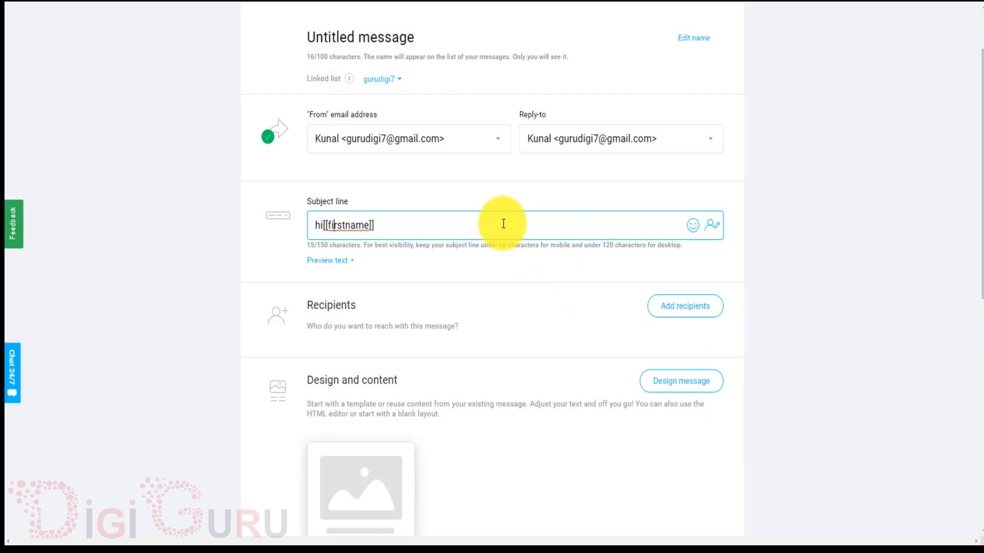
{"action": "key", "text": "Right"}
{"action": "key", "text": "Right"}
{"action": "key", "text": "Right"}
{"action": "key", "text": "Right"}
{"action": "key", "text": "Right"}
{"action": "key", "text": "Right"}
{"action": "key", "text": "Right"}
{"action": "key", "text": "Right"}
{"action": "key", "text": "Right"}
{"action": "key", "text": "Right"}
{"action": "key", "text": "Right"}
{"action": "type", "text": "we are coming in"}
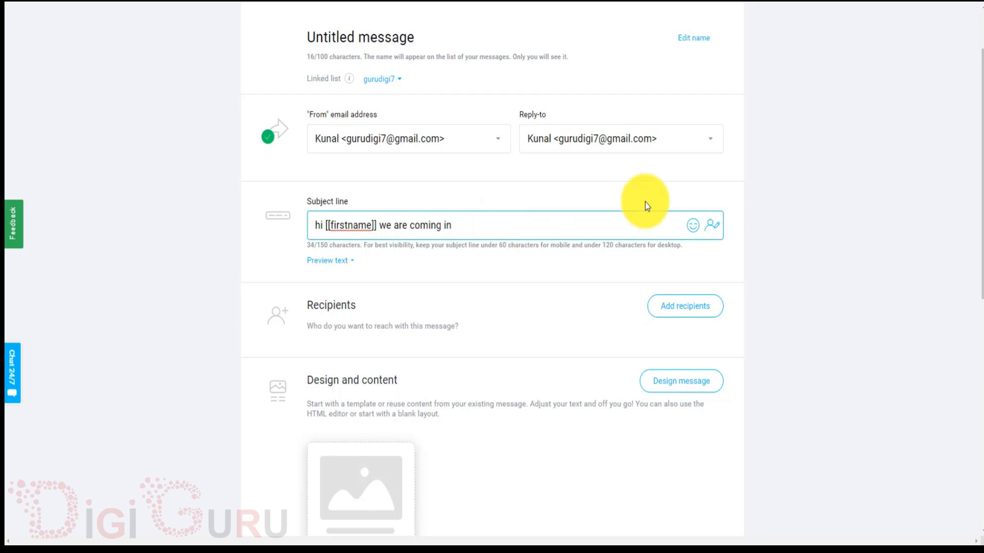
Append the [[city]] field with a space before it, then expand Preview text.
{"action": "left_click", "coordinate": [712, 225]}
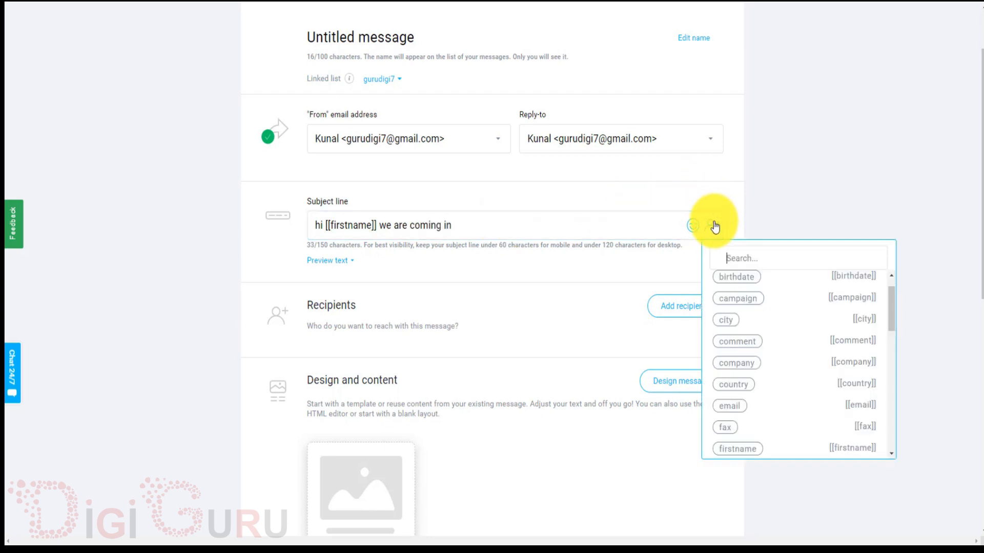
{"action": "left_click", "coordinate": [728, 326]}
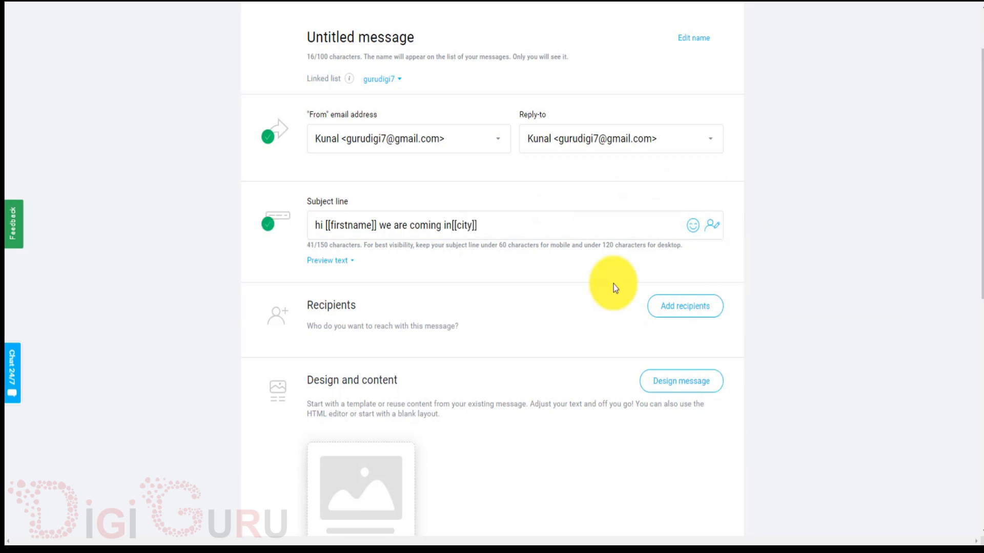
{"action": "left_click", "coordinate": [550, 221]}
{"action": "key", "text": "Left"}
{"action": "key", "text": "Left"}
{"action": "key", "text": "Left"}
{"action": "key", "text": "Left"}
{"action": "key", "text": "Left"}
{"action": "key", "text": "Left"}
{"action": "key", "text": "Left"}
{"action": "key", "text": "Left"}
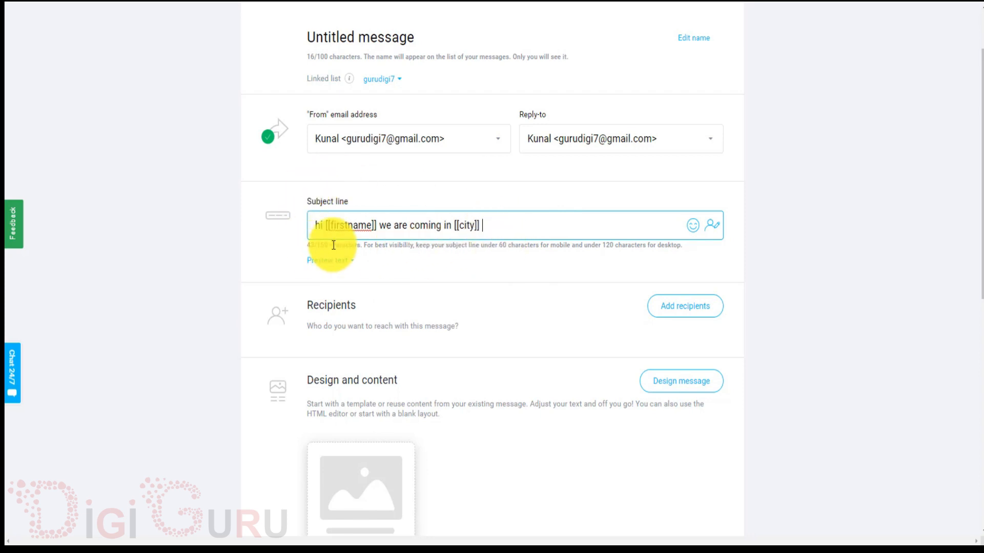
{"action": "left_click", "coordinate": [341, 262]}
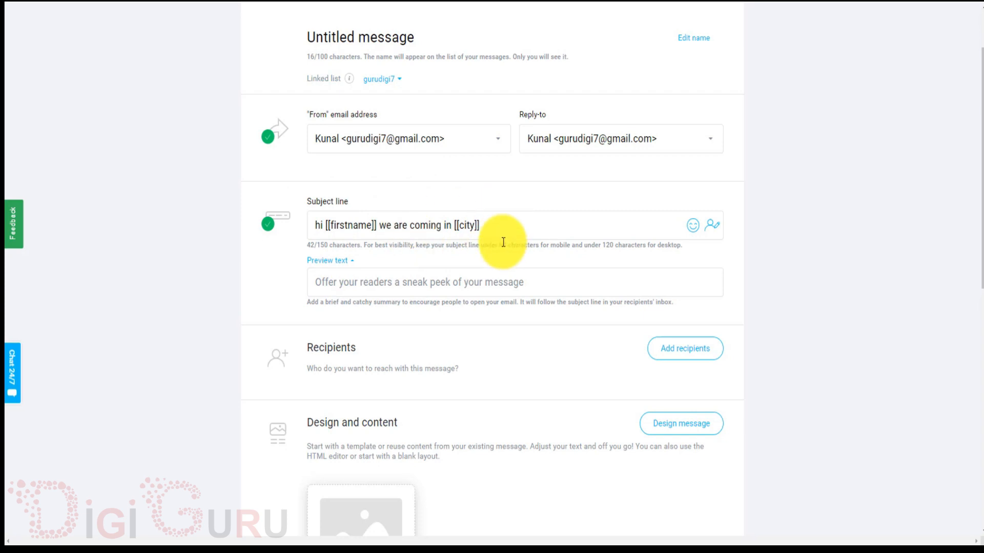
{"action": "scroll", "coordinate": [503, 241], "scroll_direction": "down", "scroll_amount": 1}
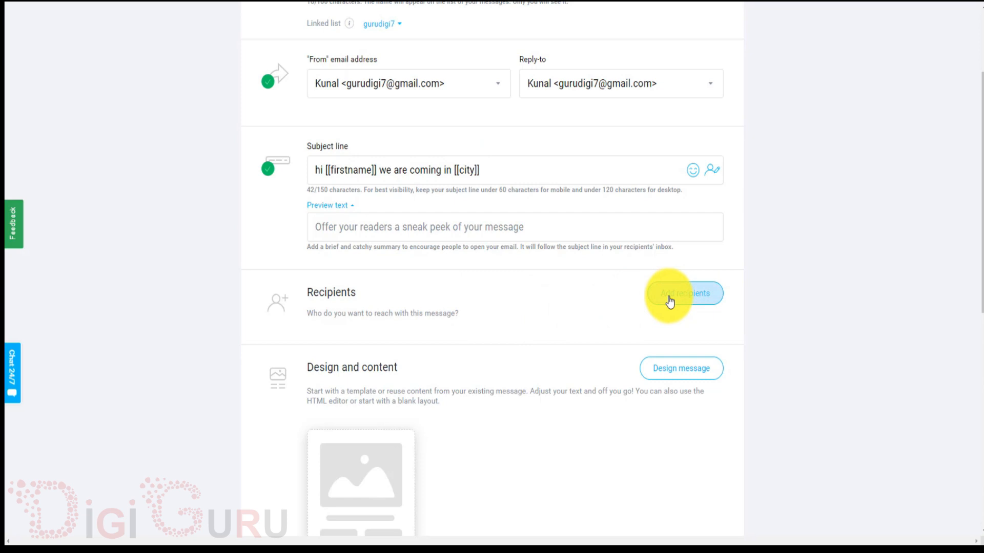
Choose the gurudigi7 list as the newsletter's recipients, reaching 2 contacts.
{"action": "left_click", "coordinate": [700, 297]}
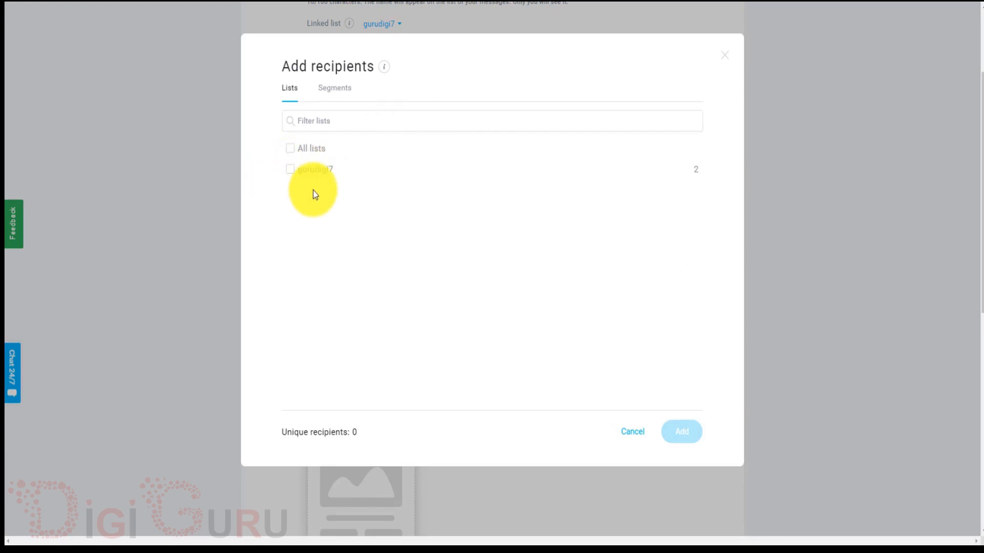
{"action": "left_click", "coordinate": [291, 172]}
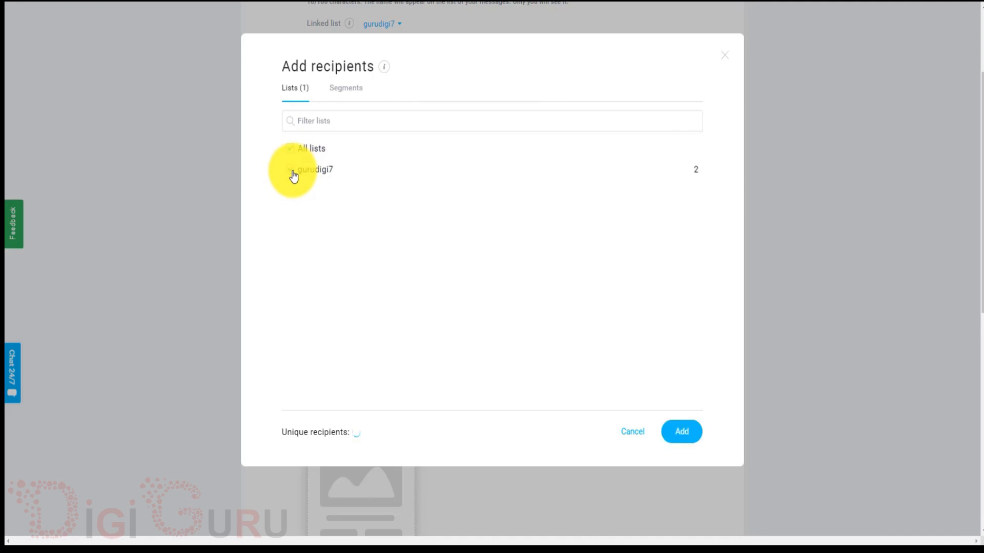
{"action": "left_click", "coordinate": [683, 432]}
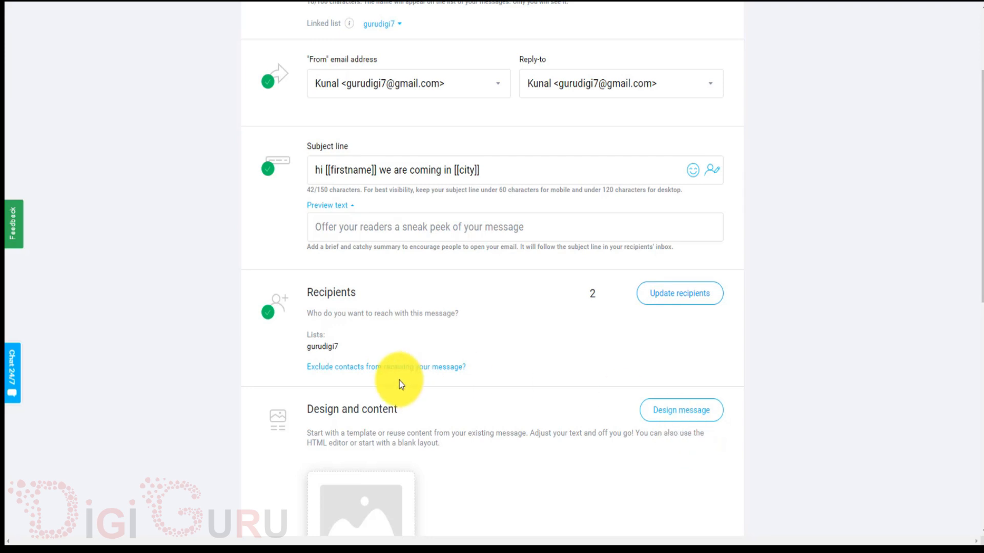
{"action": "scroll", "coordinate": [507, 347], "scroll_direction": "down", "scroll_amount": 2}
Use the template thumbnail's Design message button to reach the Predesigned templates gallery.
{"action": "scroll", "coordinate": [508, 348], "scroll_direction": "down", "scroll_amount": 3}
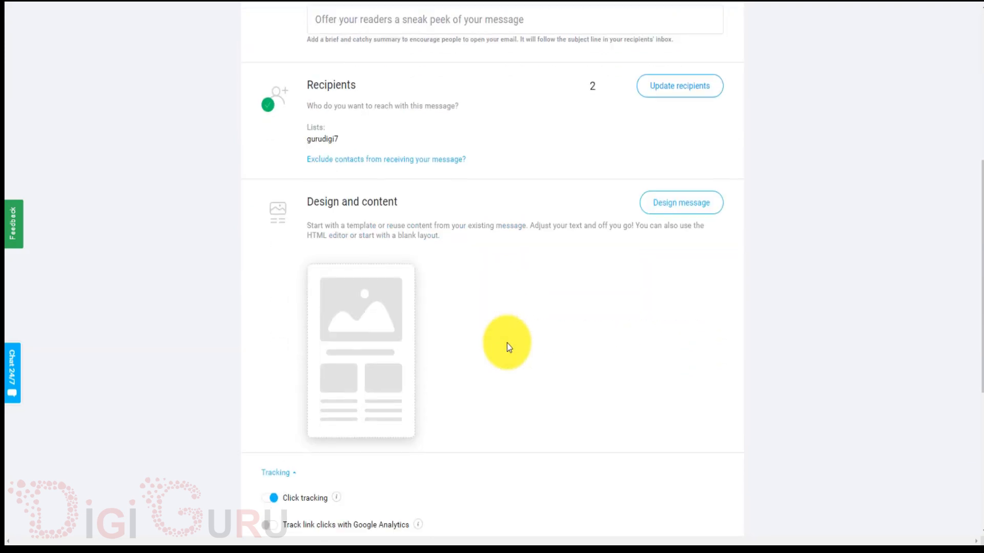
{"action": "mouse_move", "coordinate": [406, 213]}
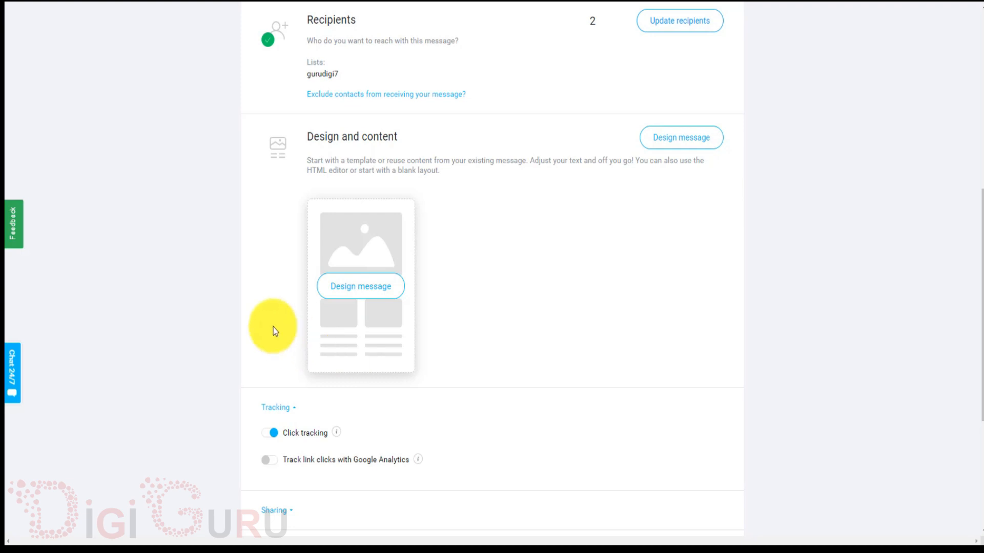
{"action": "mouse_move", "coordinate": [390, 320]}
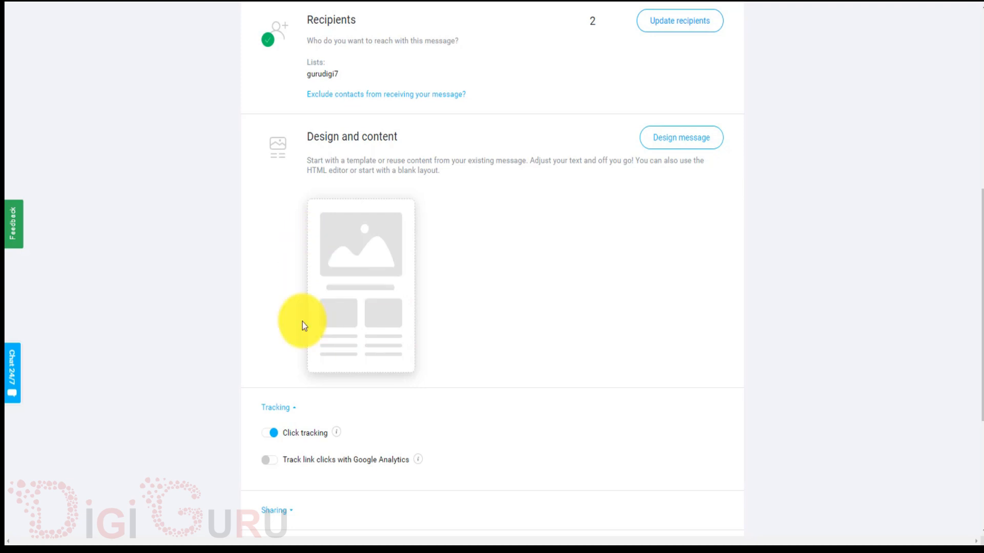
{"action": "mouse_move", "coordinate": [338, 270]}
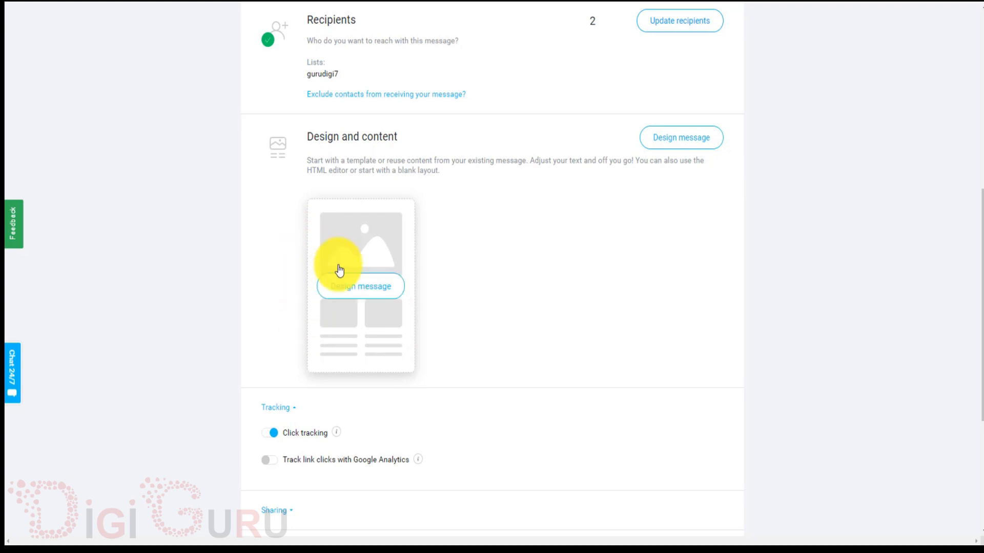
{"action": "left_click", "coordinate": [370, 294]}
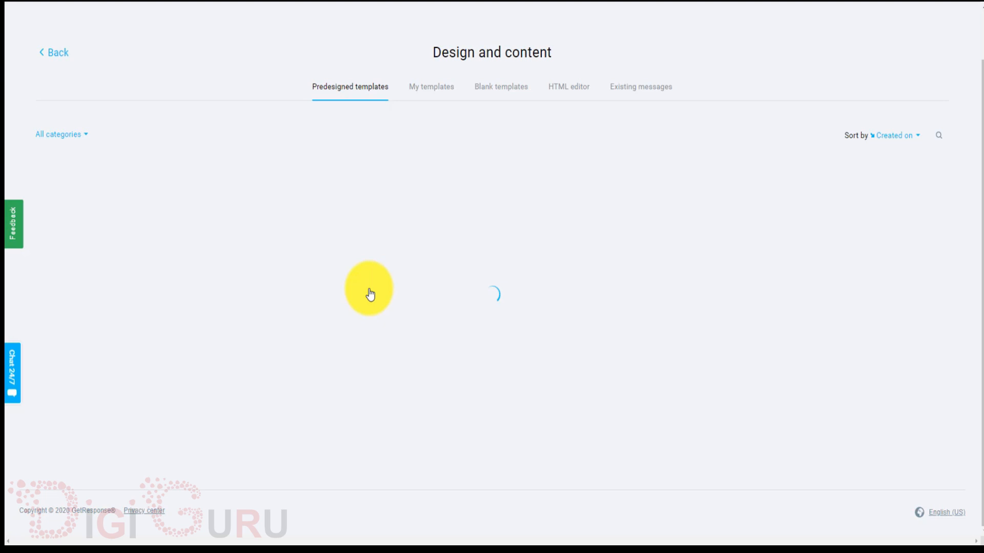
Browse the Predesigned templates grid, then go Back to the message setup form.
{"action": "scroll", "coordinate": [370, 295], "scroll_direction": "down", "scroll_amount": 5}
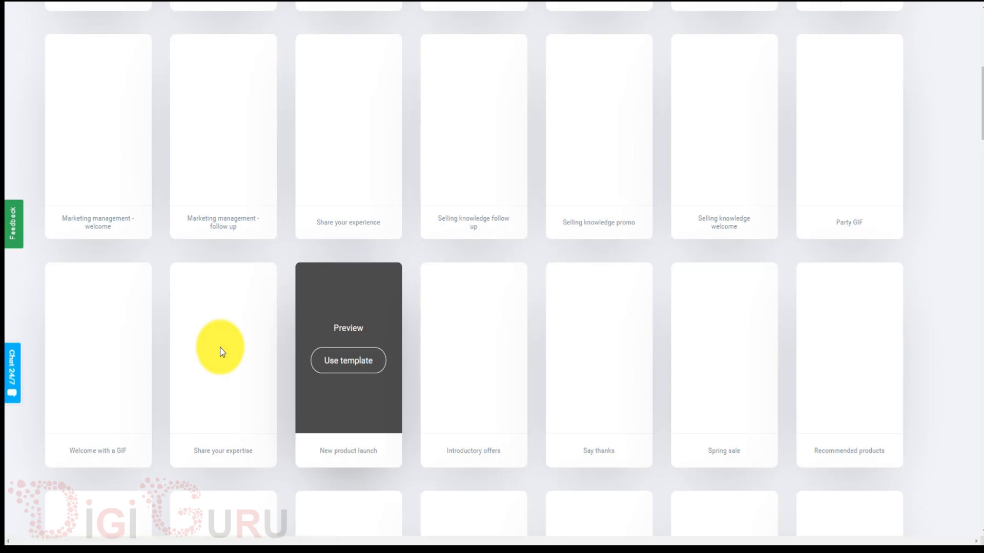
{"action": "left_click", "coordinate": [337, 261]}
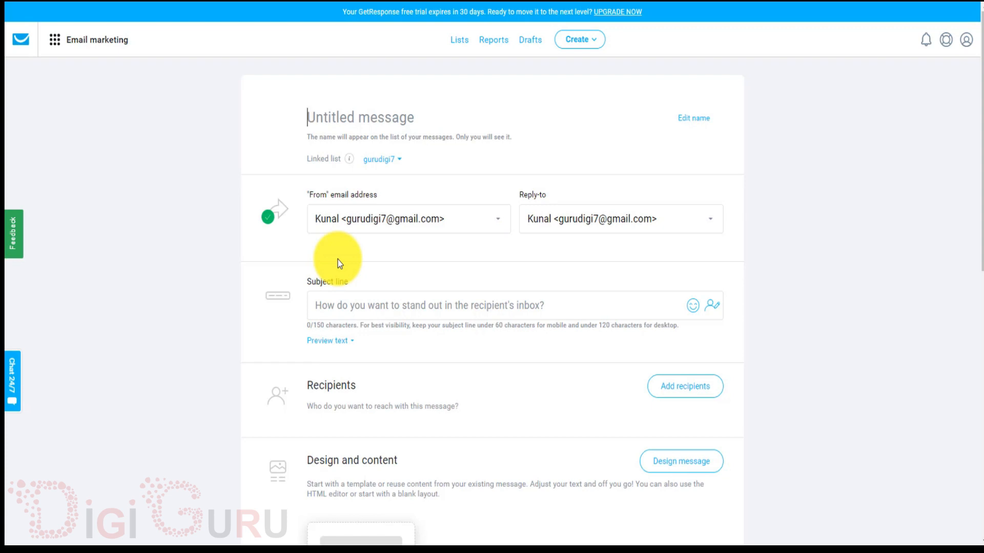
Open Design message and pick the Introduce your offer predesigned template.
{"action": "scroll", "coordinate": [453, 296], "scroll_direction": "down", "scroll_amount": 3}
{"action": "scroll", "coordinate": [451, 297], "scroll_direction": "down", "scroll_amount": 9}
{"action": "scroll", "coordinate": [451, 297], "scroll_direction": "up", "scroll_amount": 2}
{"action": "mouse_move", "coordinate": [387, 199]}
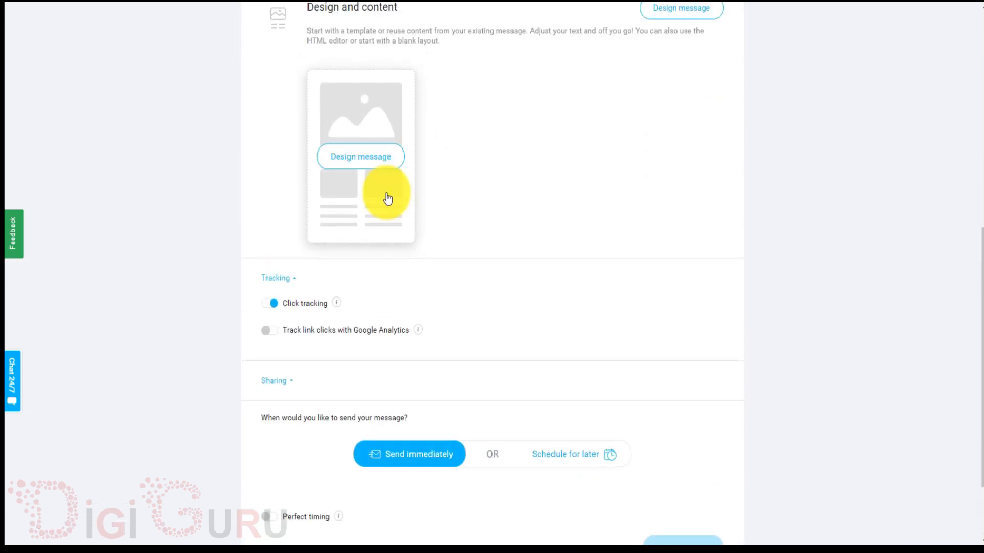
{"action": "left_click", "coordinate": [359, 157]}
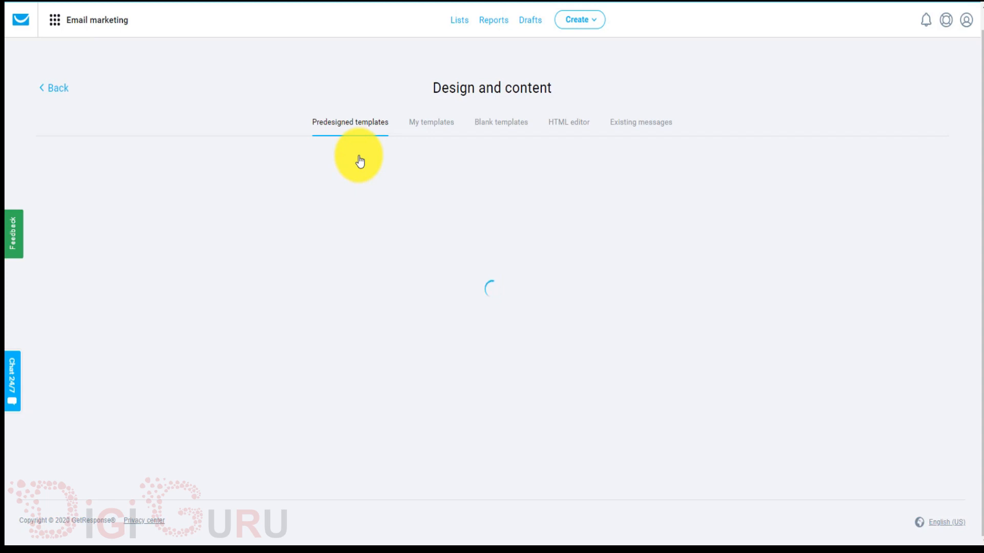
{"action": "scroll", "coordinate": [360, 162], "scroll_direction": "down", "scroll_amount": 5}
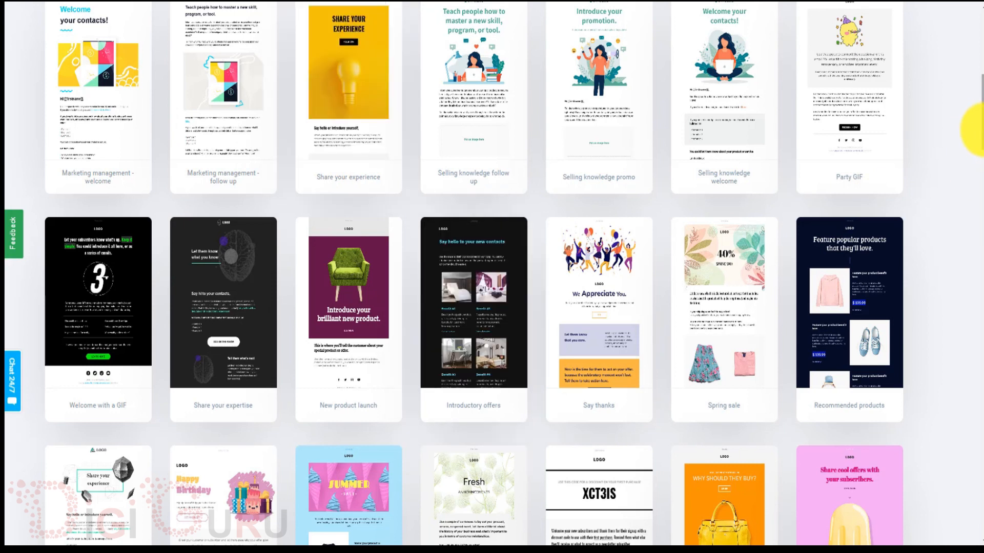
{"action": "left_click_drag", "start_coordinate": [976, 130], "coordinate": [982, 103]}
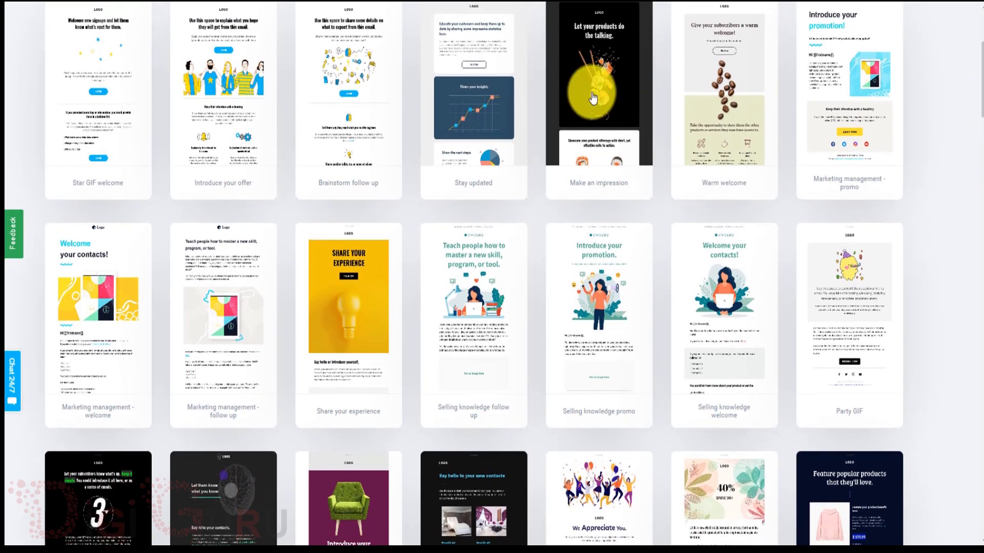
{"action": "left_click", "coordinate": [221, 101]}
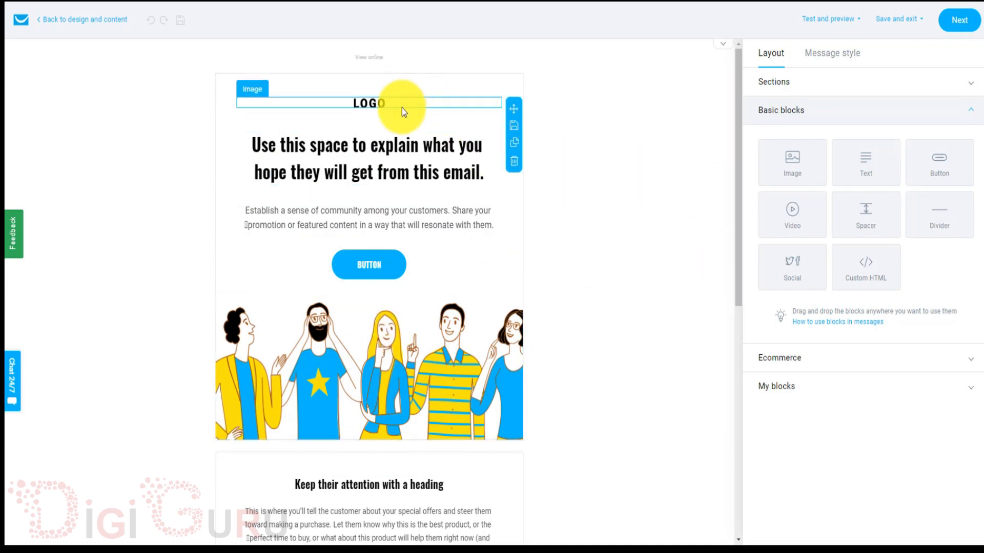
{"action": "left_click", "coordinate": [411, 151]}
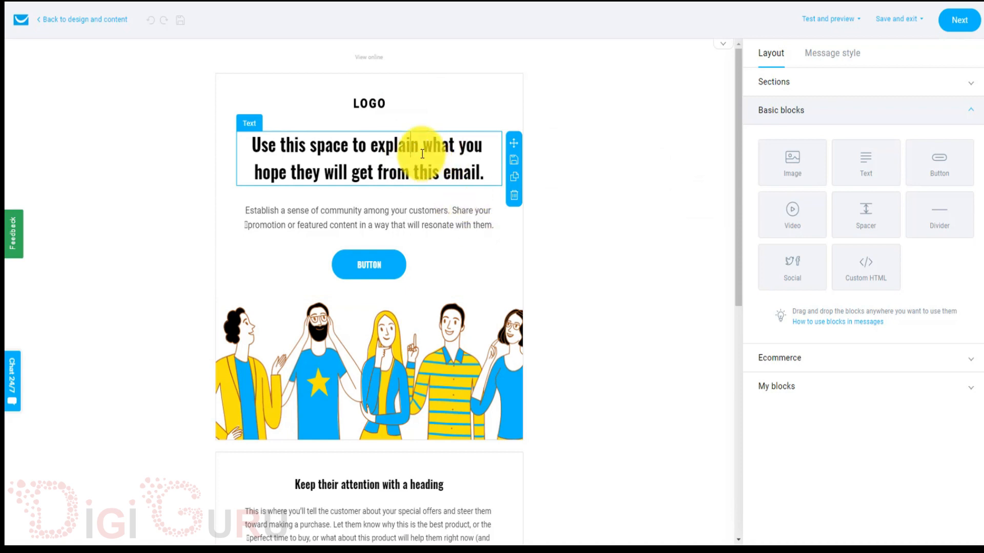
{"action": "key", "text": "BackSpace"}
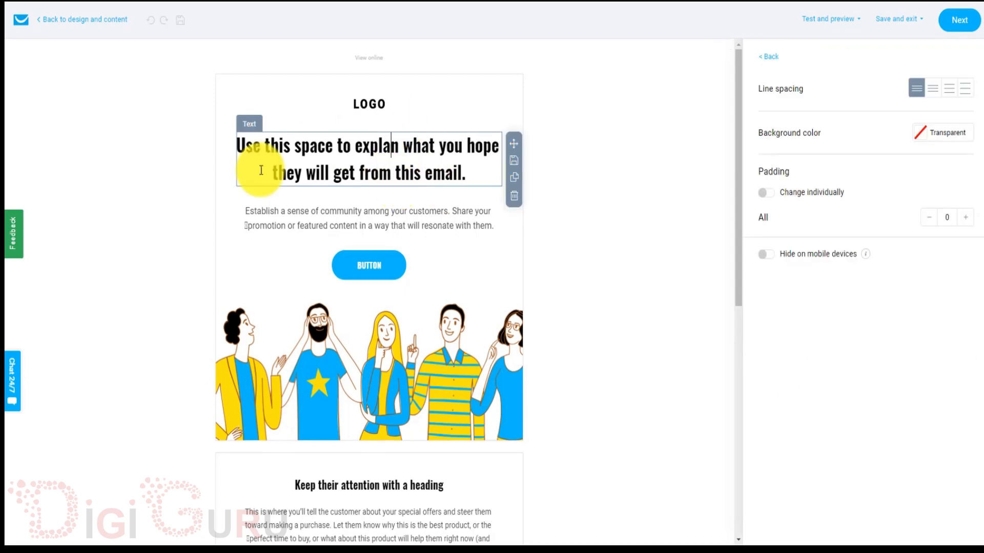
{"action": "type", "text": "i"}
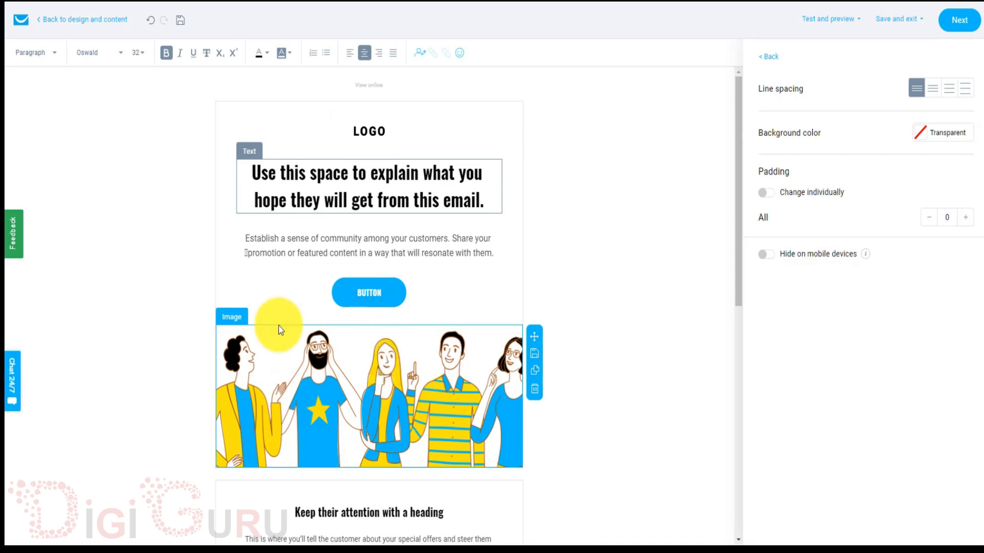
{"action": "left_click", "coordinate": [380, 291]}
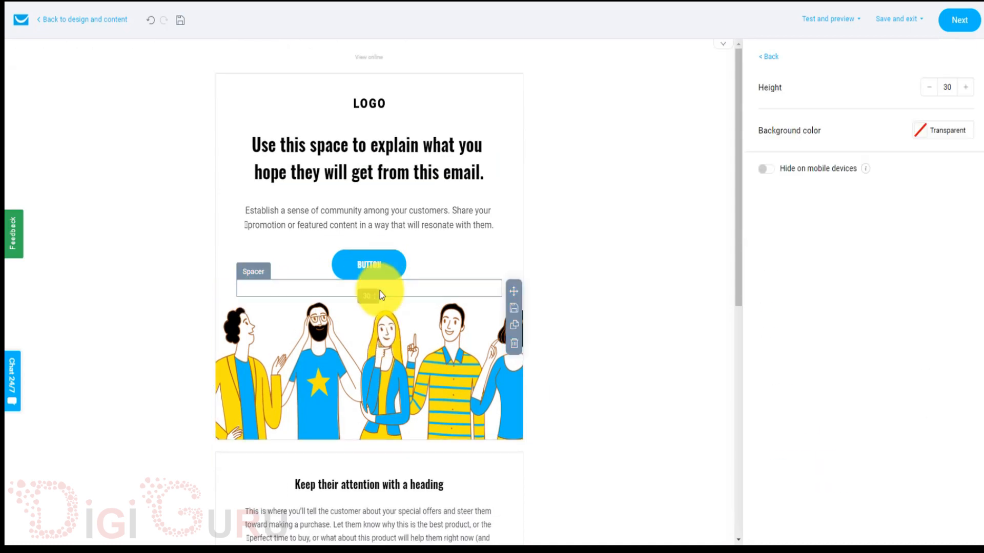
{"action": "scroll", "coordinate": [450, 311], "scroll_direction": "down", "scroll_amount": 6}
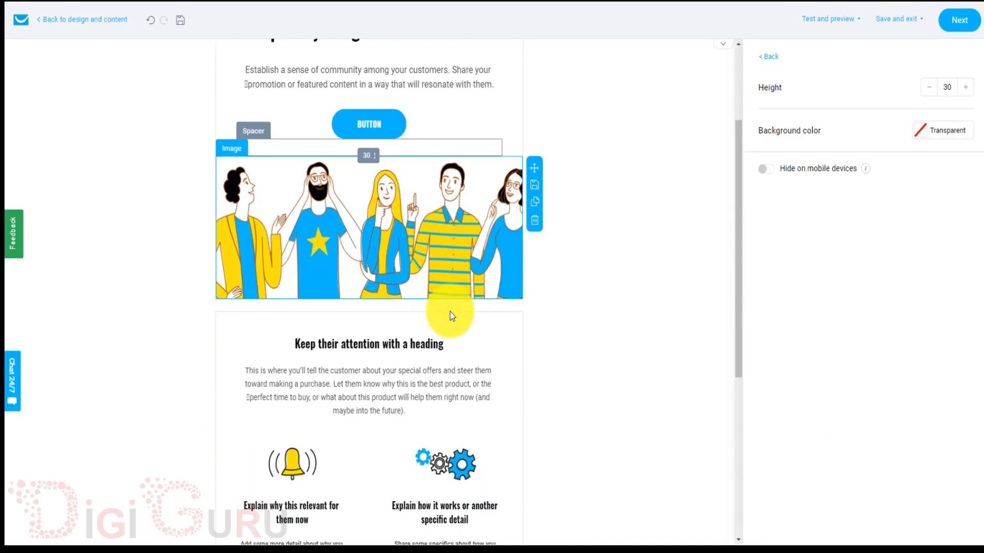
{"action": "scroll", "coordinate": [450, 312], "scroll_direction": "down", "scroll_amount": 2}
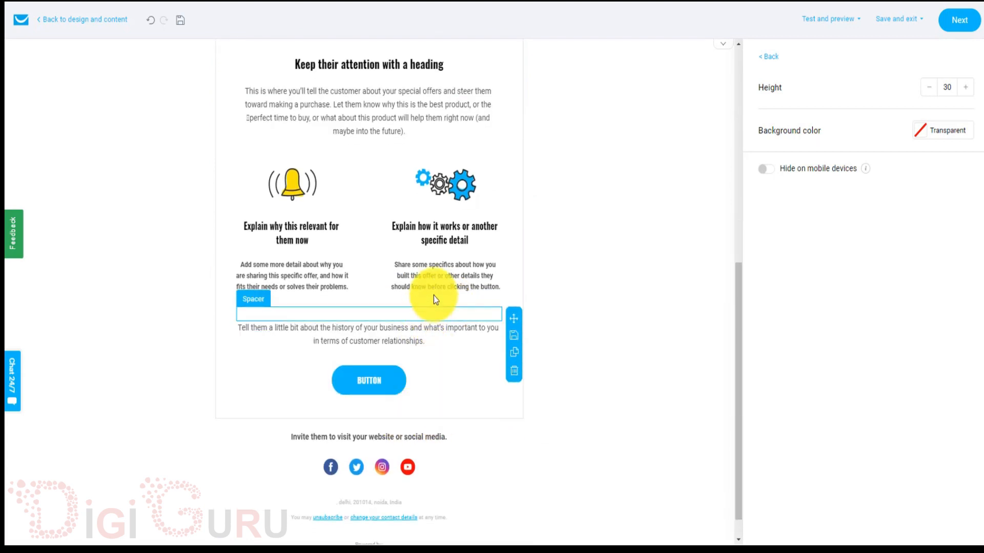
{"action": "left_click", "coordinate": [434, 314]}
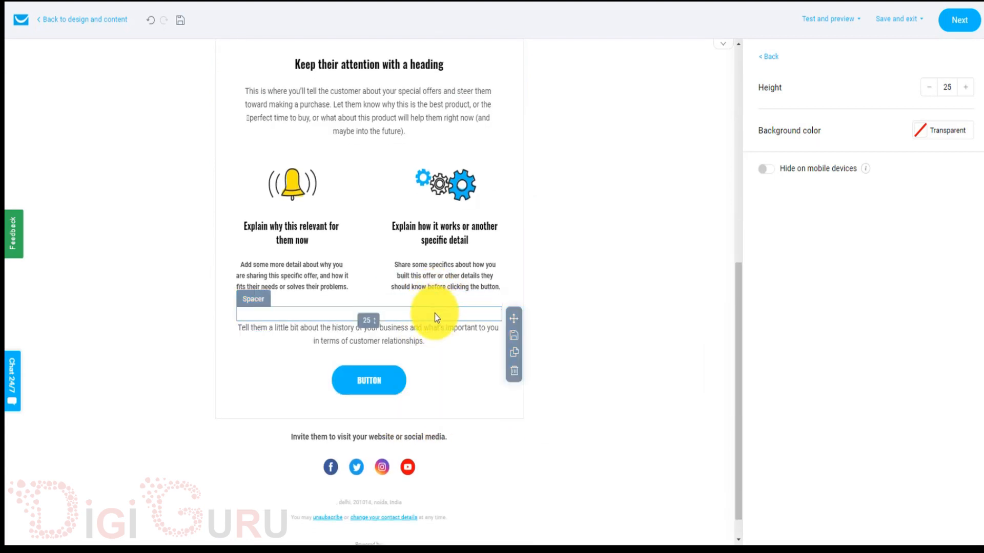
{"action": "scroll", "coordinate": [469, 267], "scroll_direction": "up", "scroll_amount": 4}
{"action": "scroll", "coordinate": [468, 267], "scroll_direction": "up", "scroll_amount": 4}
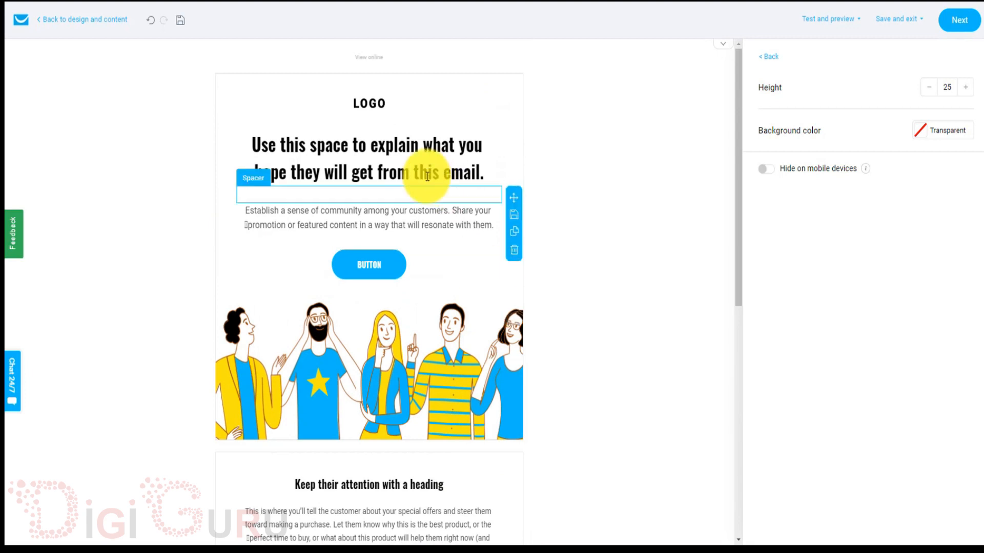
{"action": "left_click", "coordinate": [447, 85]}
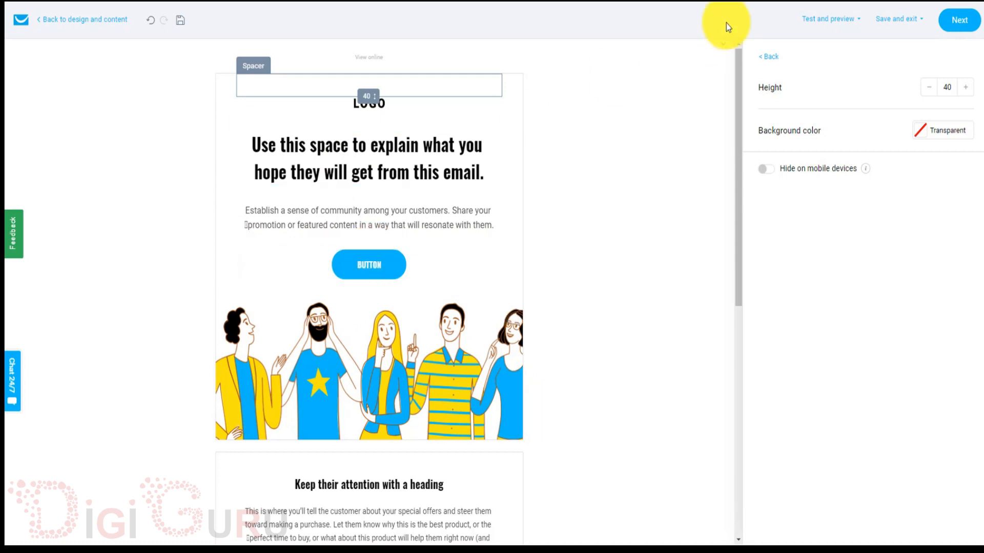
{"action": "left_click", "coordinate": [762, 62]}
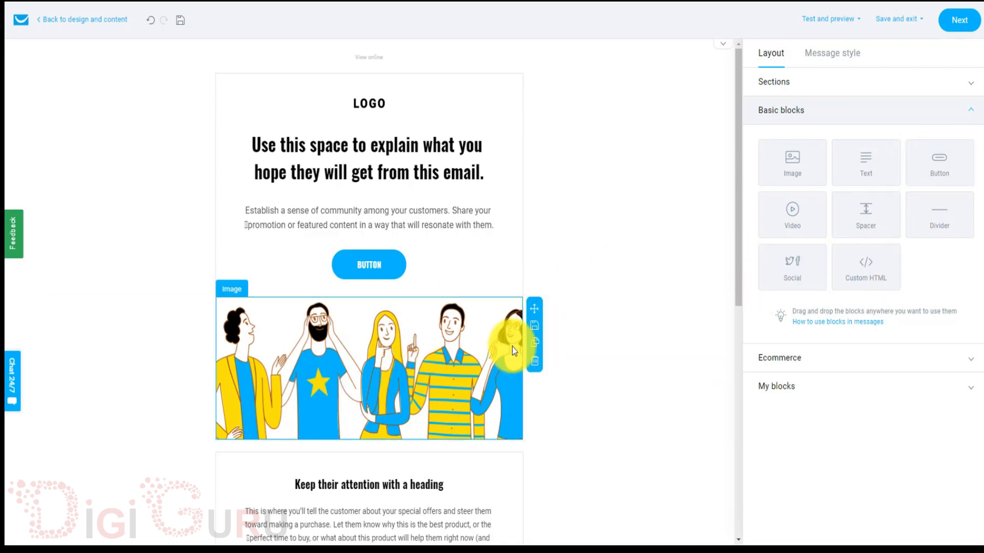
Try an Image block below the main heading, remove it, then bring up the Test and preview options.
{"action": "left_click_drag", "start_coordinate": [796, 167], "coordinate": [417, 226]}
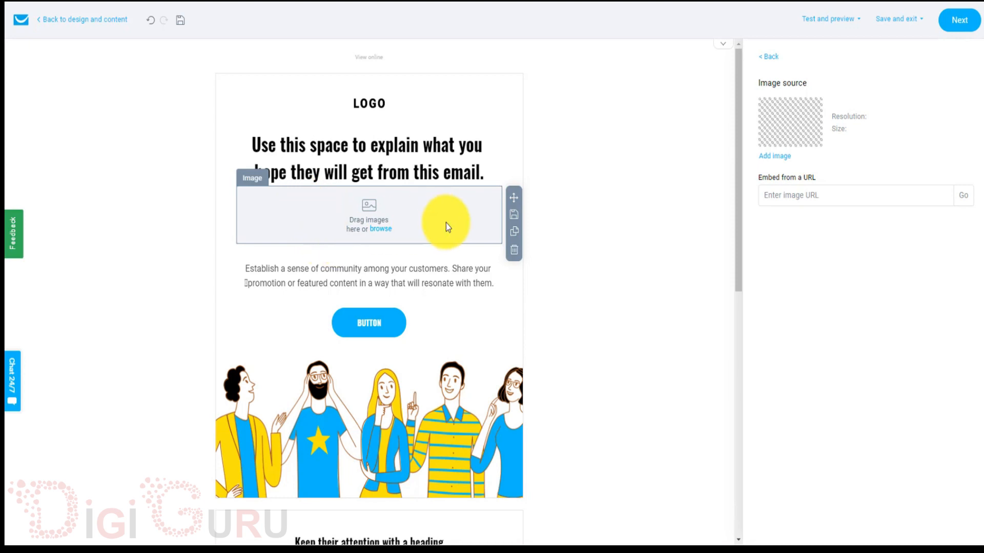
{"action": "left_click", "coordinate": [515, 253]}
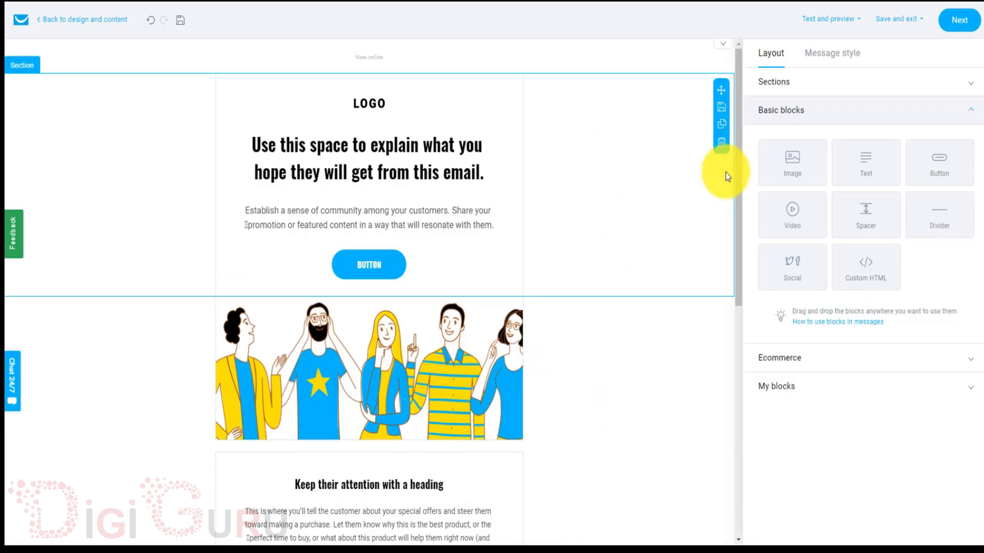
{"action": "scroll", "coordinate": [738, 159], "scroll_direction": "down", "scroll_amount": 2}
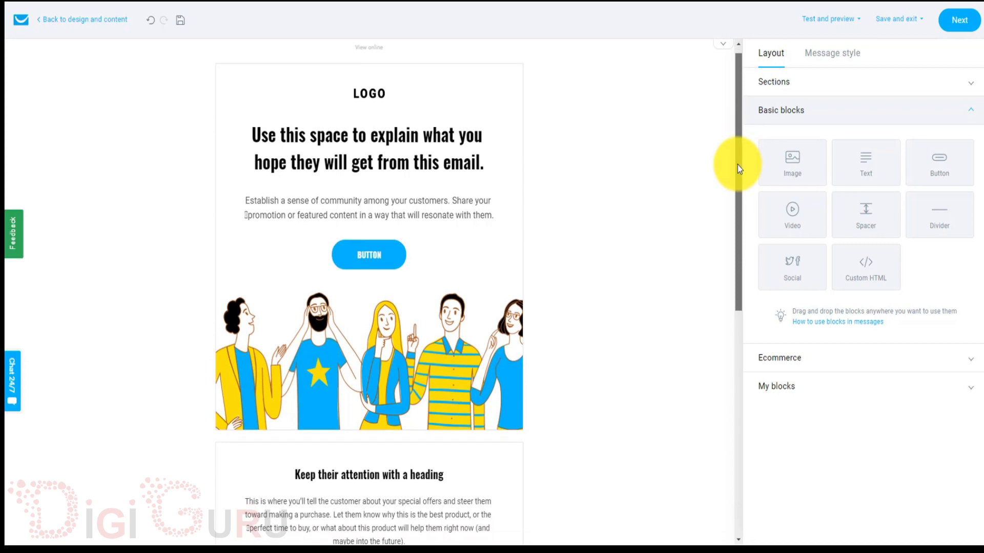
{"action": "scroll", "coordinate": [732, 350], "scroll_direction": "down", "scroll_amount": 8}
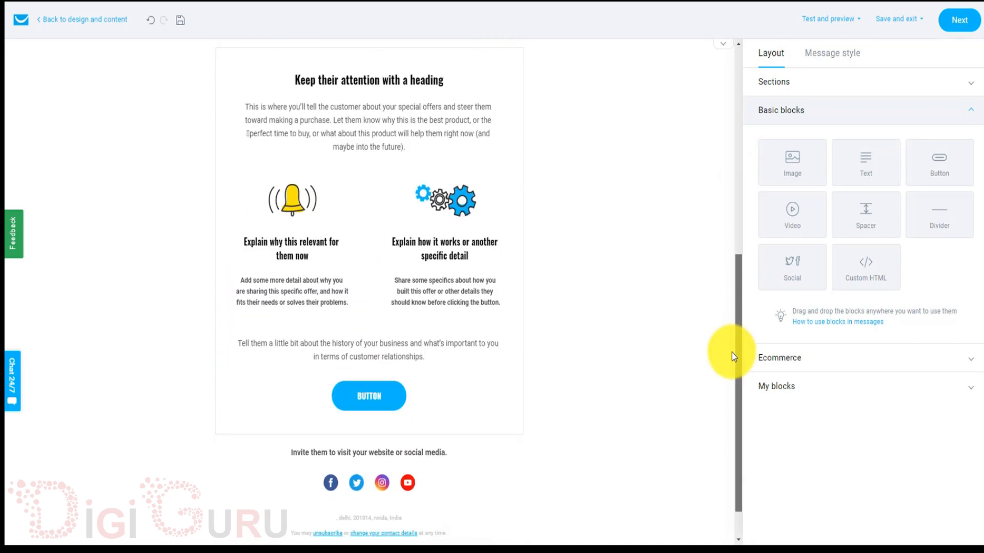
{"action": "scroll", "coordinate": [730, 363], "scroll_direction": "up", "scroll_amount": 10}
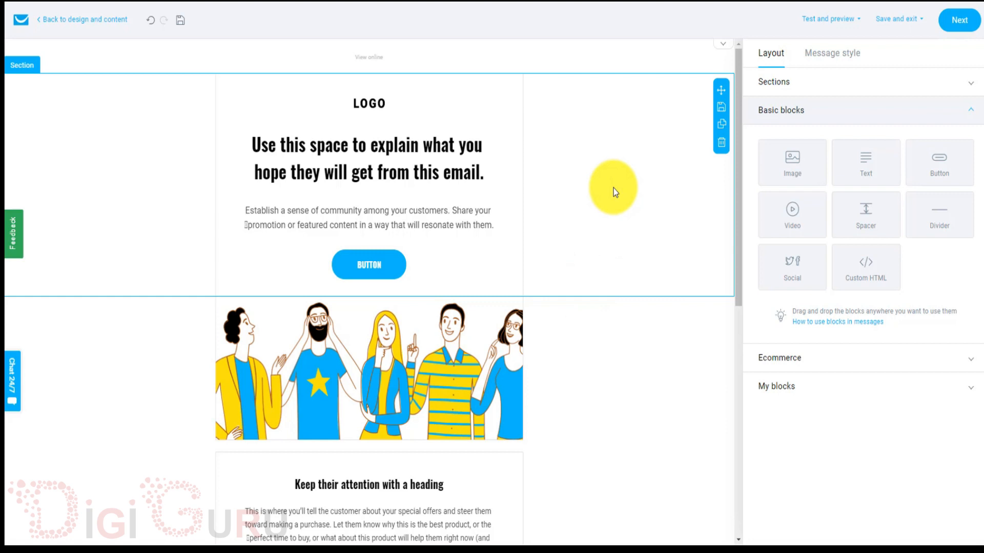
{"action": "left_click", "coordinate": [830, 21]}
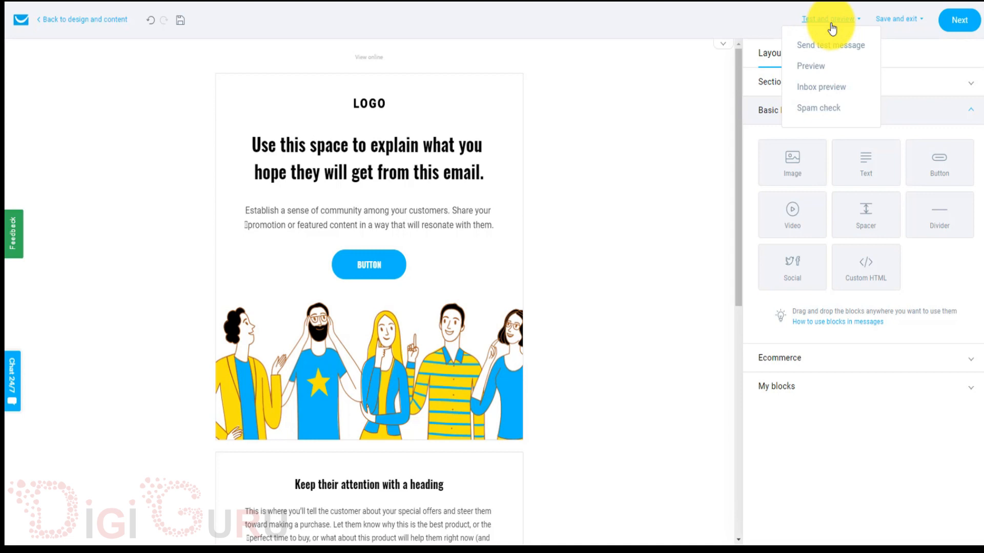
Run a Spam check on the newsletter and confirm the result reads 'Good to go'.
{"action": "left_click", "coordinate": [834, 21]}
{"action": "left_click", "coordinate": [832, 21]}
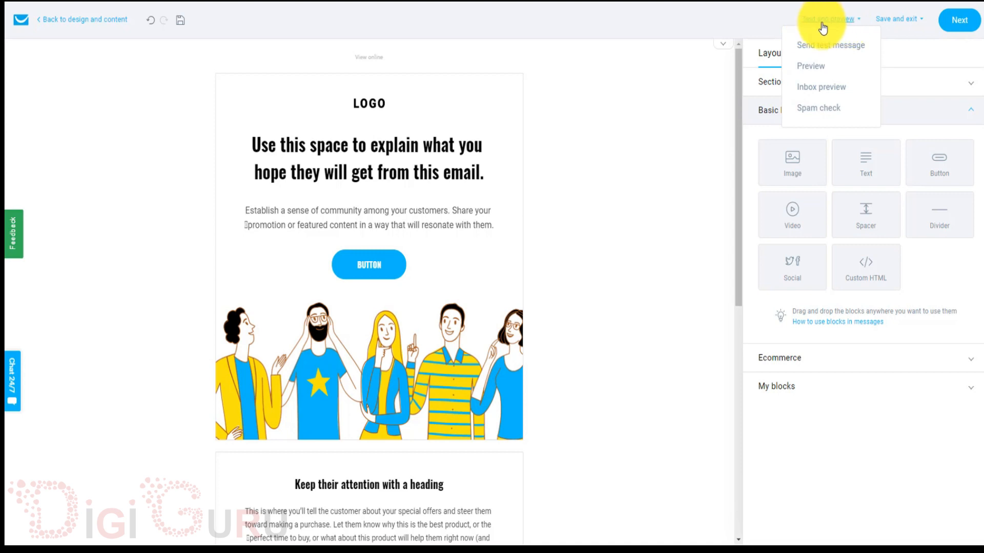
{"action": "left_click", "coordinate": [814, 108]}
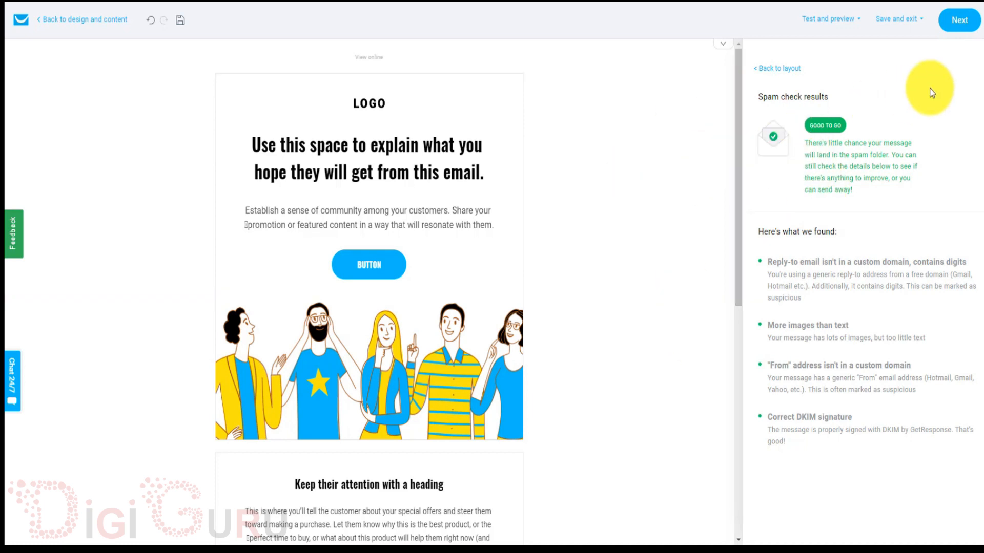
Continue from the editor to the message settings page and scroll through it.
{"action": "left_click", "coordinate": [959, 23]}
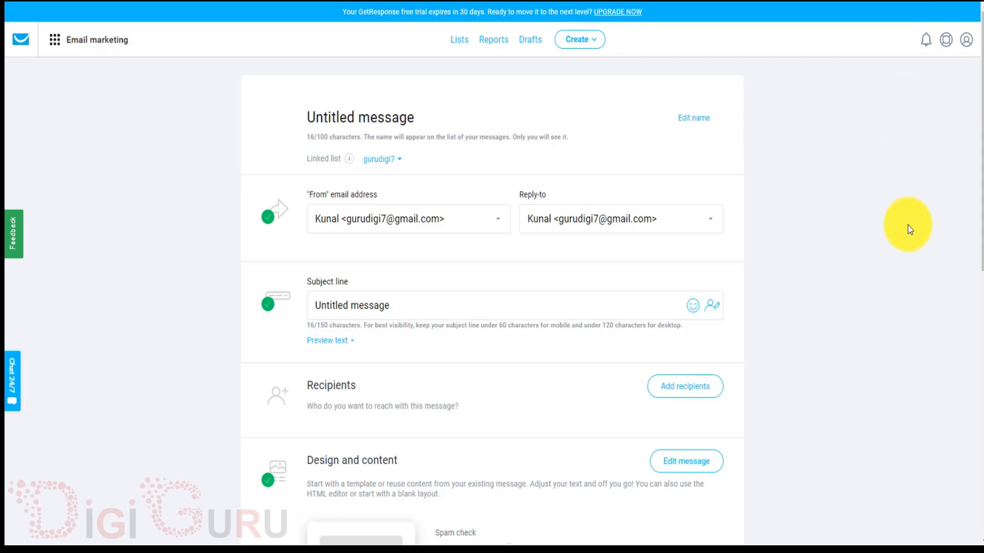
{"action": "scroll", "coordinate": [908, 225], "scroll_direction": "down", "scroll_amount": 2}
{"action": "scroll", "coordinate": [908, 225], "scroll_direction": "down", "scroll_amount": 6}
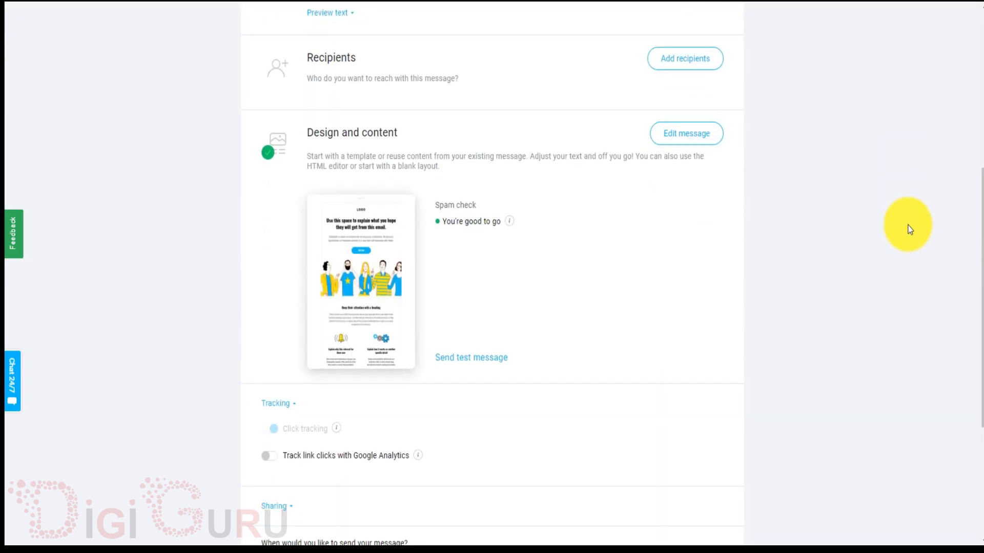
{"action": "mouse_move", "coordinate": [379, 180]}
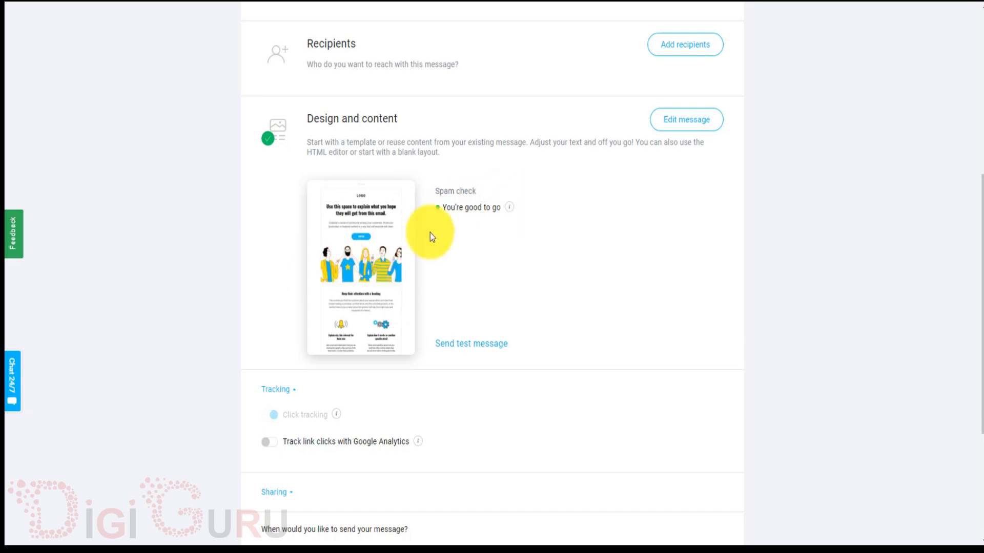
{"action": "scroll", "coordinate": [658, 255], "scroll_direction": "down", "scroll_amount": 4}
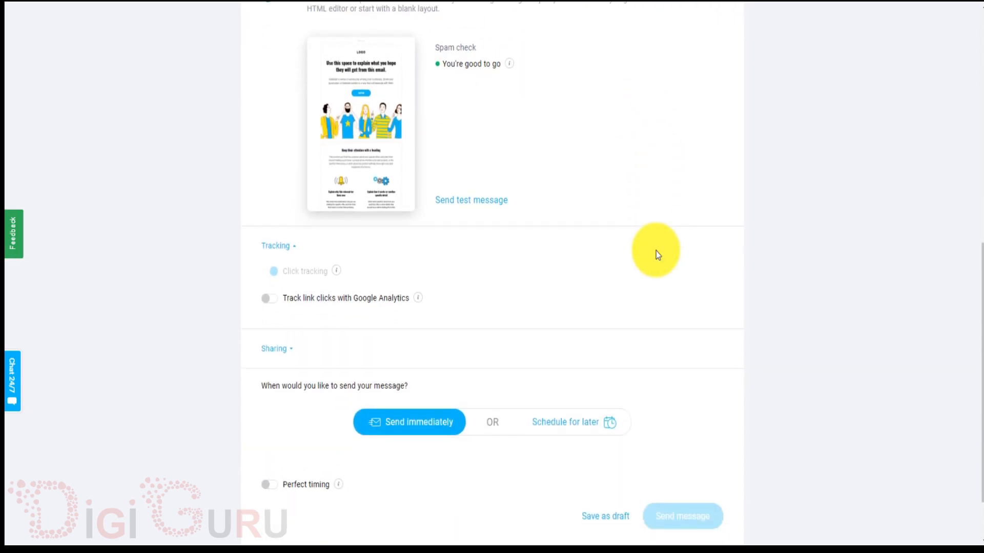
{"action": "scroll", "coordinate": [657, 254], "scroll_direction": "down", "scroll_amount": 1}
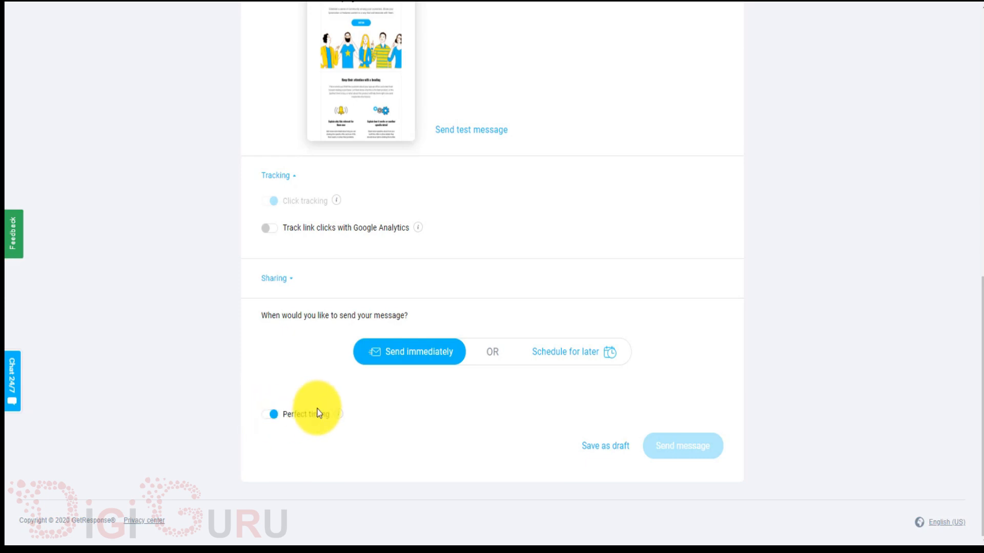
{"action": "scroll", "coordinate": [317, 409], "scroll_direction": "up", "scroll_amount": 1}
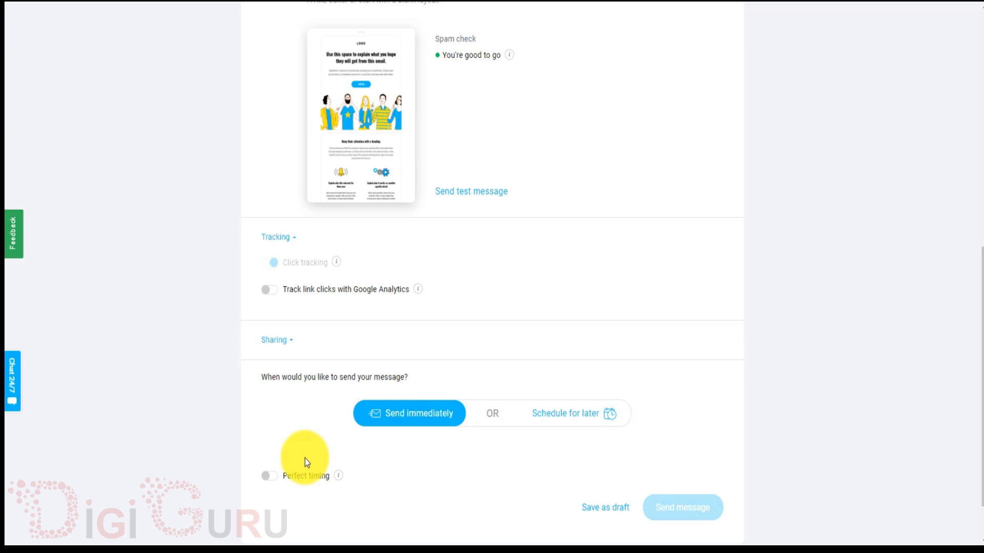
{"action": "scroll", "coordinate": [305, 459], "scroll_direction": "up", "scroll_amount": 1}
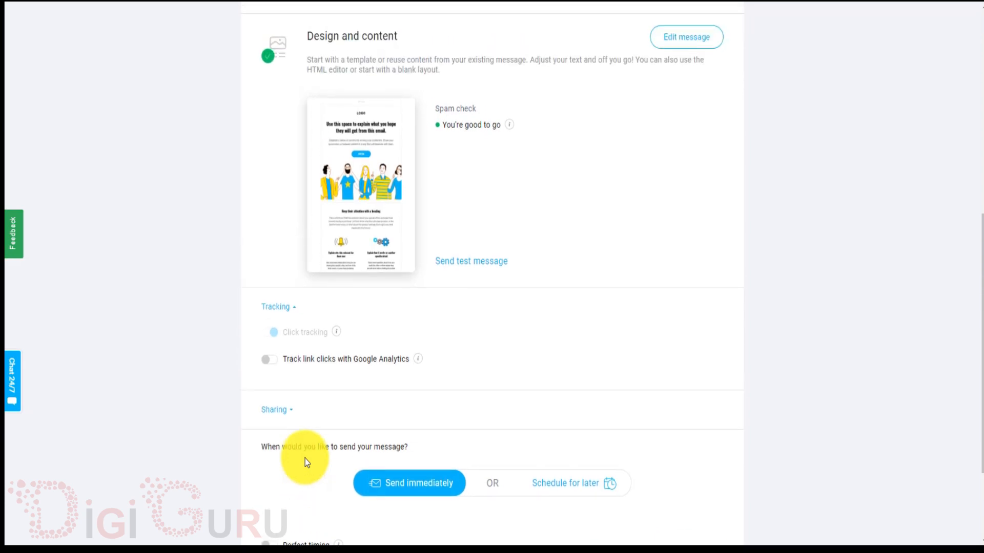
{"action": "scroll", "coordinate": [306, 459], "scroll_direction": "down", "scroll_amount": 1}
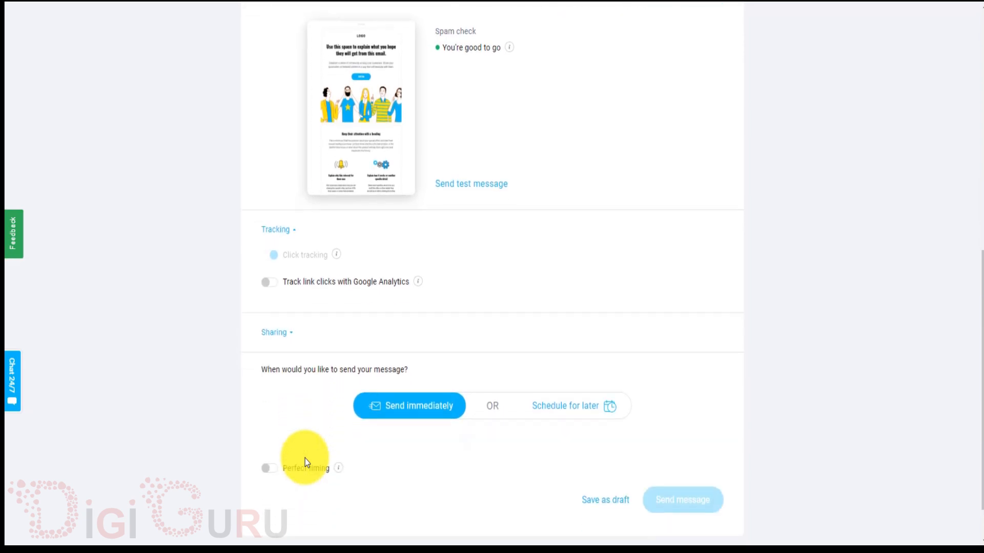
Expand the Sharing section and review its social sharing options.
{"action": "left_click", "coordinate": [293, 335]}
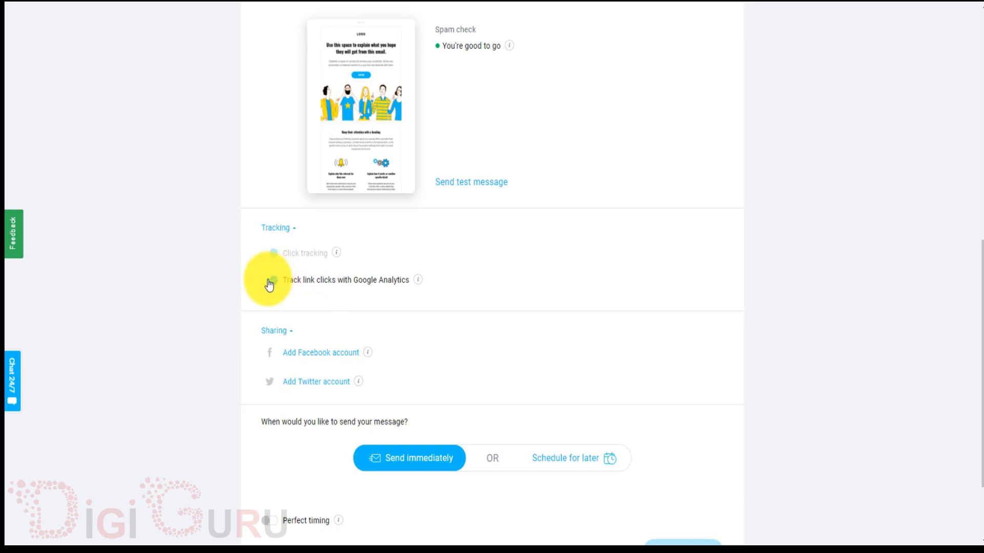
{"action": "scroll", "coordinate": [449, 301], "scroll_direction": "down", "scroll_amount": 3}
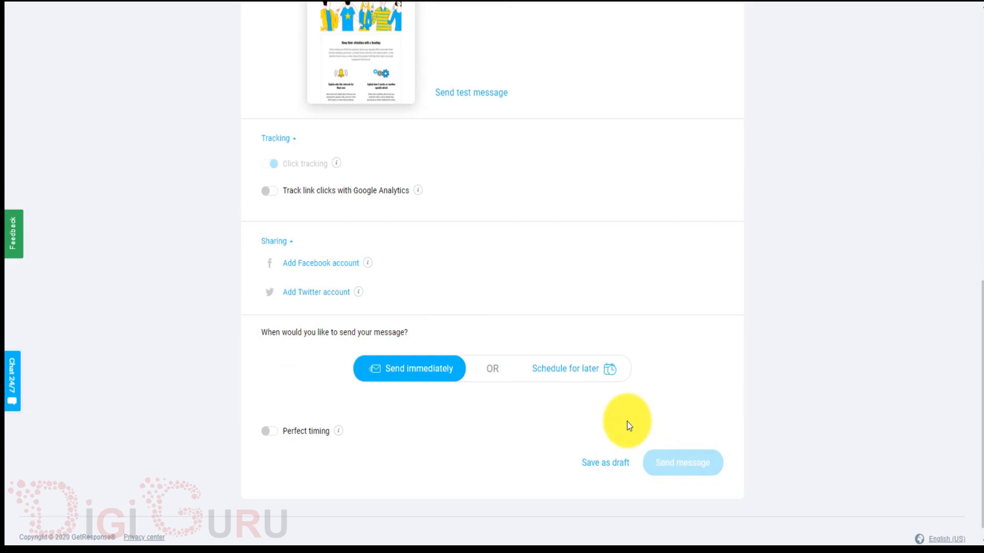
{"action": "scroll", "coordinate": [627, 425], "scroll_direction": "down", "scroll_amount": 1}
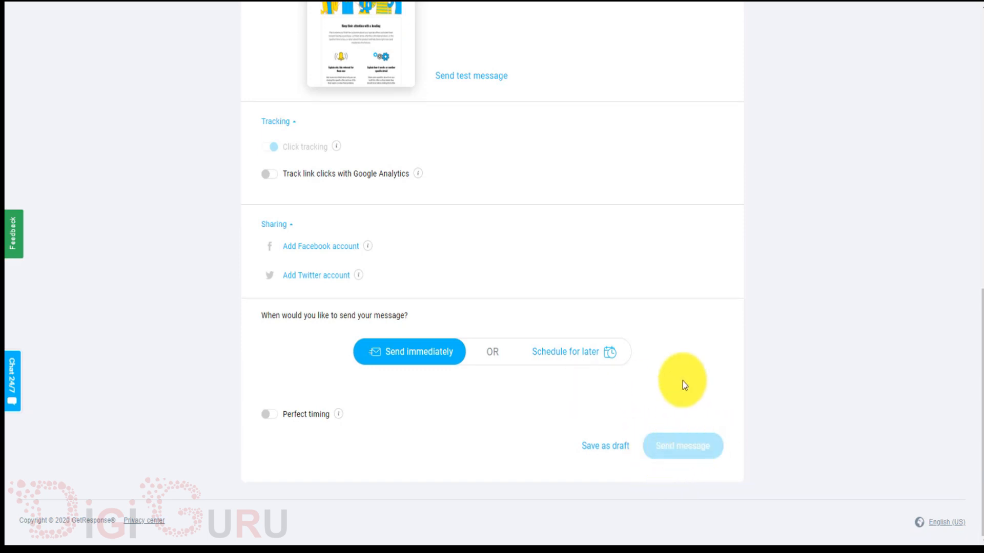
{"action": "scroll", "coordinate": [684, 381], "scroll_direction": "up", "scroll_amount": 4}
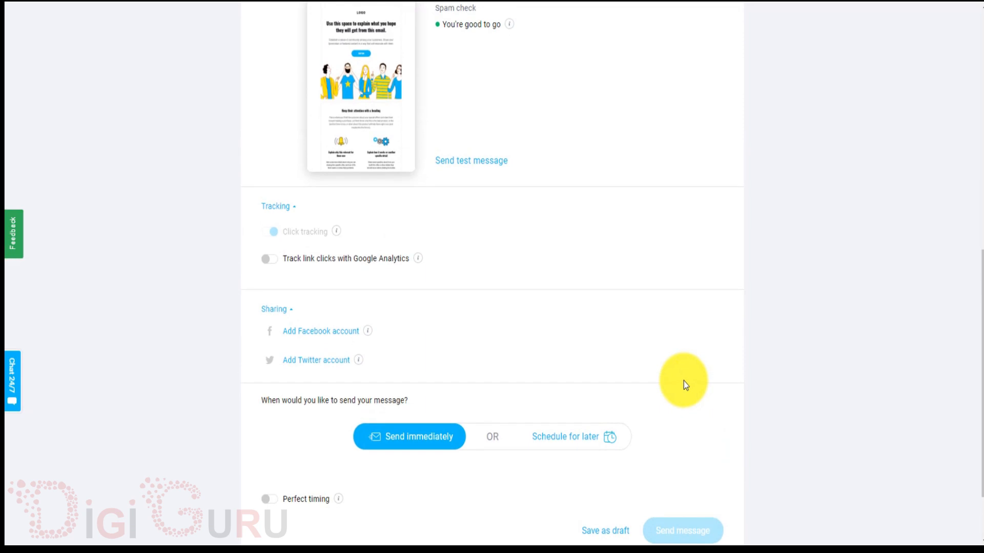
{"action": "scroll", "coordinate": [683, 381], "scroll_direction": "up", "scroll_amount": 5}
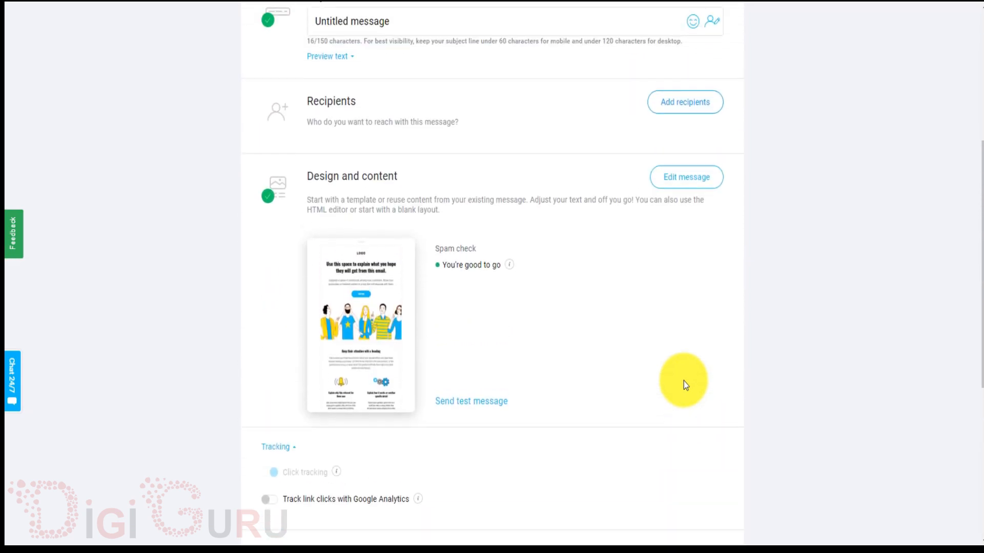
{"action": "scroll", "coordinate": [683, 381], "scroll_direction": "up", "scroll_amount": 1}
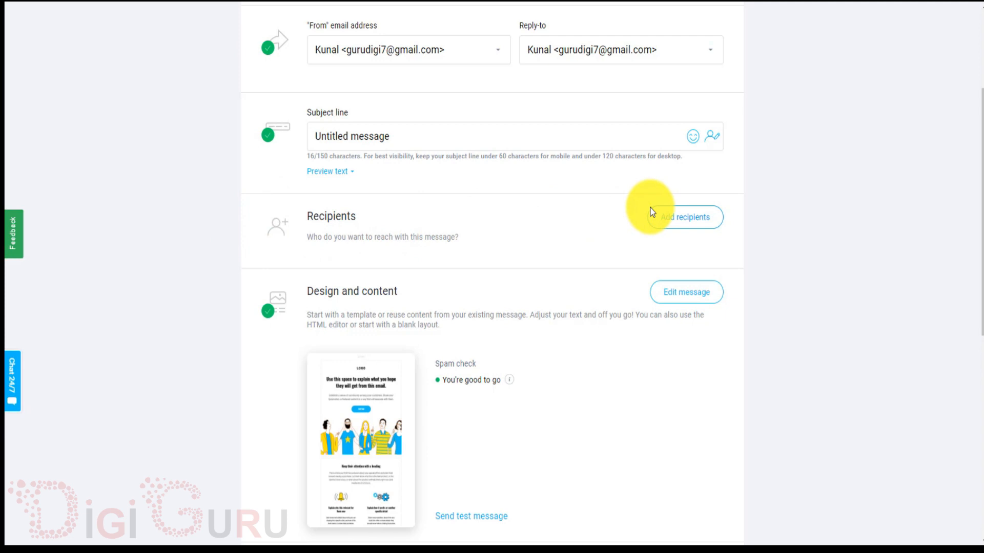
Add the gurudigi7 list of 2 contacts as the newsletter's recipients.
{"action": "left_click", "coordinate": [682, 221]}
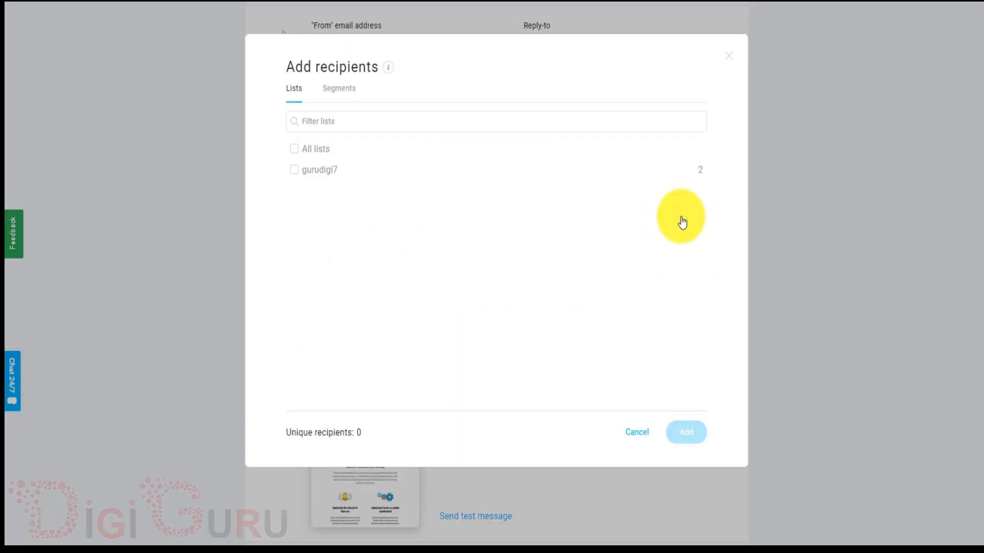
{"action": "left_click", "coordinate": [293, 174]}
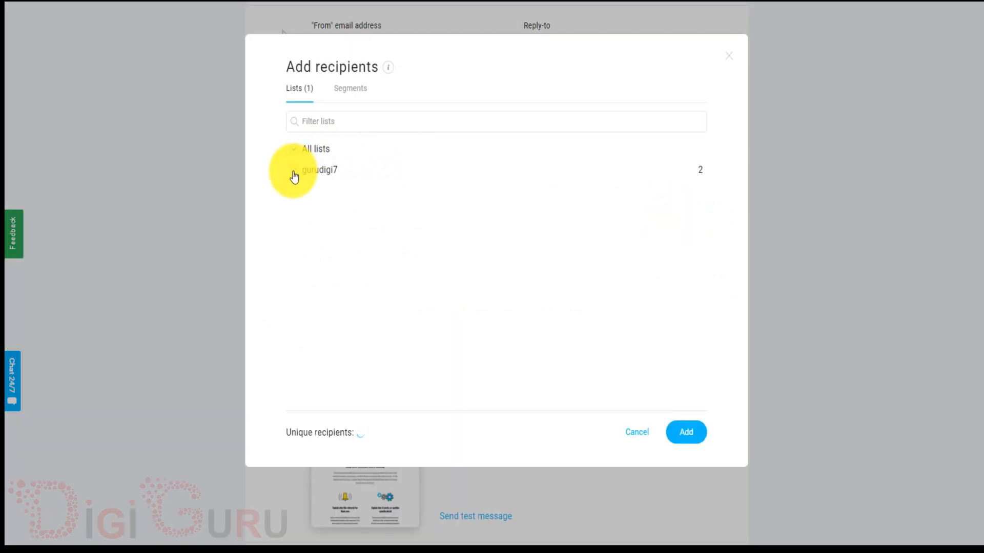
{"action": "left_click", "coordinate": [684, 436]}
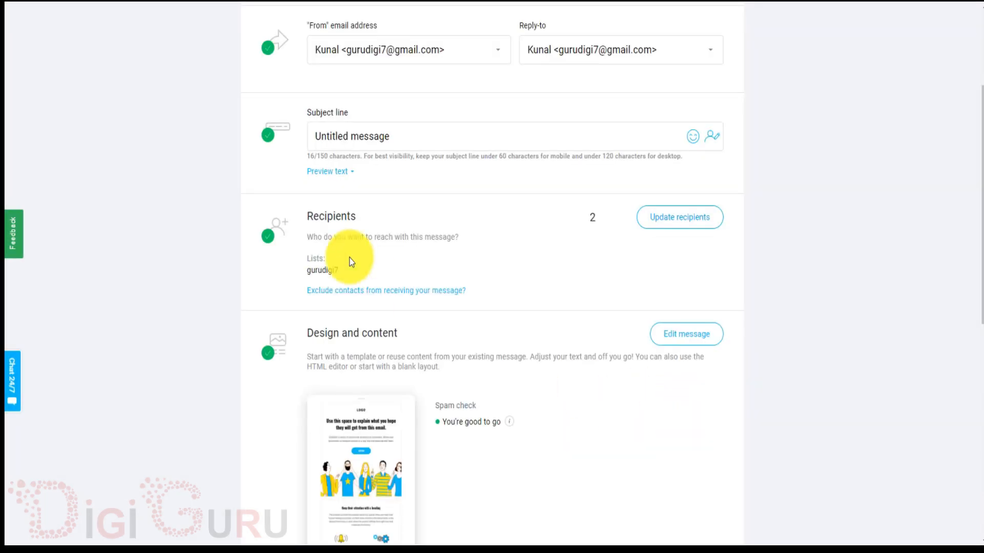
{"action": "scroll", "coordinate": [532, 322], "scroll_direction": "down", "scroll_amount": 8}
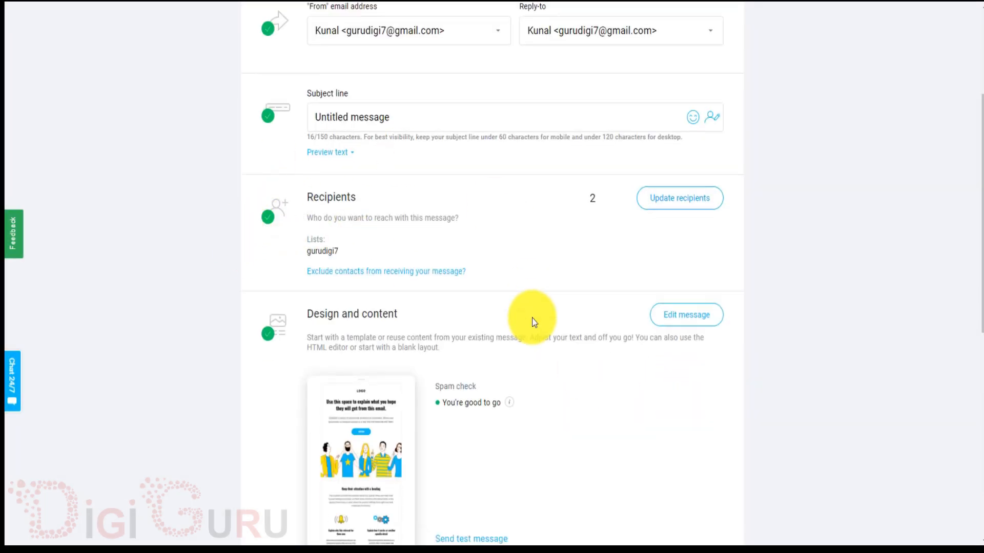
{"action": "scroll", "coordinate": [532, 322], "scroll_direction": "down", "scroll_amount": 2}
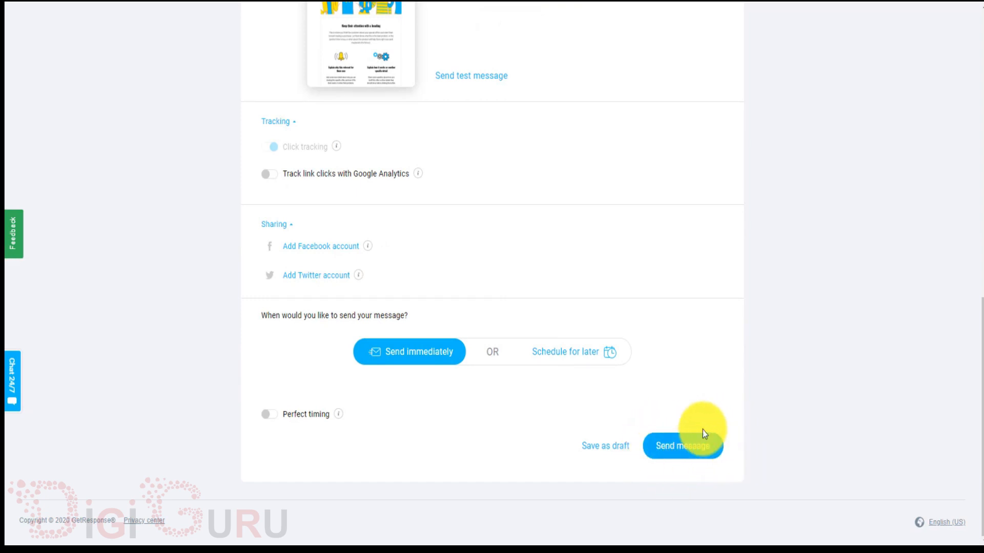
Send the message immediately to reach the 'Great job!' confirmation countdown.
{"action": "left_click", "coordinate": [690, 453]}
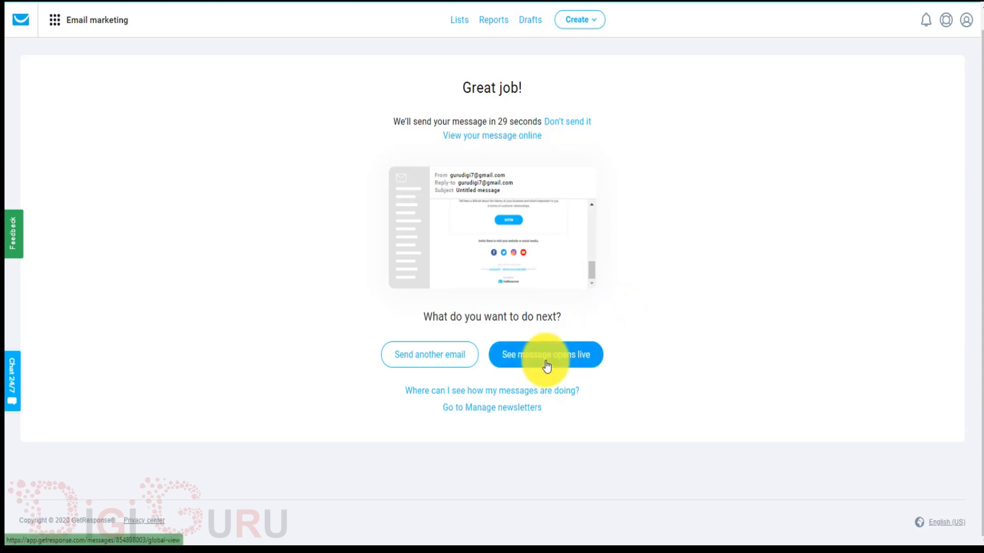
View the sent newsletter online and scroll through its preview.
{"action": "left_click", "coordinate": [501, 146]}
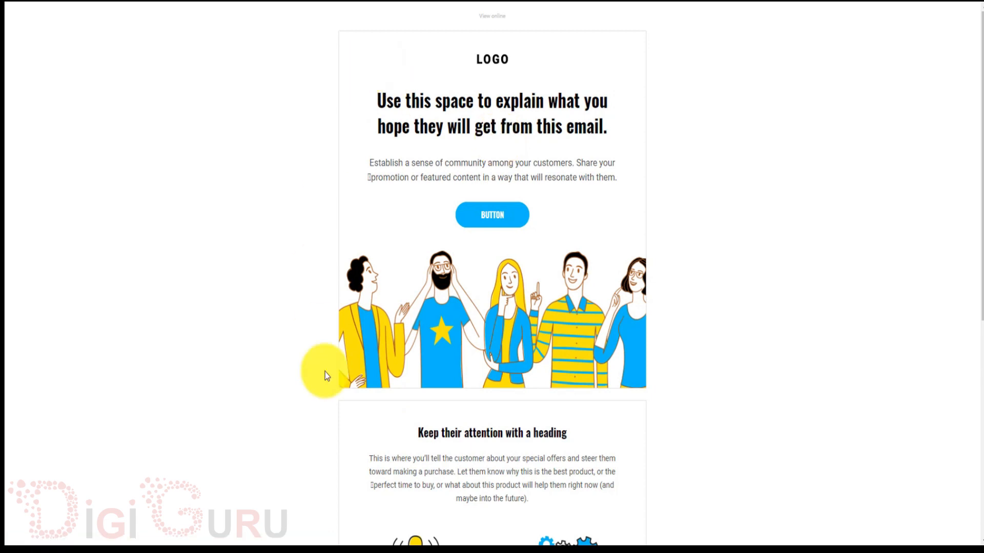
{"action": "scroll", "coordinate": [538, 363], "scroll_direction": "down", "scroll_amount": 7}
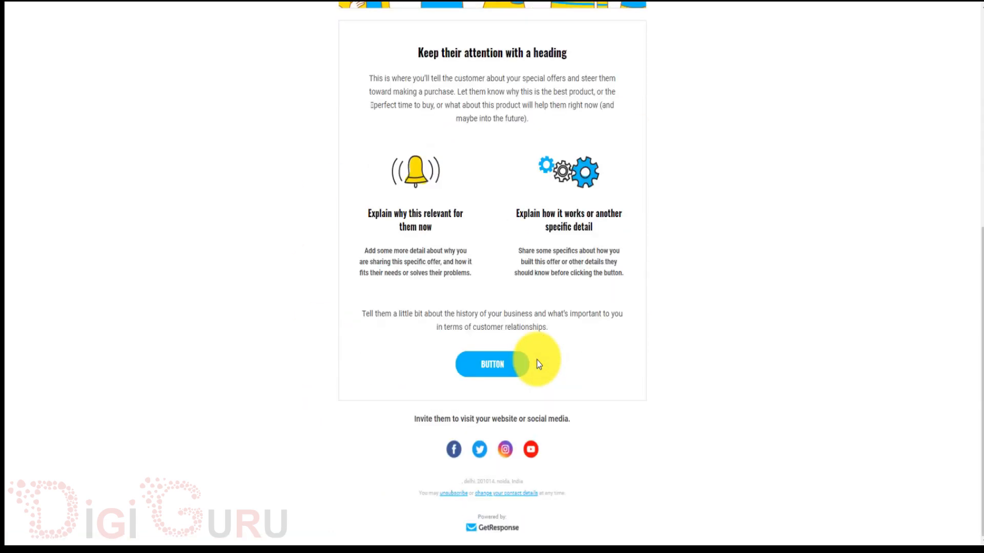
{"action": "scroll", "coordinate": [538, 363], "scroll_direction": "up", "scroll_amount": 7}
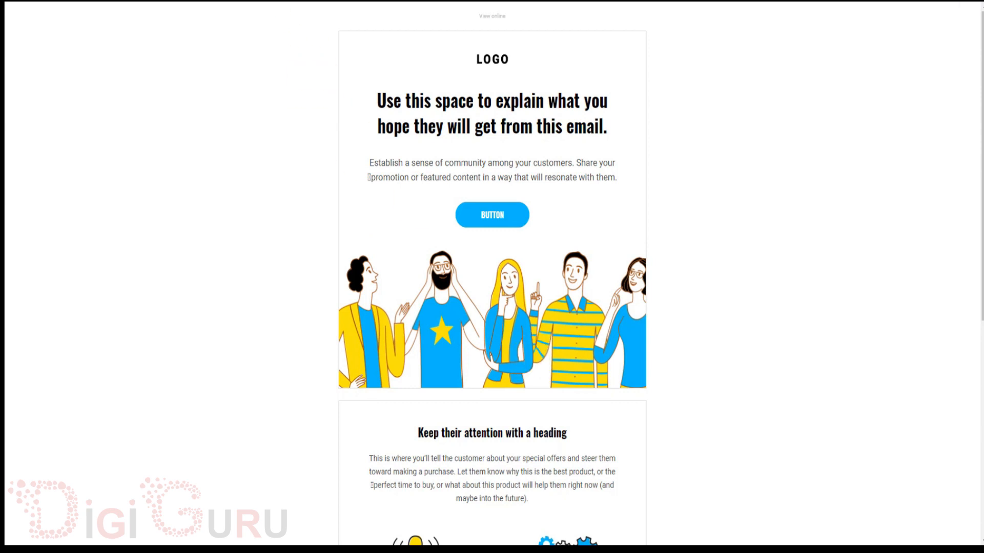
Return to the confirmation page and open the live message-opens tracking.
{"action": "left_click", "coordinate": [228, 1]}
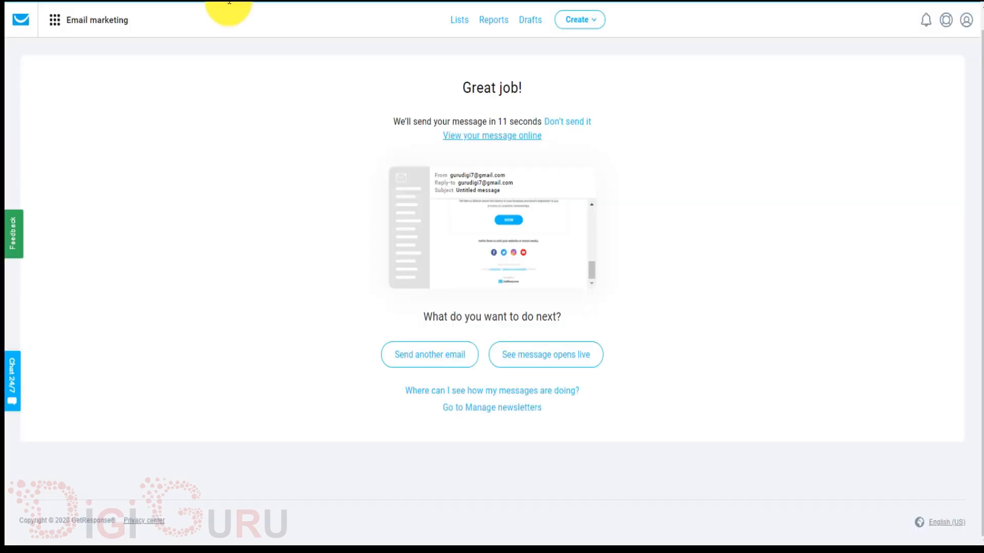
{"action": "left_click", "coordinate": [544, 350]}
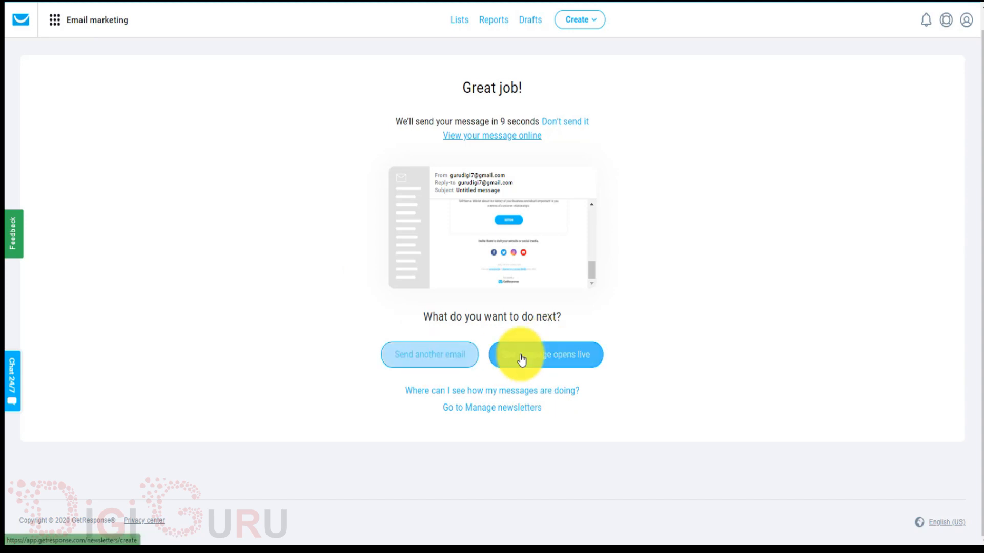
{"action": "left_click", "coordinate": [559, 362]}
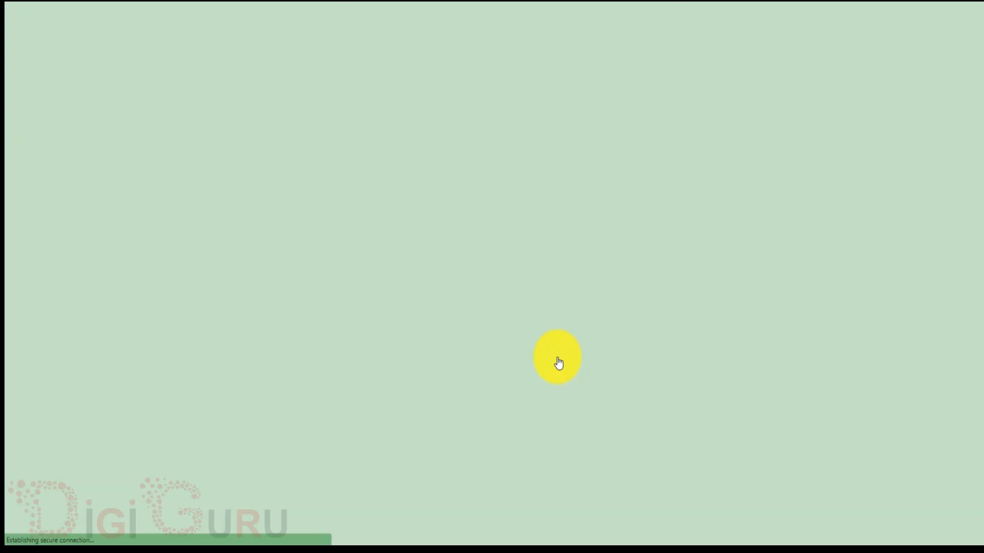
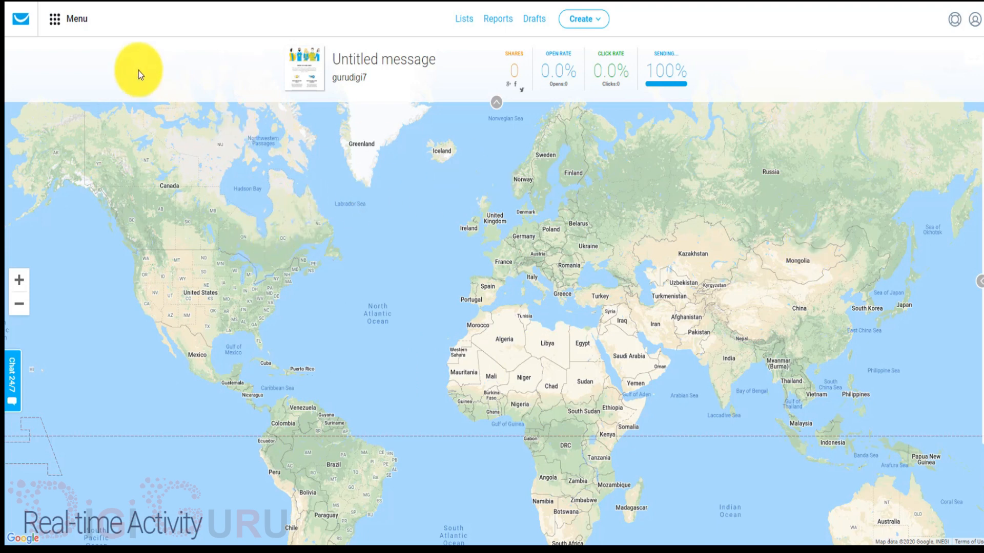
Leave the live message-opens map and go back to the GetResponse dashboard.
{"action": "left_click", "coordinate": [23, 23]}
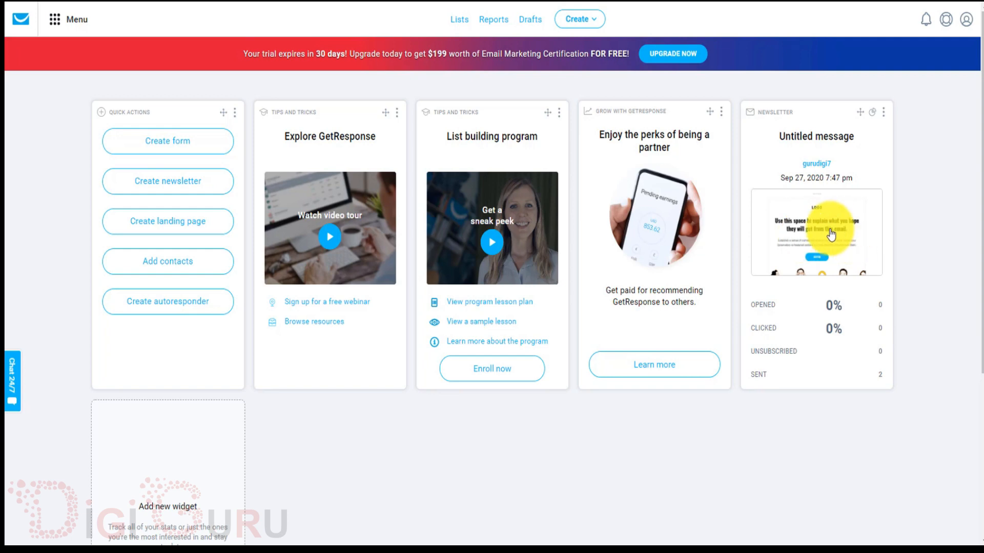
{"action": "left_click", "coordinate": [831, 234]}
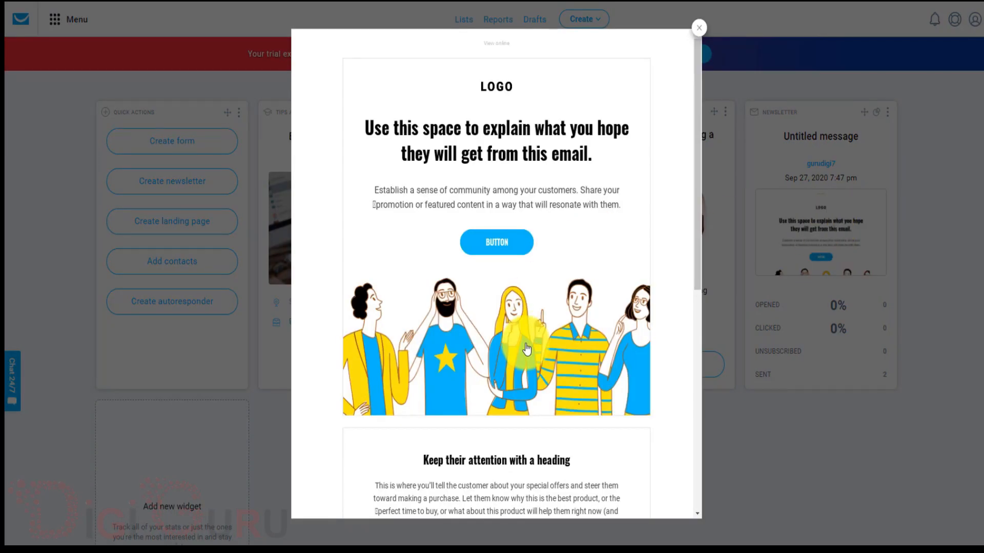
{"action": "scroll", "coordinate": [527, 348], "scroll_direction": "down", "scroll_amount": 8}
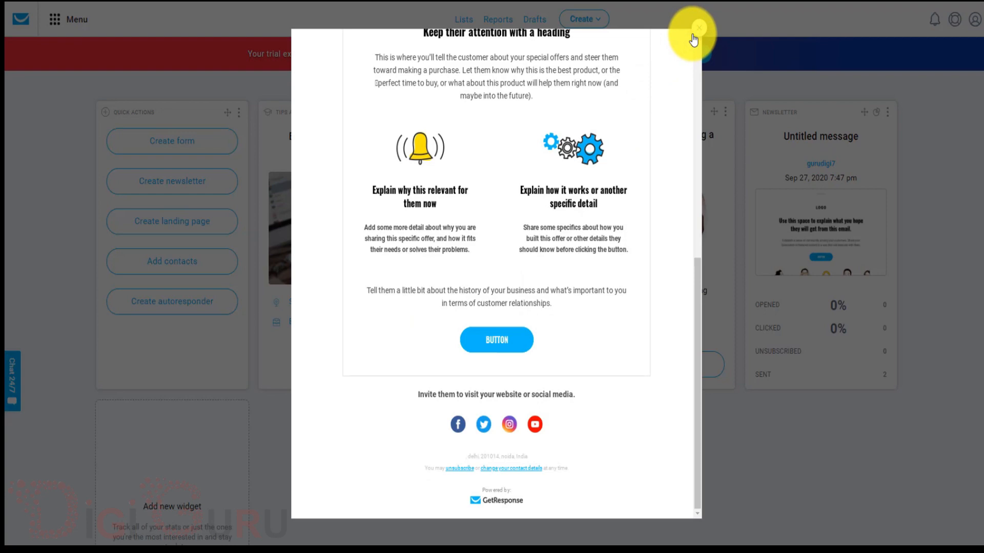
{"action": "left_click", "coordinate": [756, 279]}
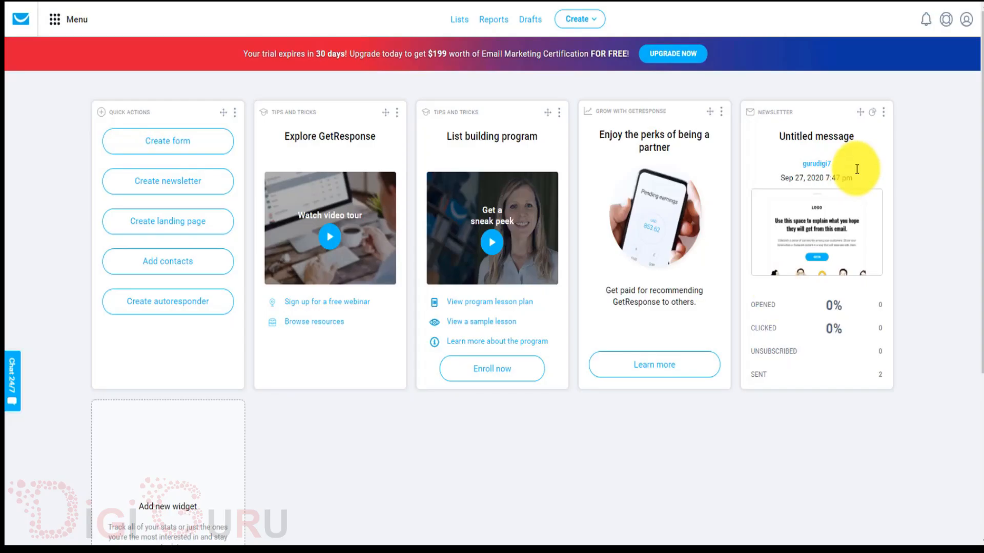
{"action": "left_click", "coordinate": [884, 114]}
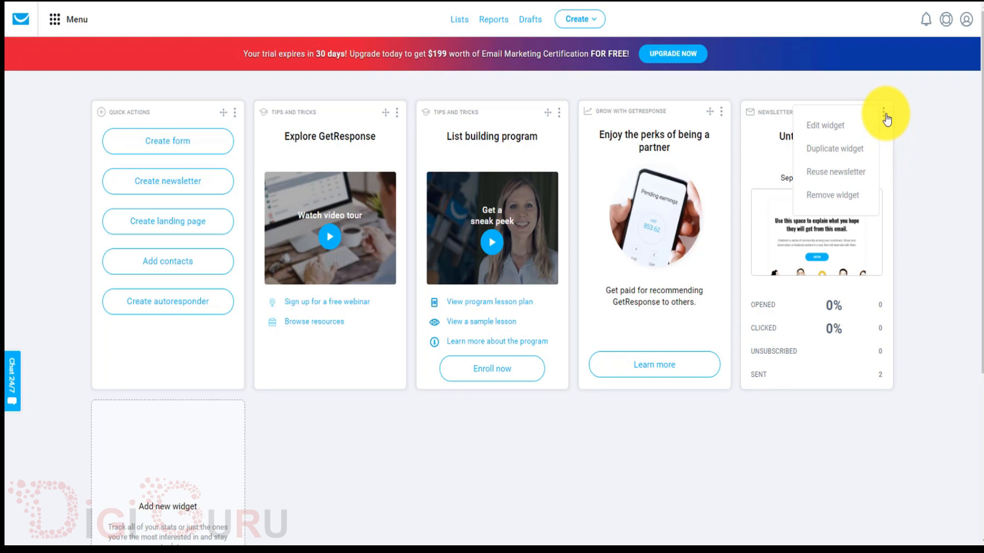
{"action": "left_click", "coordinate": [864, 119]}
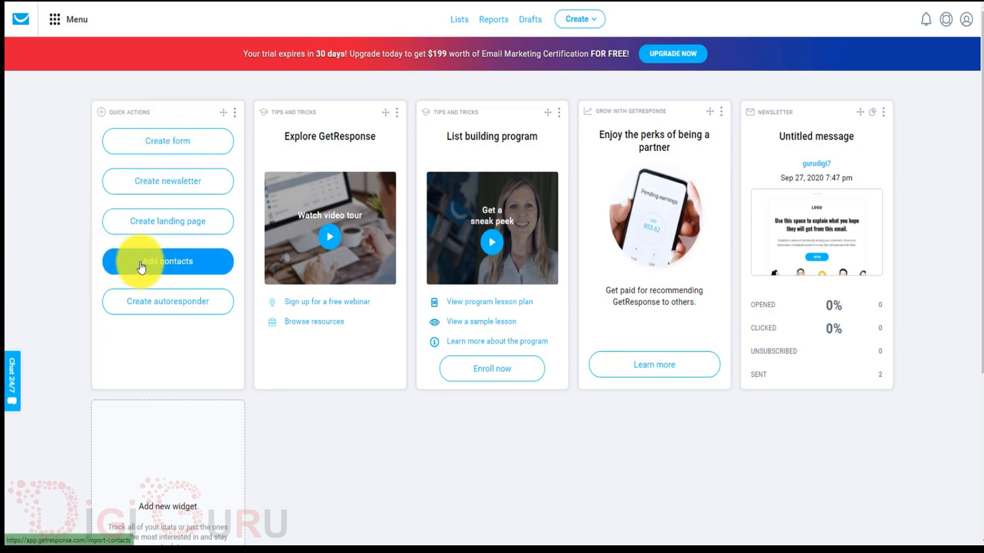
Reach the 'Expand your contact database' form through Lists › Add contacts.
{"action": "left_click", "coordinate": [173, 264]}
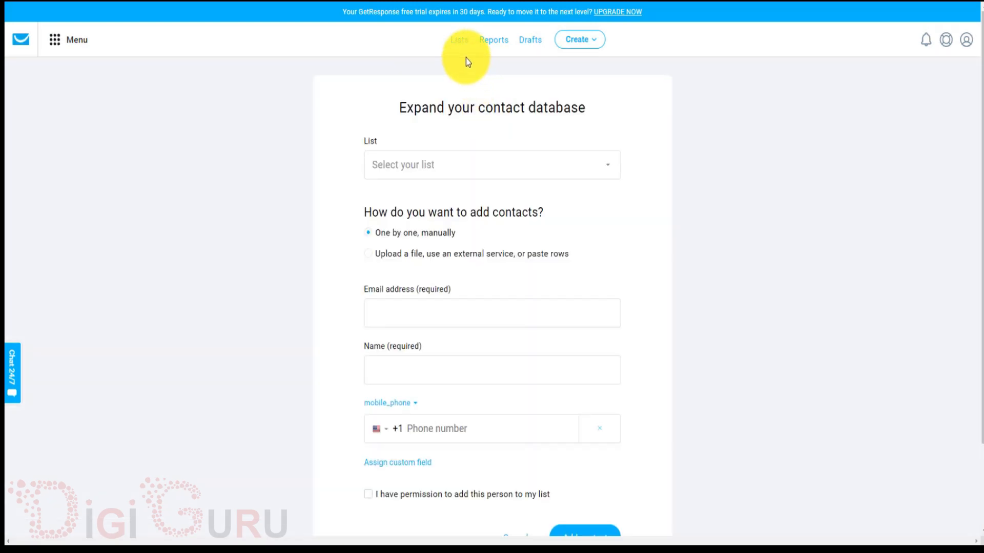
{"action": "left_click", "coordinate": [13, 38]}
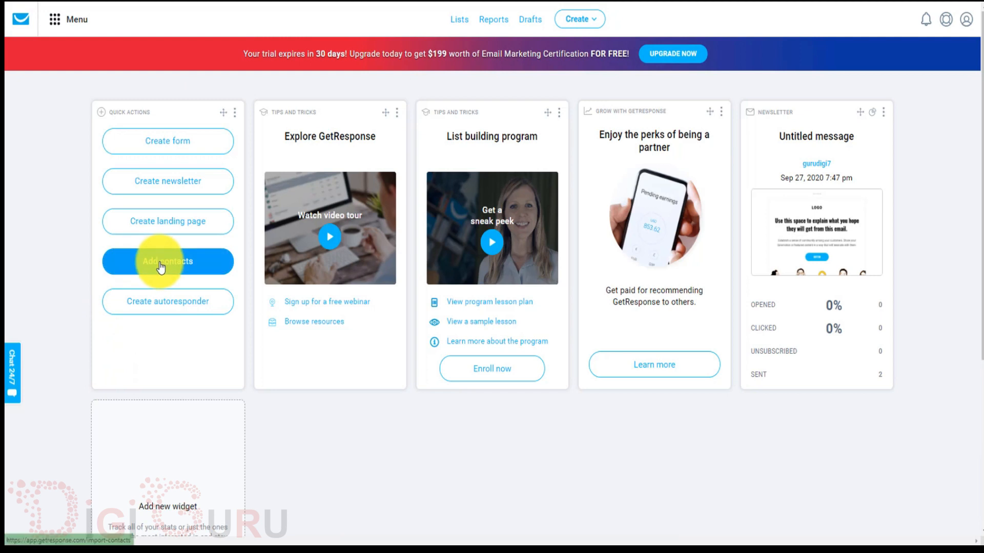
{"action": "left_click", "coordinate": [459, 21]}
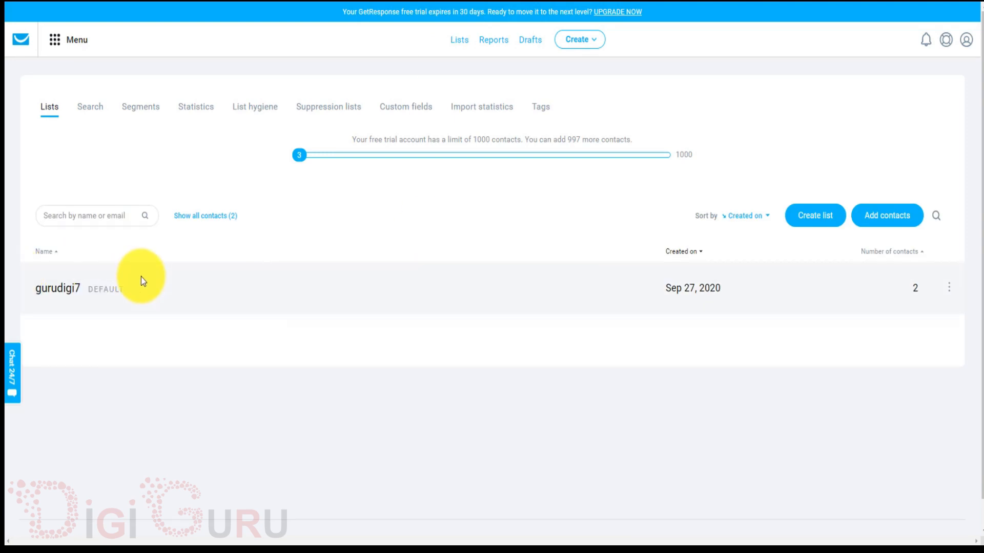
{"action": "left_click", "coordinate": [882, 217]}
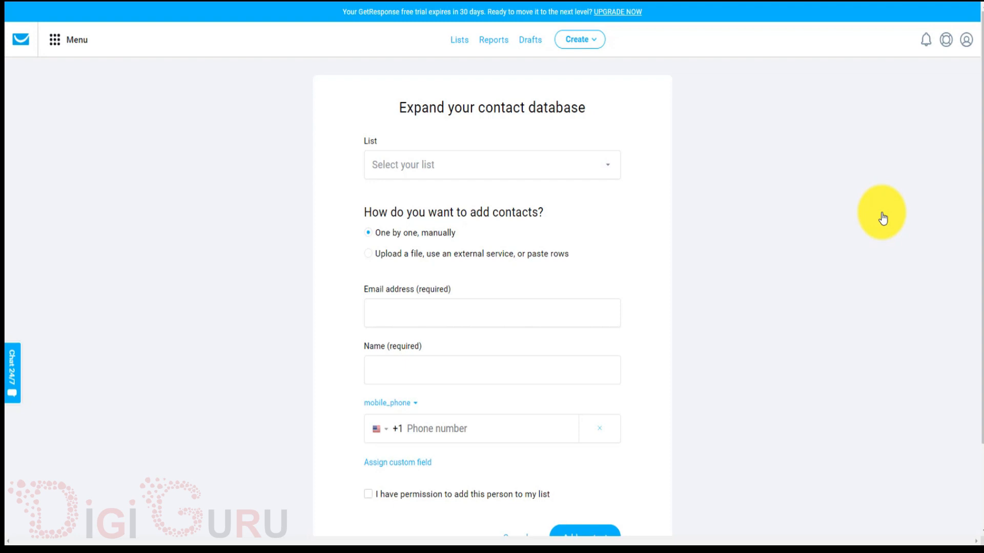
{"action": "scroll", "coordinate": [670, 153], "scroll_direction": "down", "scroll_amount": 1}
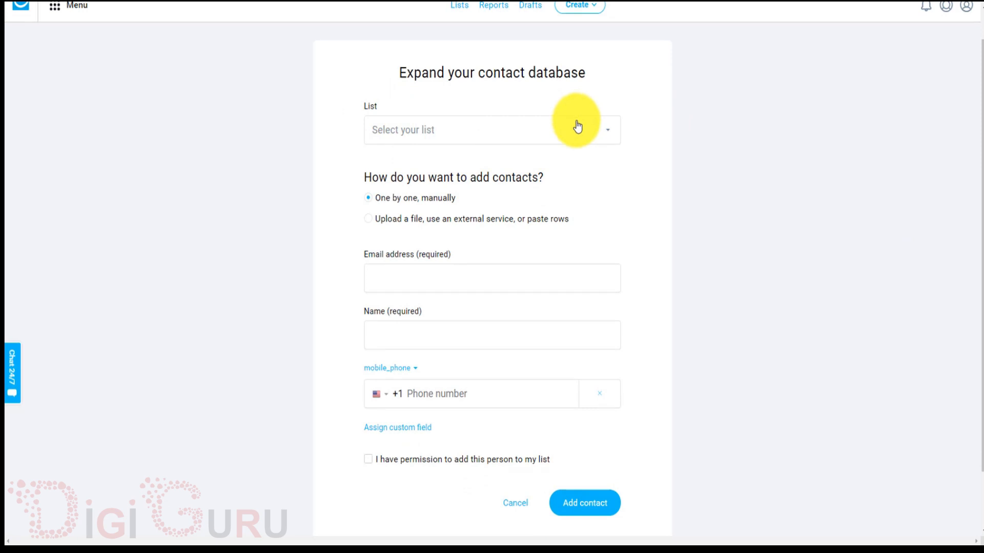
Target the gurudigi7 list and keep the One by one, manually adding method.
{"action": "left_click", "coordinate": [592, 142]}
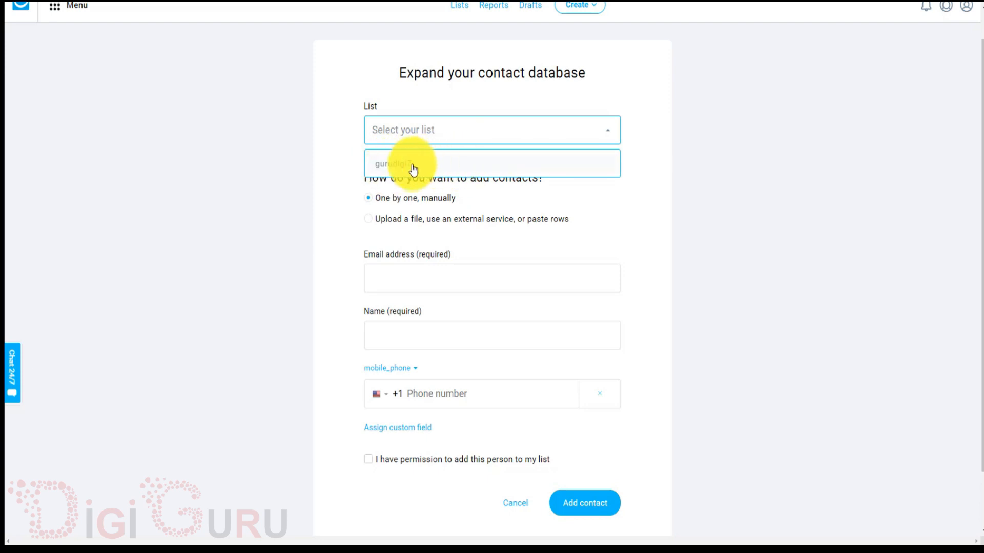
{"action": "left_click", "coordinate": [443, 169]}
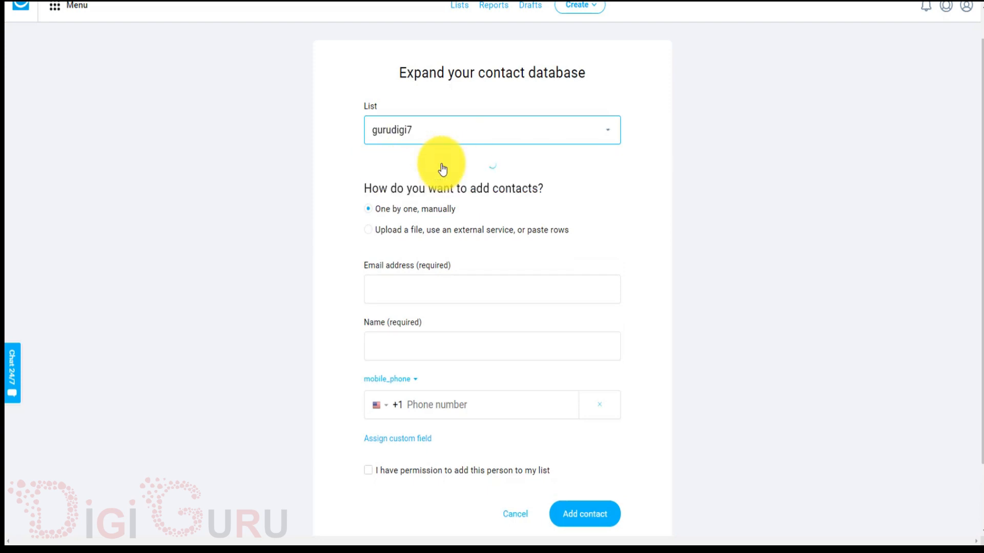
{"action": "scroll", "coordinate": [559, 190], "scroll_direction": "down", "scroll_amount": 1}
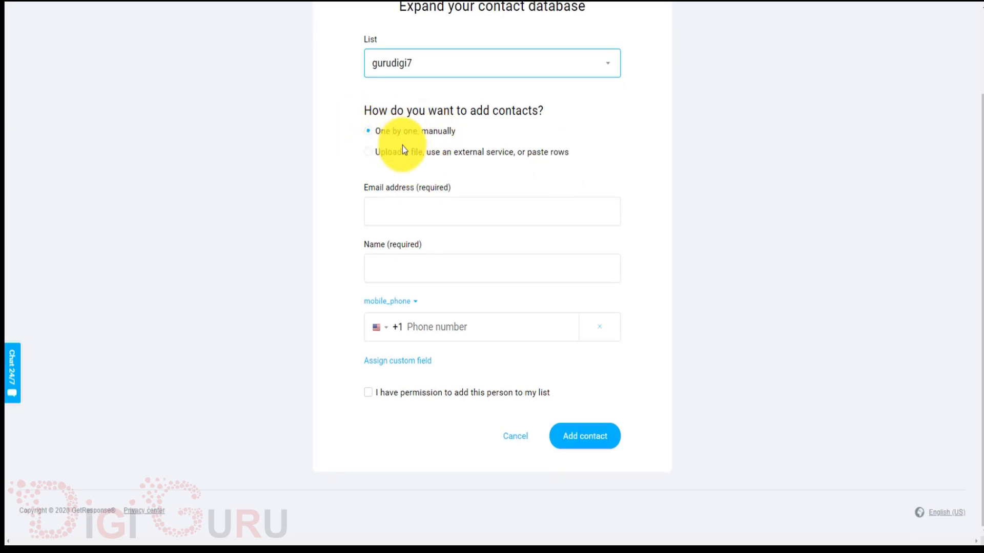
{"action": "left_click", "coordinate": [370, 154]}
{"action": "left_click", "coordinate": [370, 154]}
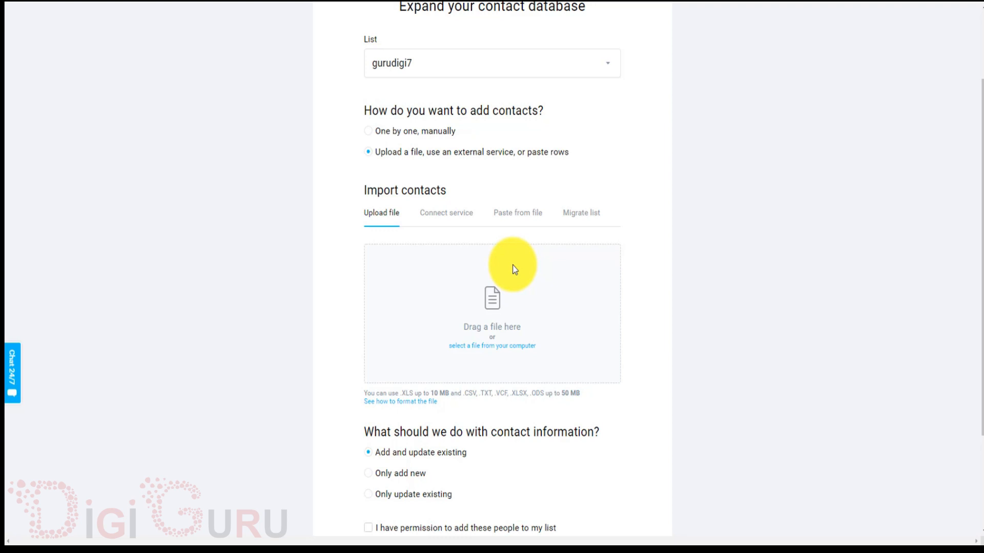
{"action": "left_click", "coordinate": [368, 131]}
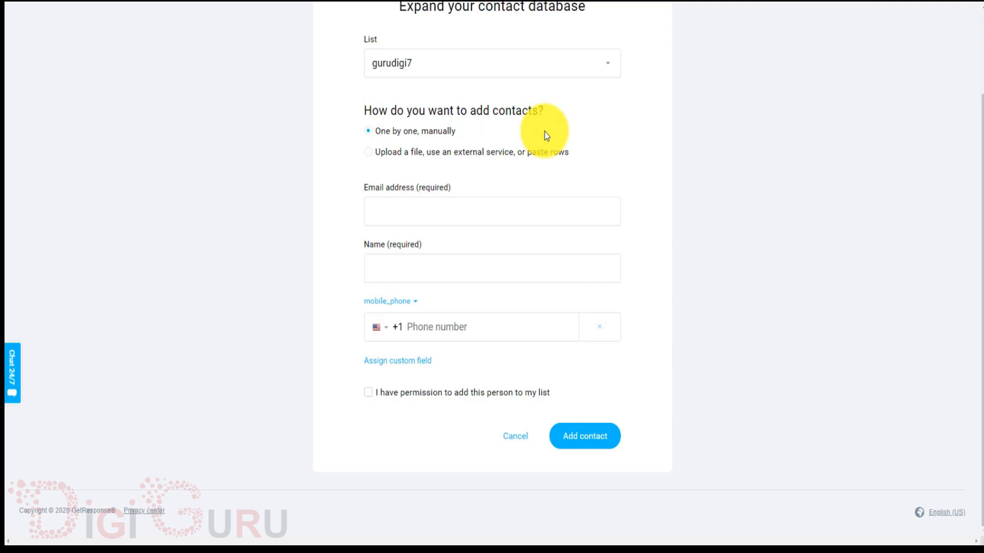
Enter the new contact's e-mail address and full name.
{"action": "left_click", "coordinate": [434, 213]}
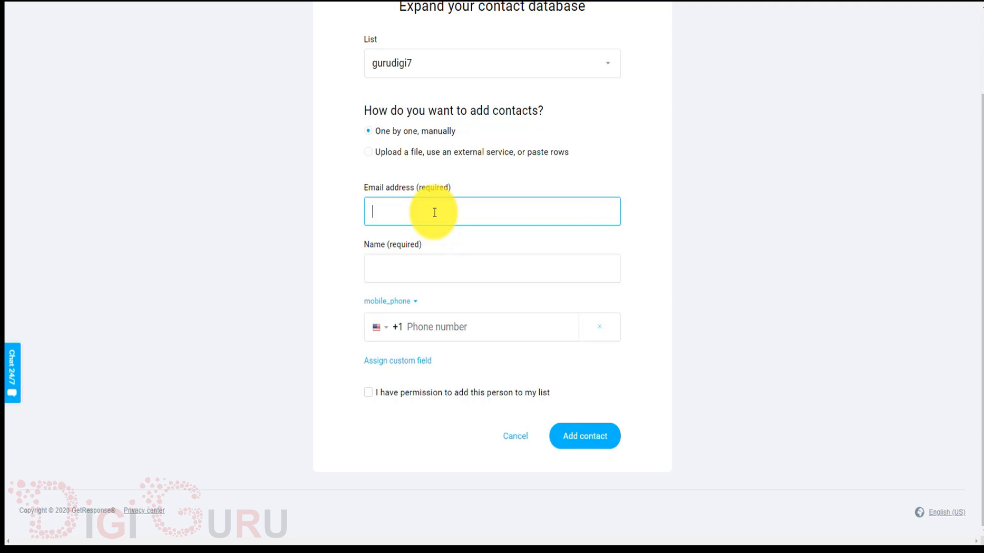
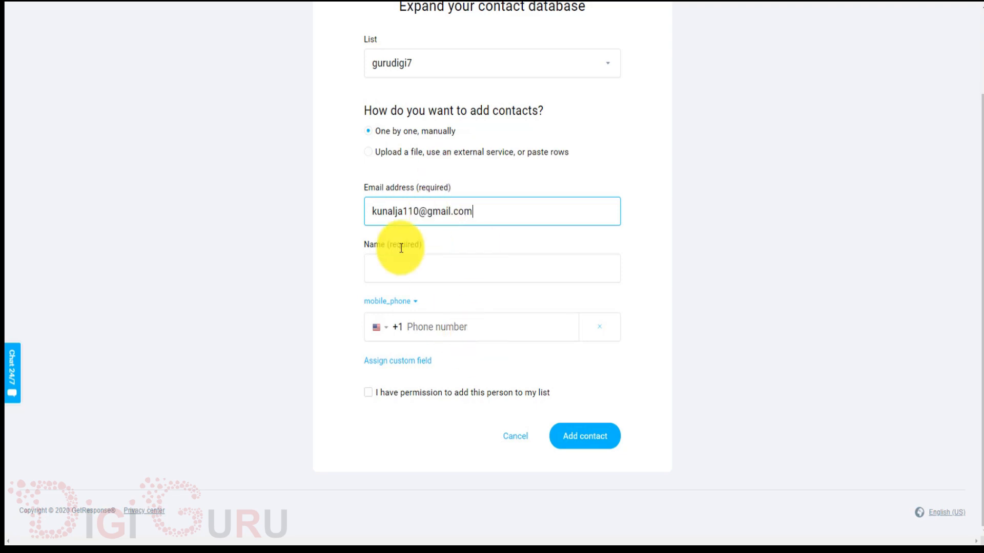
{"action": "left_click", "coordinate": [462, 278]}
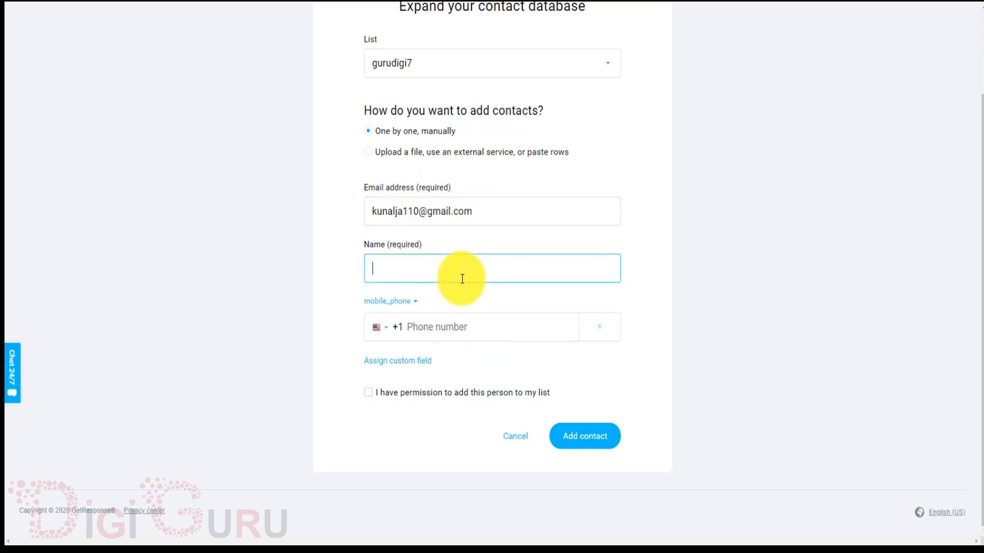
{"action": "left_click", "coordinate": [462, 279]}
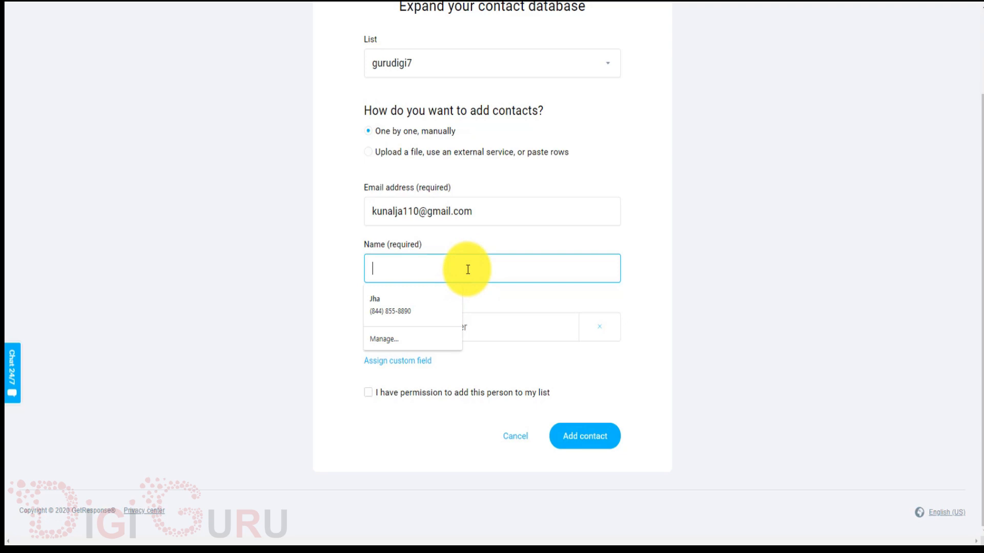
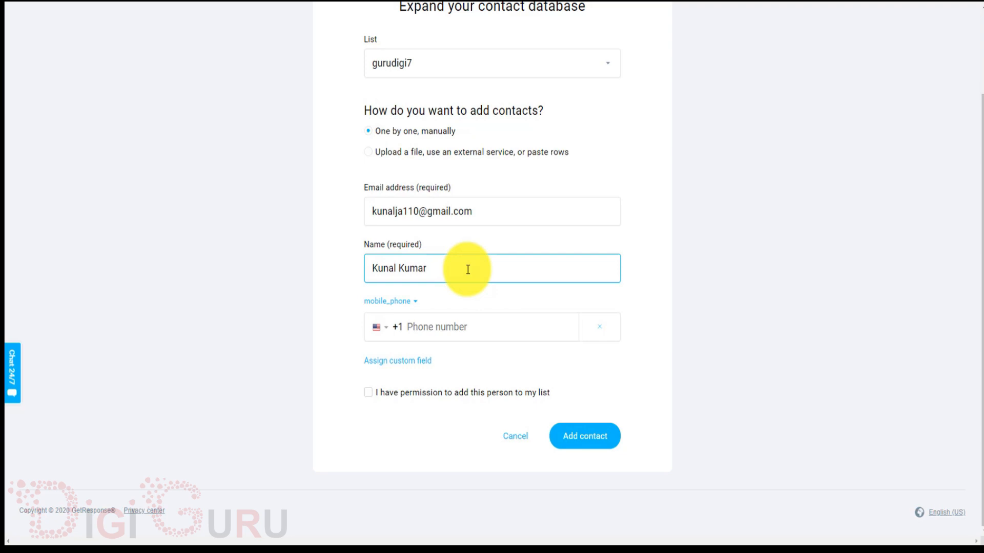
Remove the mobile_phone field, add the contact to gurudigi7, and open the Lists page.
{"action": "left_click", "coordinate": [416, 307]}
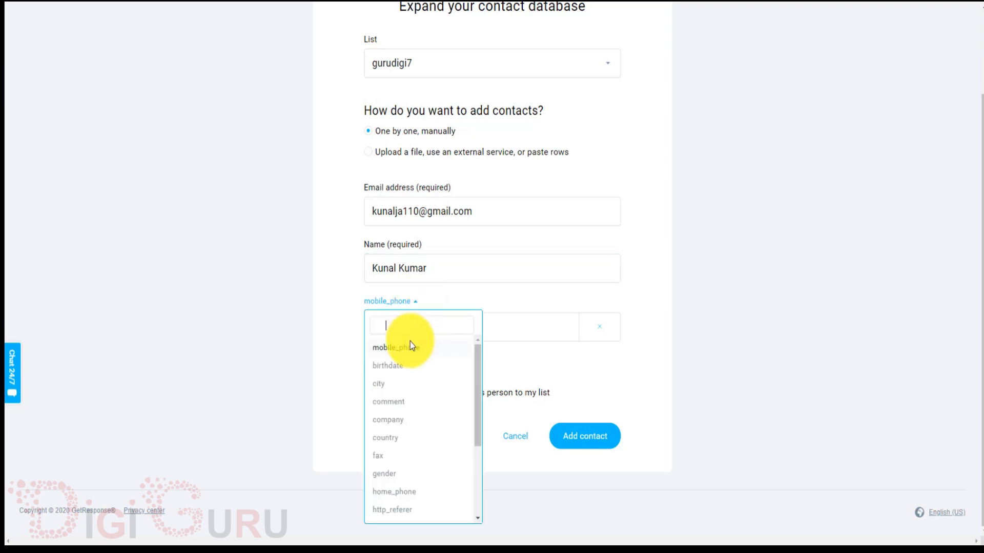
{"action": "scroll", "coordinate": [402, 458], "scroll_direction": "down", "scroll_amount": 2}
{"action": "scroll", "coordinate": [403, 457], "scroll_direction": "down", "scroll_amount": 3}
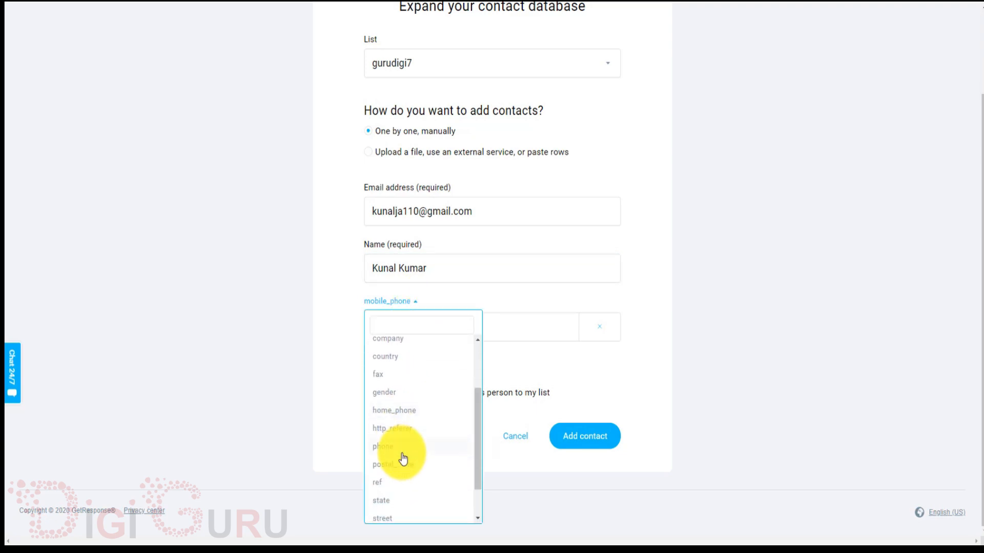
{"action": "scroll", "coordinate": [403, 457], "scroll_direction": "up", "scroll_amount": 1}
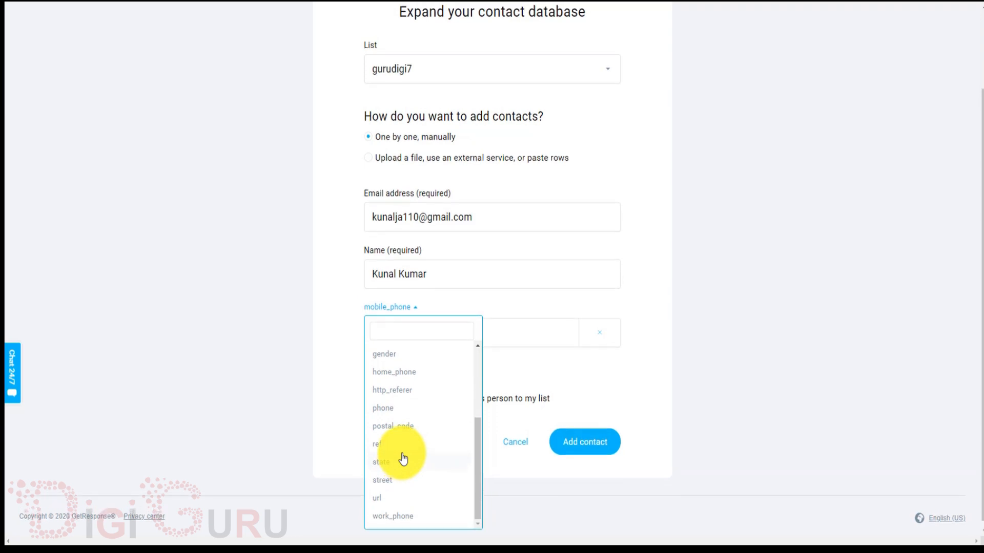
{"action": "left_click", "coordinate": [331, 432]}
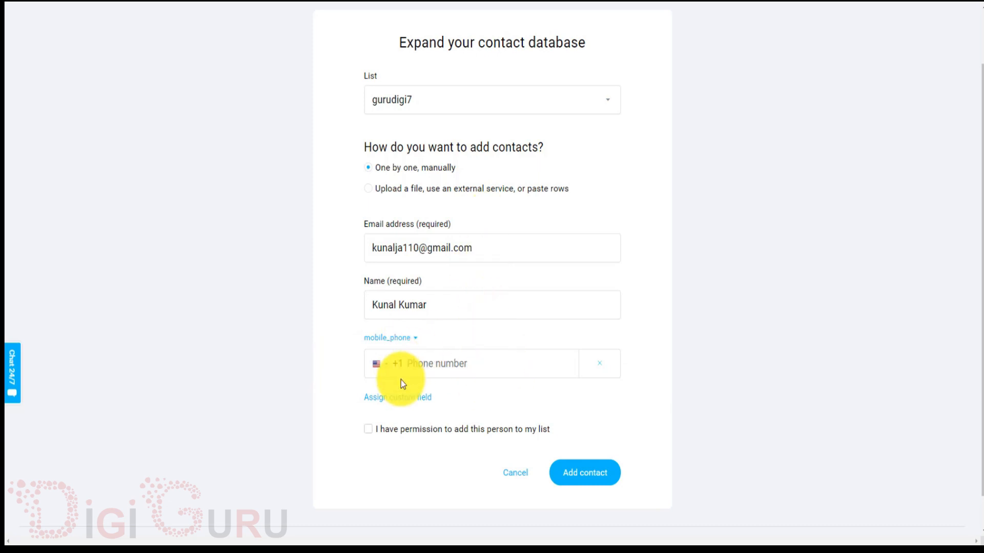
{"action": "left_click", "coordinate": [603, 369]}
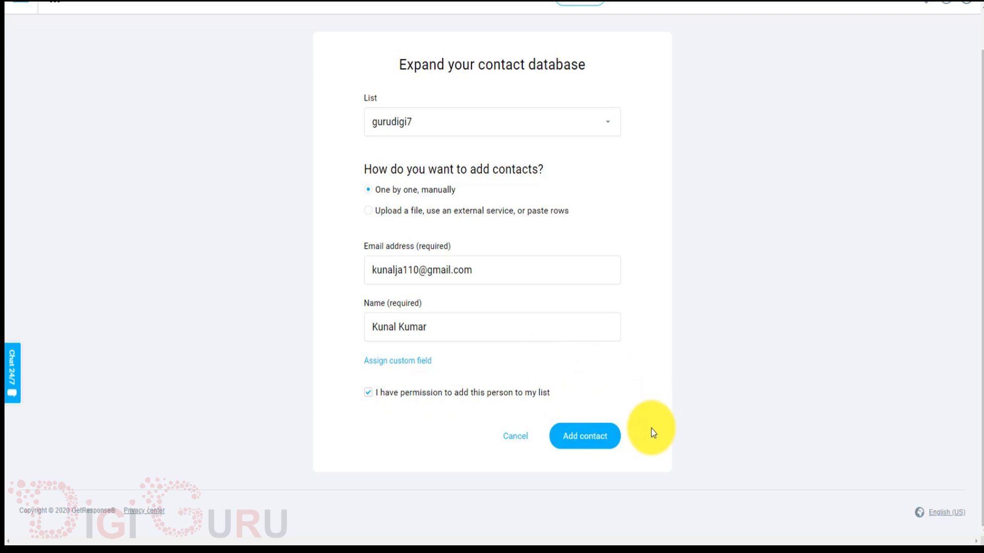
{"action": "left_click", "coordinate": [595, 448]}
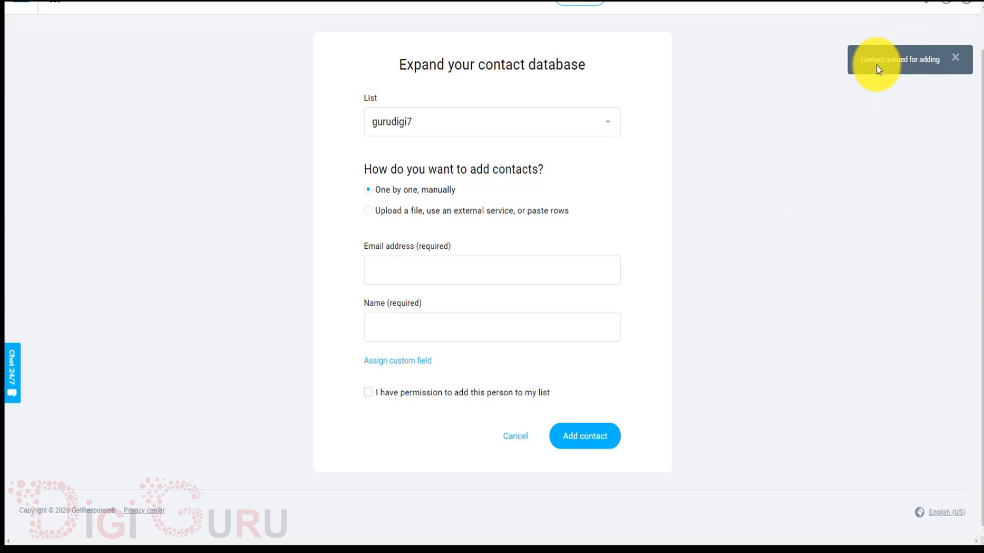
{"action": "scroll", "coordinate": [743, 166], "scroll_direction": "up", "scroll_amount": 1}
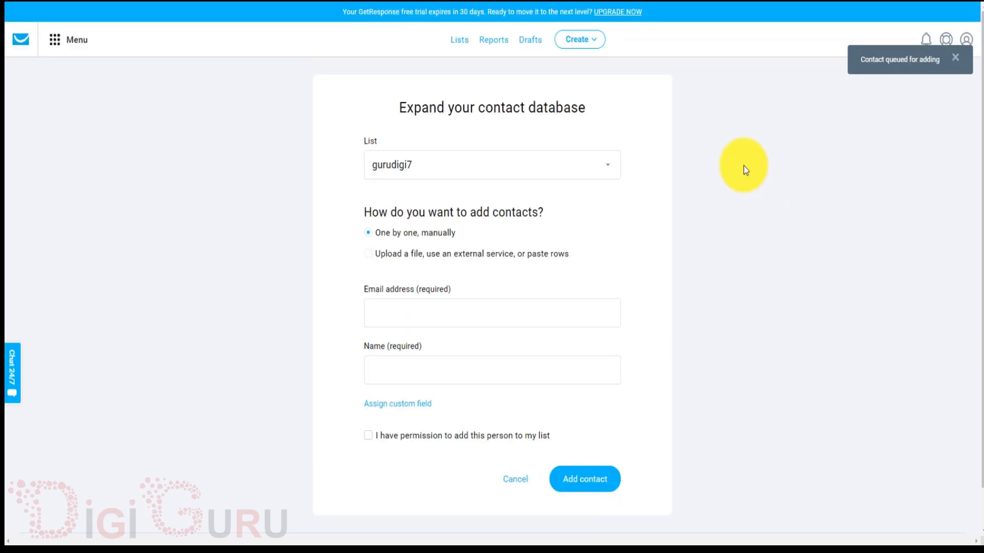
{"action": "left_click", "coordinate": [460, 41]}
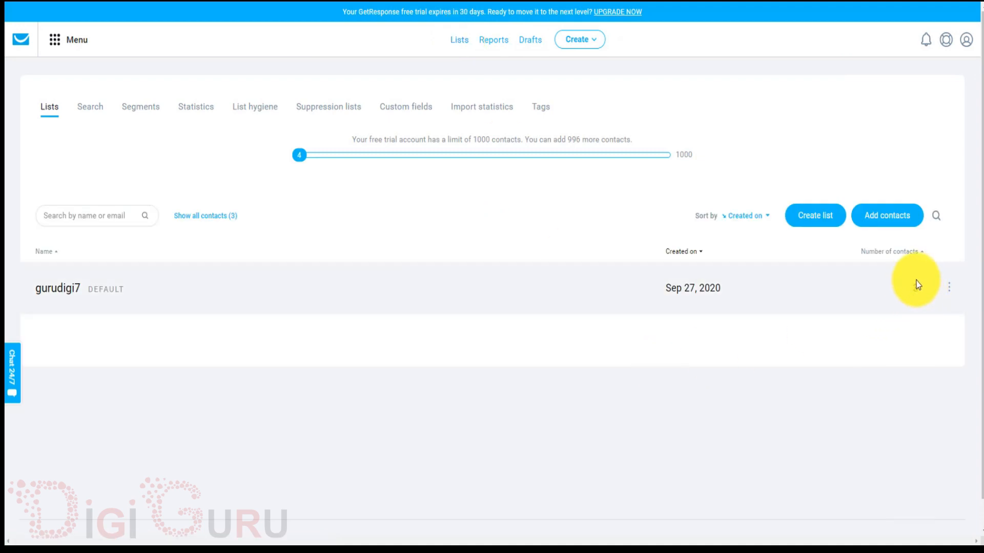
Check the new contact among gurudigi7's three contacts, then go back to the dashboard.
{"action": "left_click", "coordinate": [57, 290]}
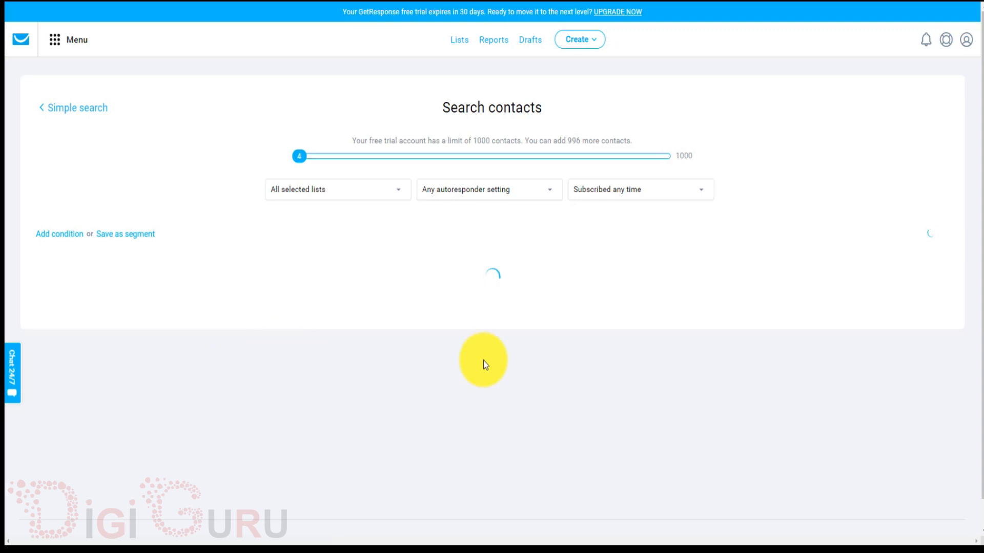
{"action": "scroll", "coordinate": [483, 361], "scroll_direction": "down", "scroll_amount": 1}
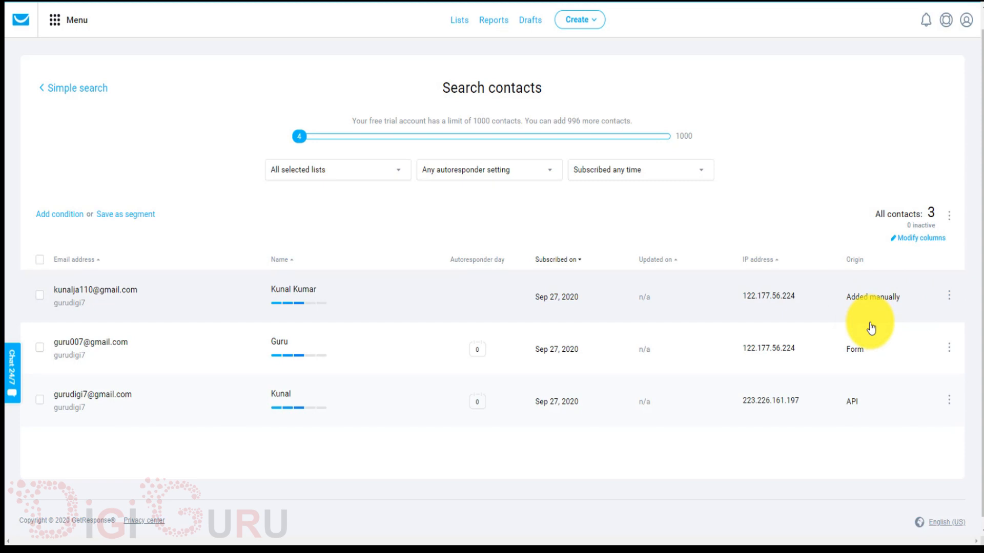
{"action": "left_click", "coordinate": [21, 20]}
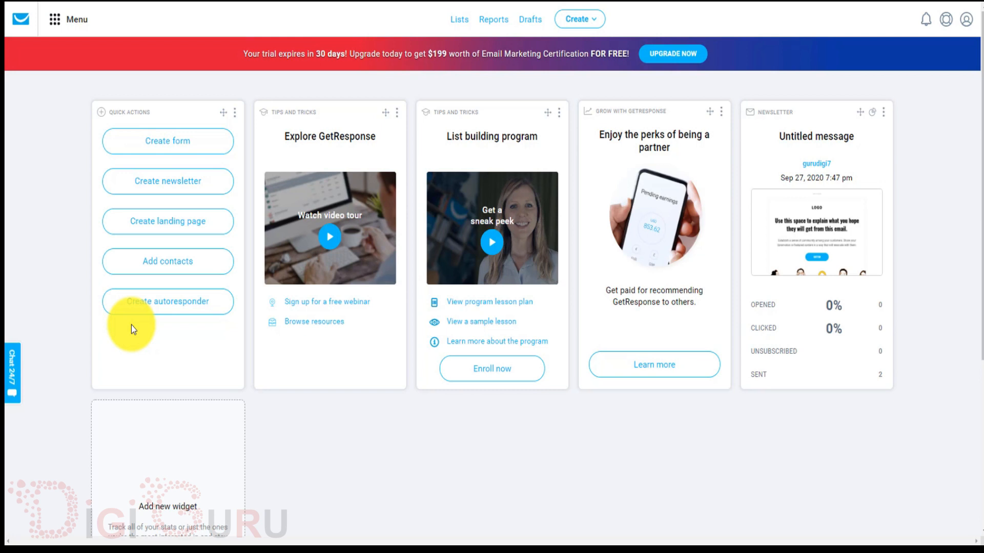
Use Quick actions › Create autoresponder to open a new untitled gurudigi7 autoresponder.
{"action": "left_click", "coordinate": [126, 300]}
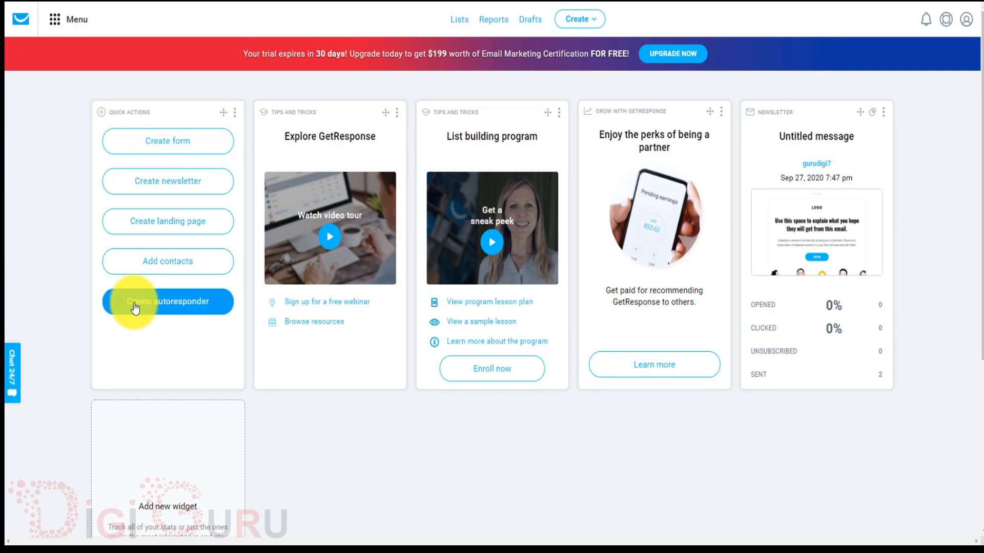
{"action": "left_click", "coordinate": [161, 304]}
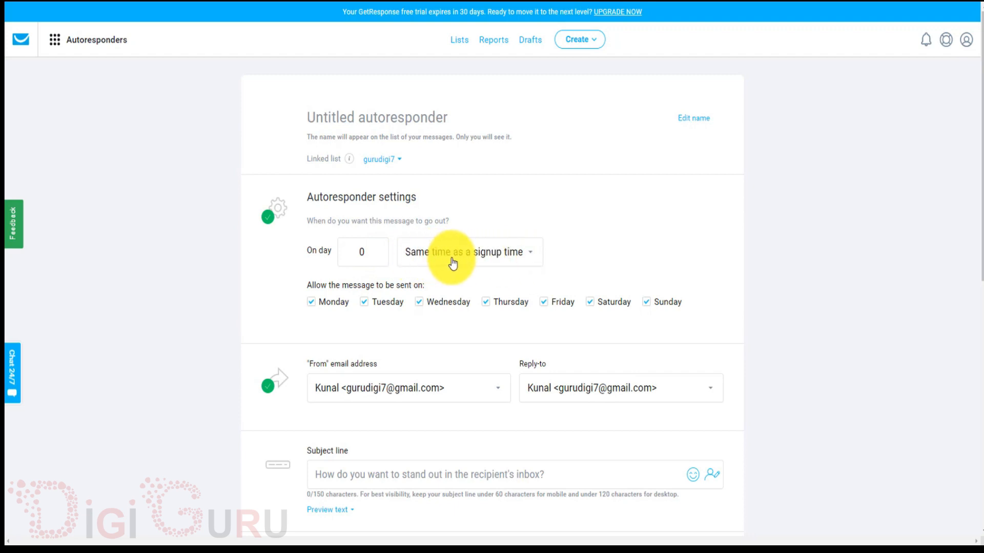
Keep sending on day 0 at signup time, with Monday through Sunday all allowed.
{"action": "left_click", "coordinate": [502, 261]}
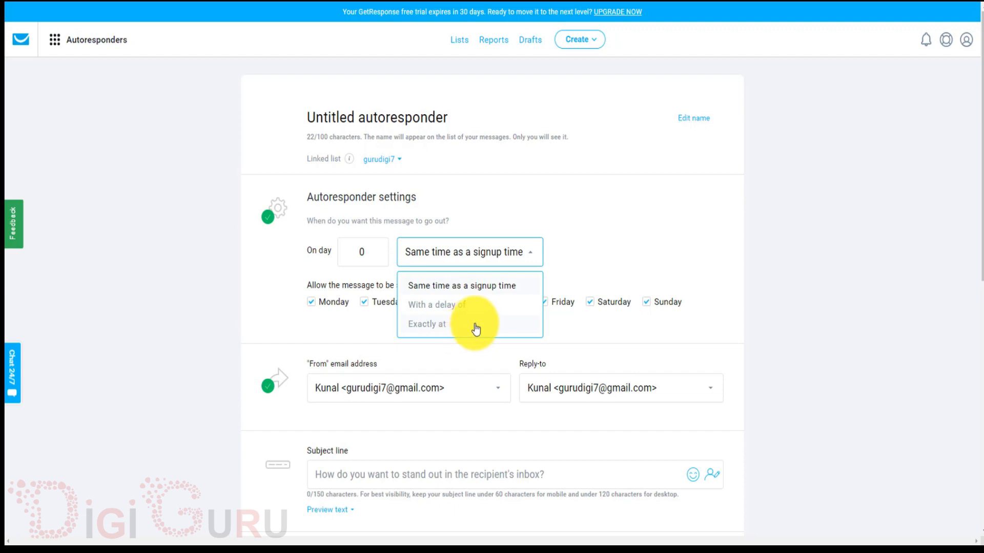
{"action": "left_click", "coordinate": [489, 289]}
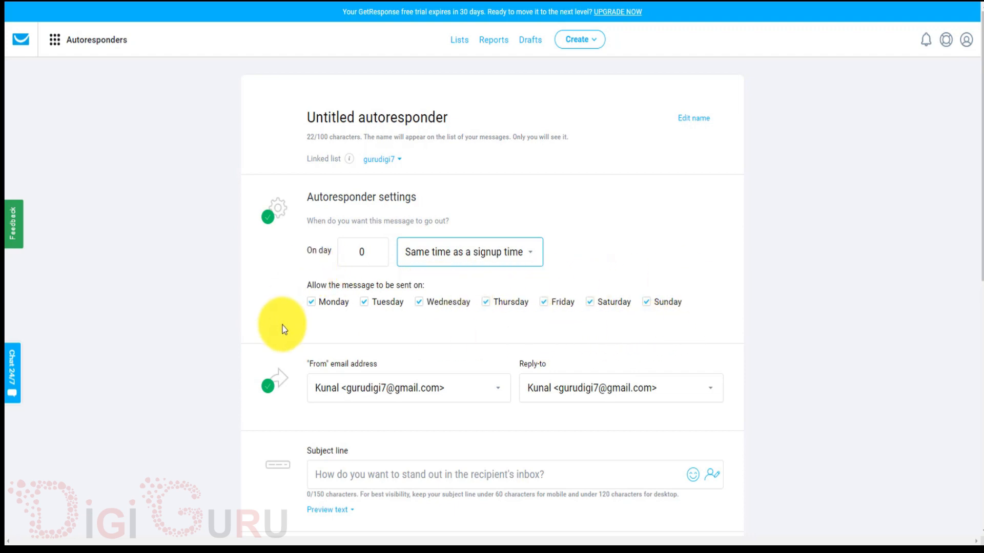
{"action": "left_click", "coordinate": [313, 306]}
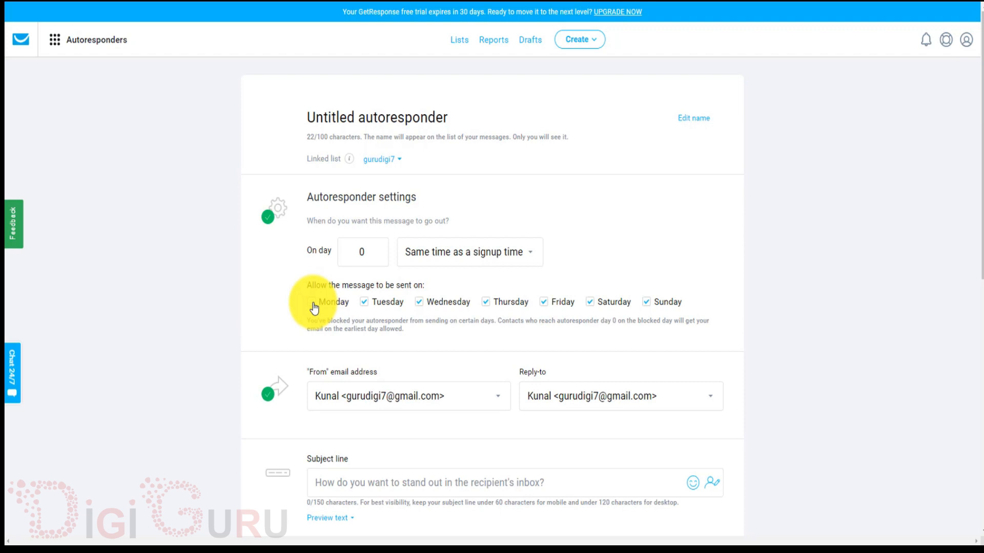
{"action": "left_click", "coordinate": [313, 305]}
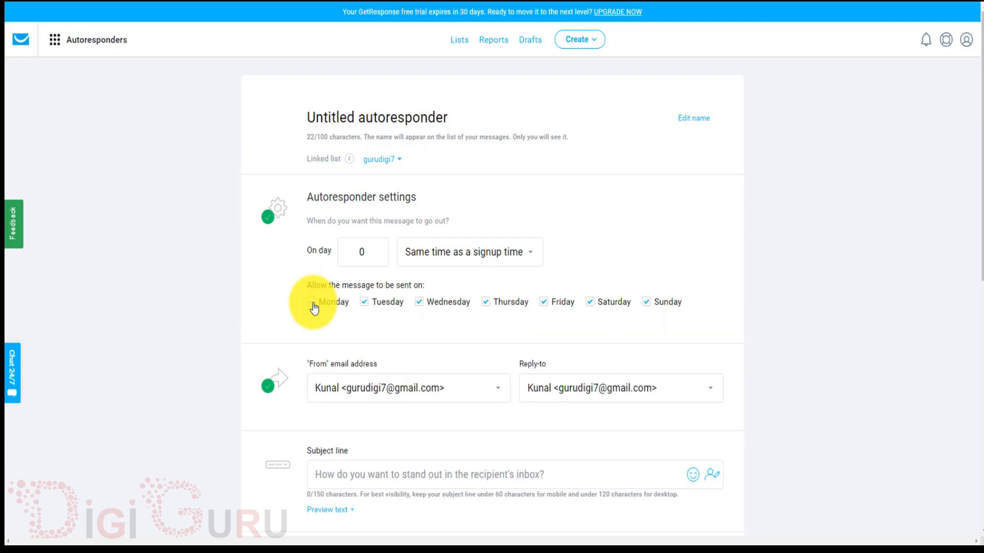
{"action": "scroll", "coordinate": [438, 322], "scroll_direction": "down", "scroll_amount": 3}
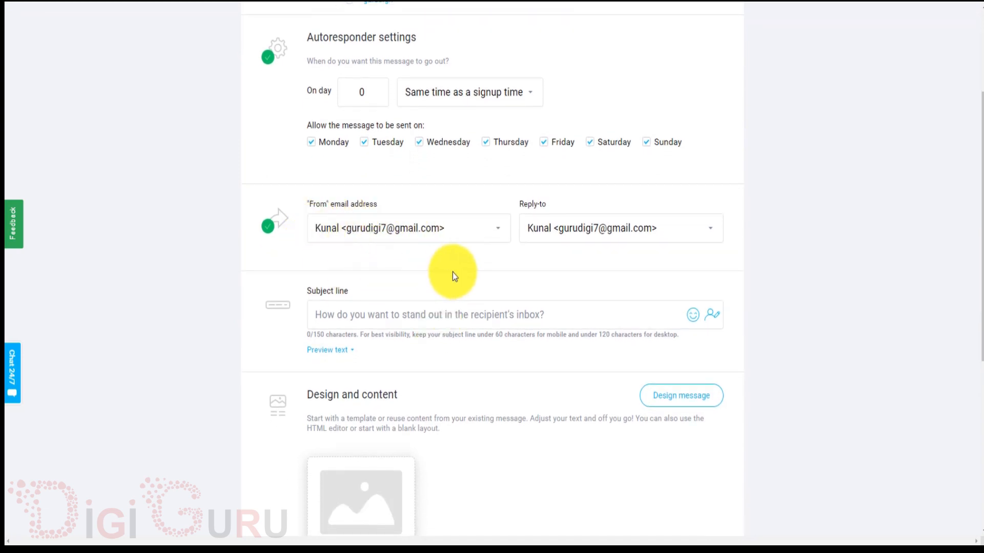
{"action": "left_click", "coordinate": [501, 238]}
{"action": "left_click", "coordinate": [502, 238]}
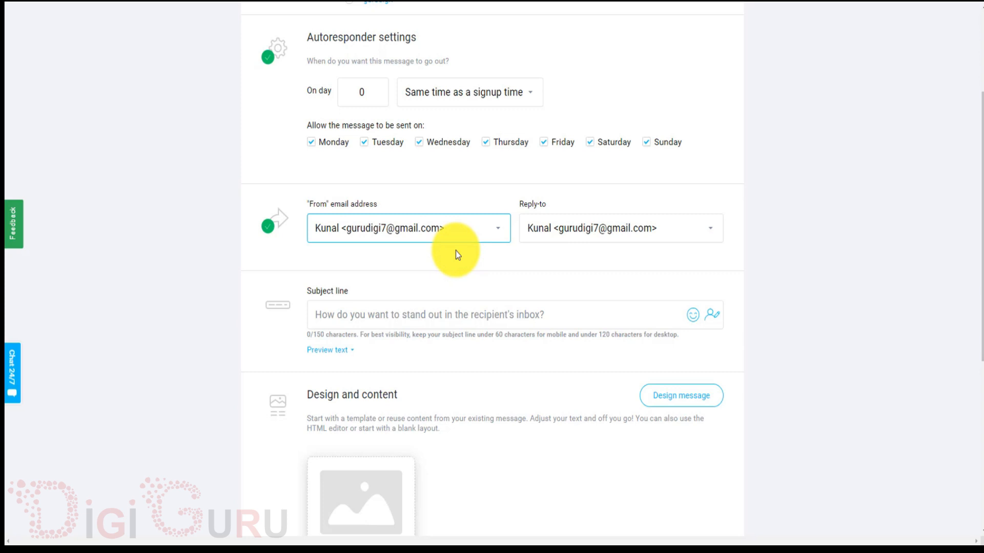
{"action": "scroll", "coordinate": [527, 259], "scroll_direction": "down", "scroll_amount": 1}
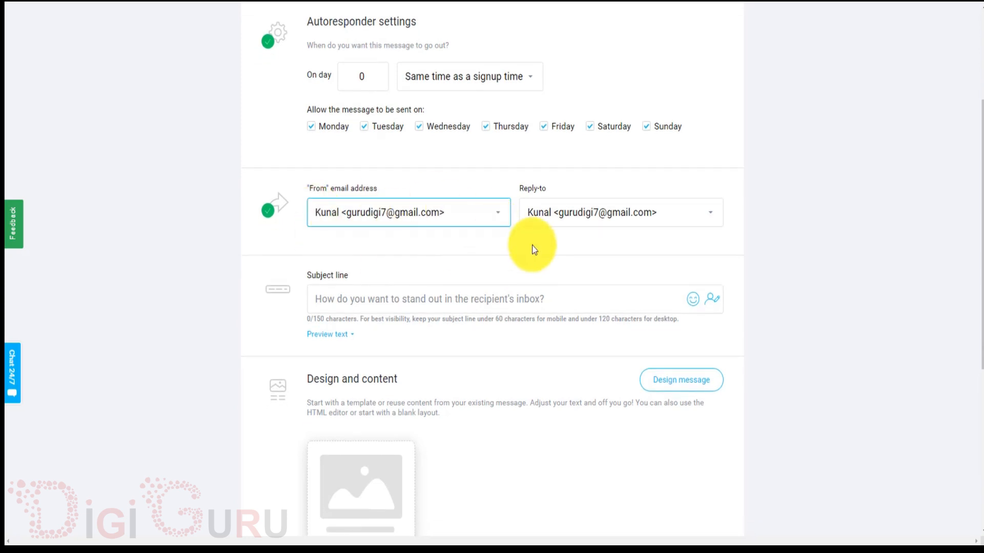
{"action": "scroll", "coordinate": [532, 246], "scroll_direction": "down", "scroll_amount": 1}
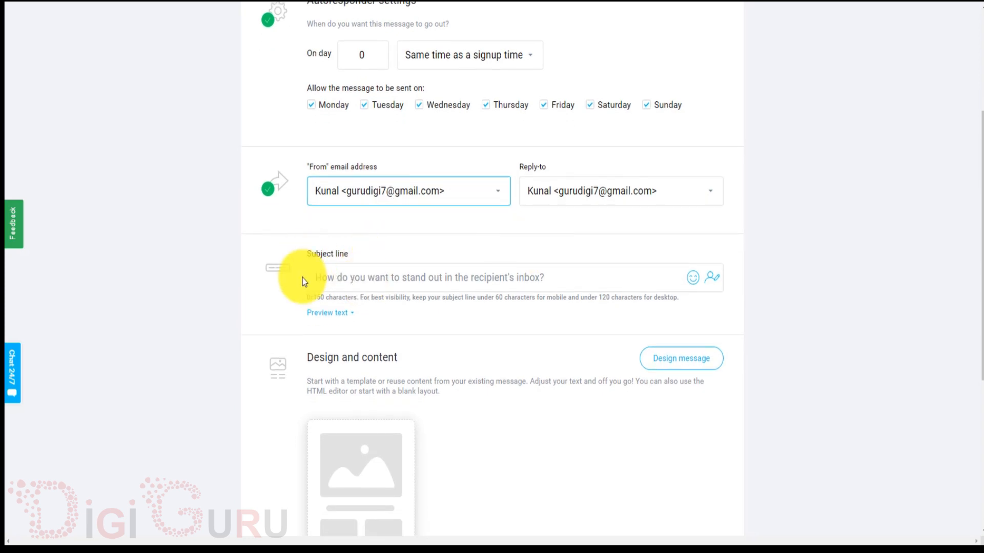
Draft the subject 'Welcome [[firstname]] To the wordld of Digital MArketing'.
{"action": "left_click", "coordinate": [382, 276]}
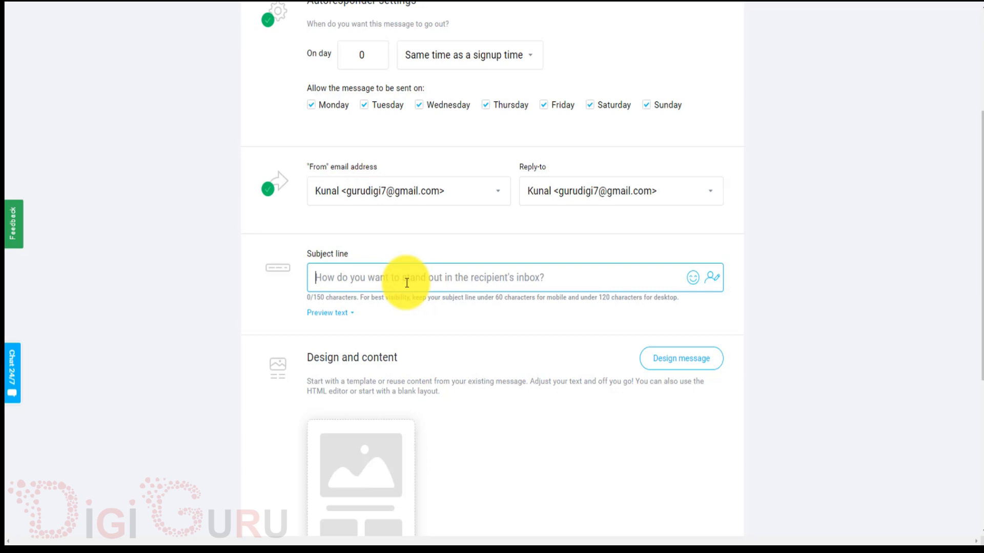
{"action": "type", "text": "Welcome"}
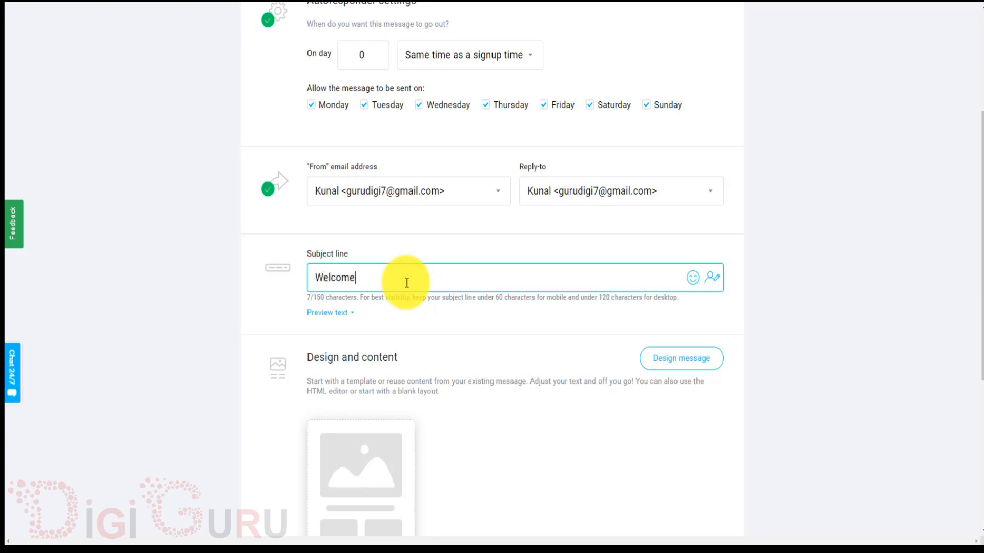
{"action": "left_click", "coordinate": [708, 283]}
{"action": "scroll", "coordinate": [742, 407], "scroll_direction": "down", "scroll_amount": 3}
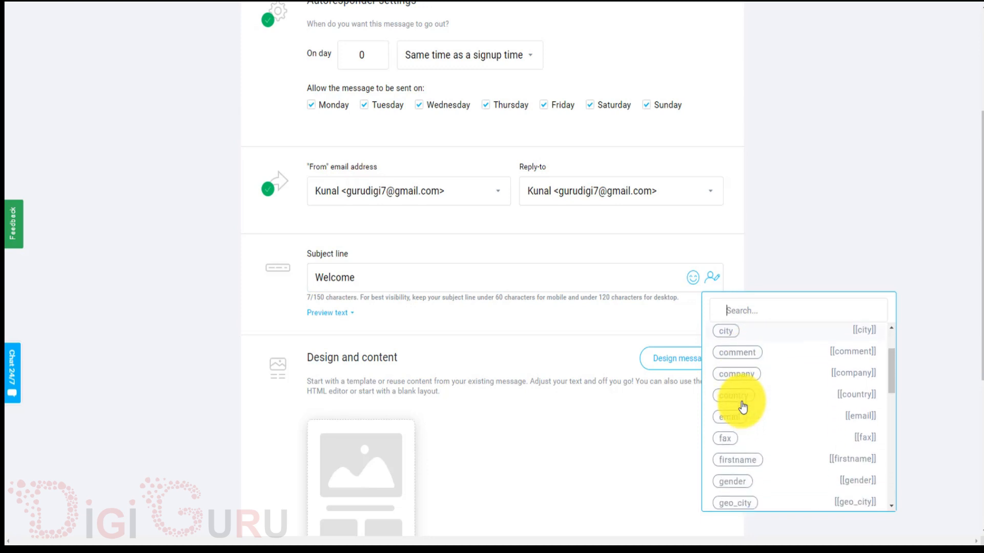
{"action": "left_click", "coordinate": [744, 414]}
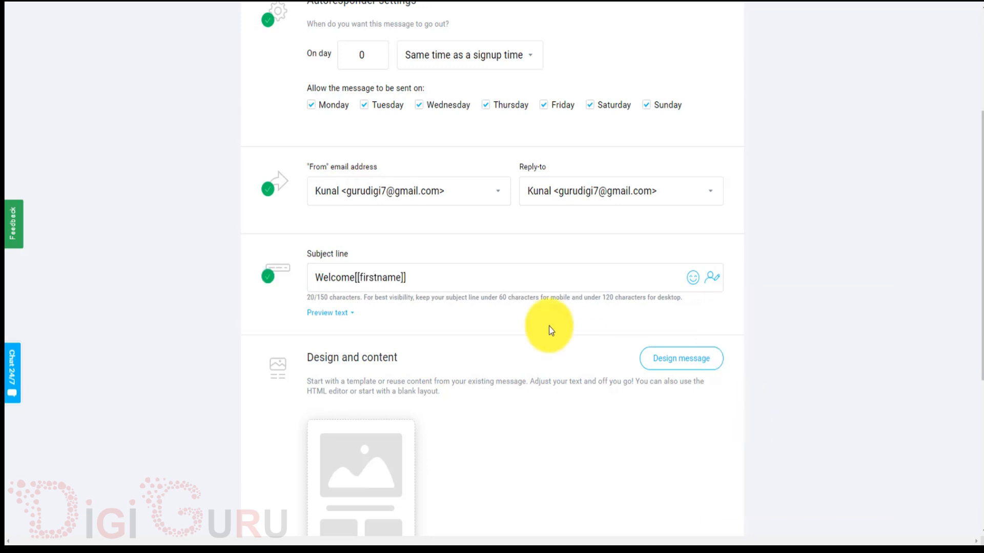
{"action": "left_click", "coordinate": [506, 273]}
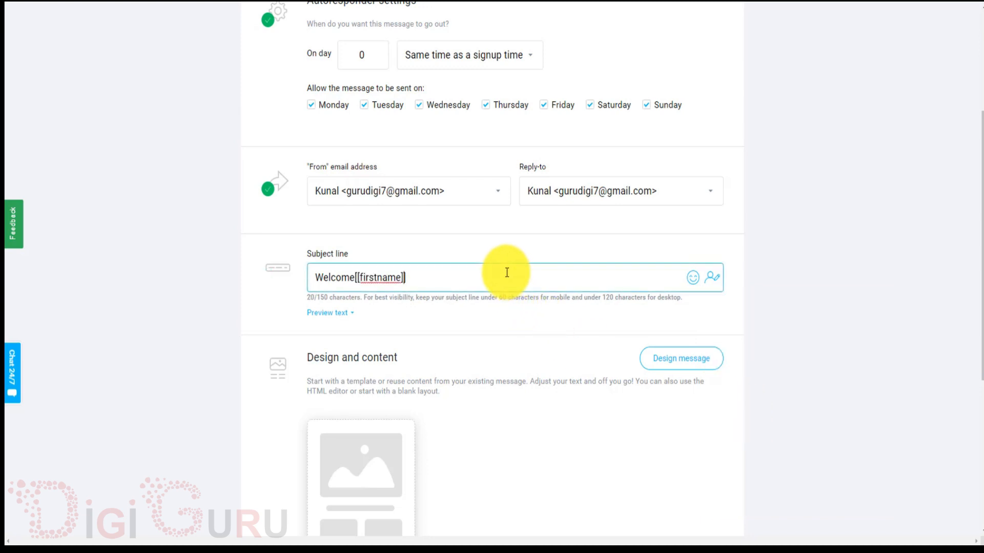
{"action": "key", "text": "Left"}
{"action": "key", "text": "Left"}
{"action": "key", "text": "Left"}
{"action": "key", "text": "Left"}
{"action": "key", "text": "Left"}
{"action": "key", "text": "Left"}
{"action": "key", "text": "Left"}
{"action": "key", "text": "Left"}
{"action": "left_click", "coordinate": [506, 273]}
{"action": "type", "text": "To the "}
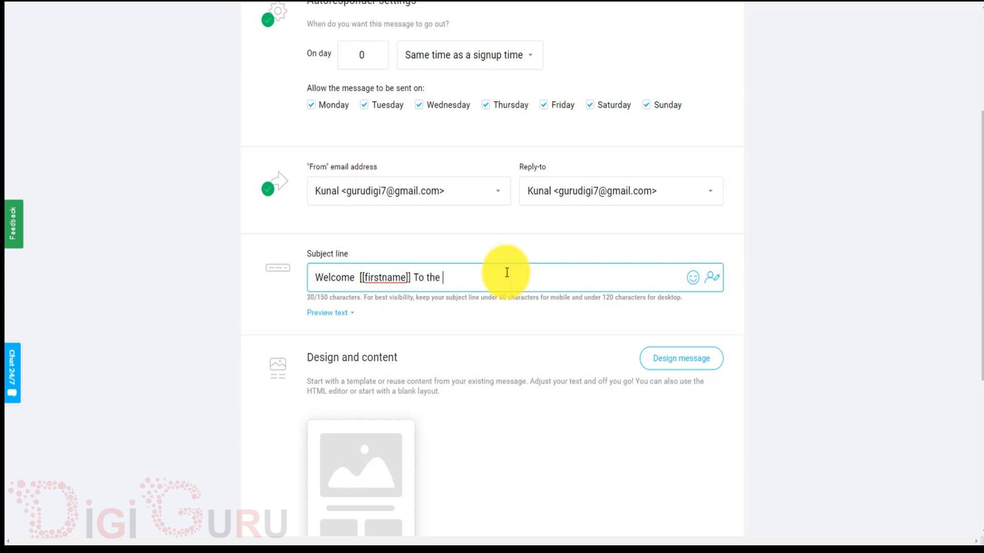
{"action": "type", "text": "wordld of Digital MArketing"}
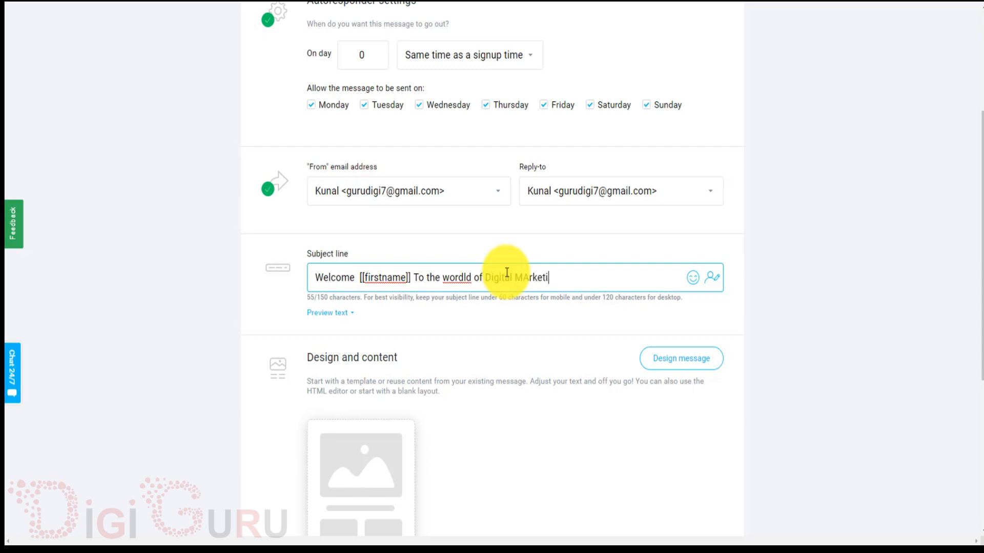
Rewrite the subject as 'Thank you [[firstname]] for subscribing to our channel'.
{"action": "key", "text": "BackSpace"}
{"action": "key", "text": "BackSpace"}
{"action": "key", "text": "BackSpace"}
{"action": "key", "text": "BackSpace"}
{"action": "key", "text": "BackSpace"}
{"action": "key", "text": "BackSpace"}
{"action": "key", "text": "BackSpace"}
{"action": "key", "text": "BackSpace"}
{"action": "key", "text": "BackSpace"}
{"action": "key", "text": "BackSpace"}
{"action": "key", "text": "BackSpace"}
{"action": "key", "text": "BackSpace"}
{"action": "key", "text": "BackSpace"}
{"action": "key", "text": "BackSpace"}
{"action": "key", "text": "BackSpace"}
{"action": "key", "text": "BackSpace"}
{"action": "key", "text": "BackSpace"}
{"action": "key", "text": "BackSpace"}
{"action": "key", "text": "BackSpace"}
{"action": "key", "text": "BackSpace"}
{"action": "key", "text": "BackSpace"}
{"action": "key", "text": "BackSpace"}
{"action": "key", "text": "BackSpace"}
{"action": "key", "text": "BackSpace"}
{"action": "key", "text": "BackSpace"}
{"action": "key", "text": "BackSpace"}
{"action": "key", "text": "BackSpace"}
{"action": "key", "text": "BackSpace"}
{"action": "key", "text": "BackSpace"}
{"action": "key", "text": "BackSpace"}
{"action": "key", "text": "BackSpace"}
{"action": "key", "text": "BackSpace"}
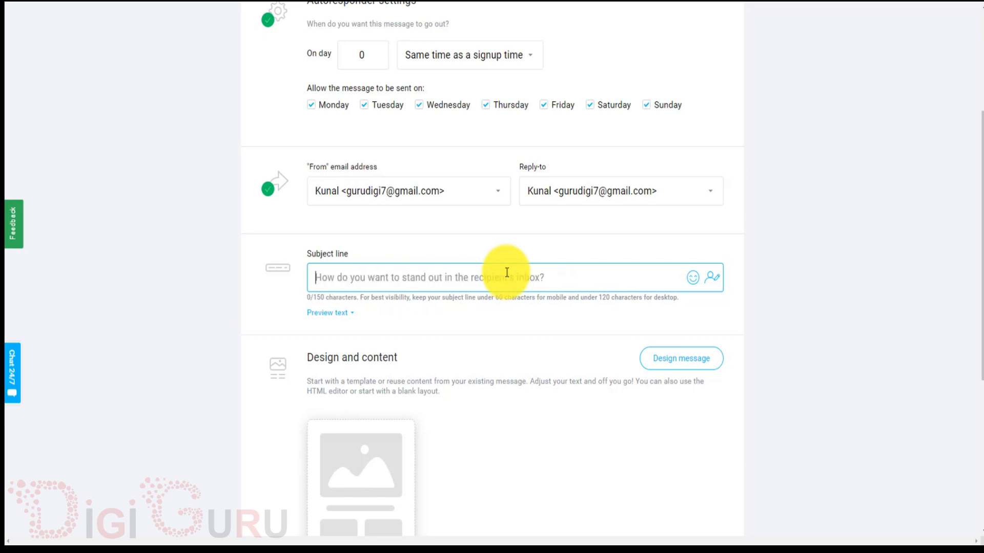
{"action": "type", "text": "Than"}
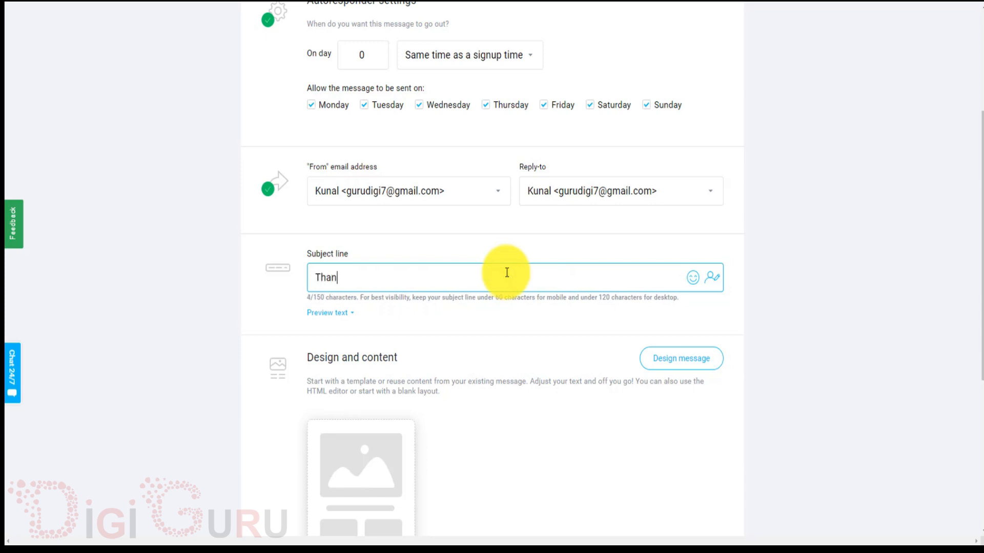
{"action": "type", "text": "k you"}
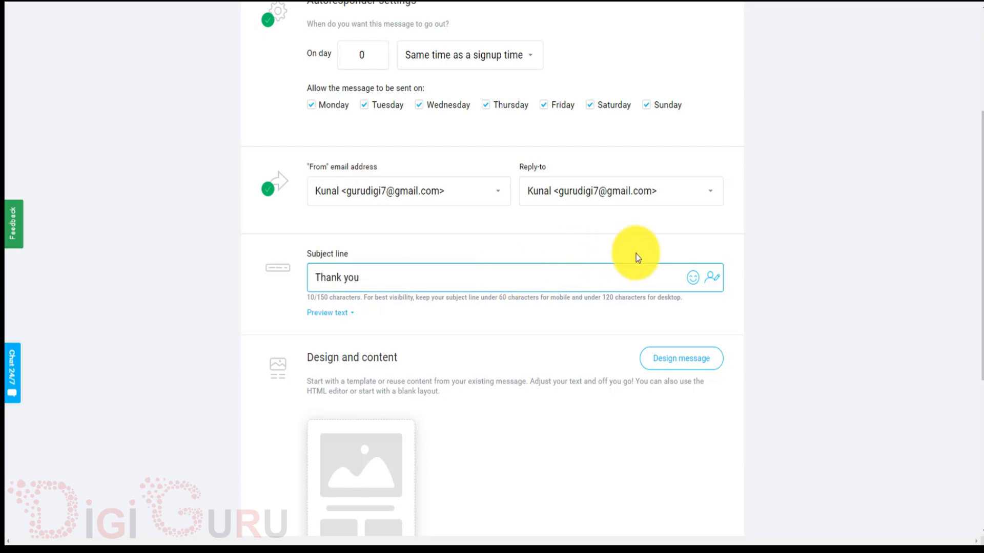
{"action": "left_click", "coordinate": [712, 278]}
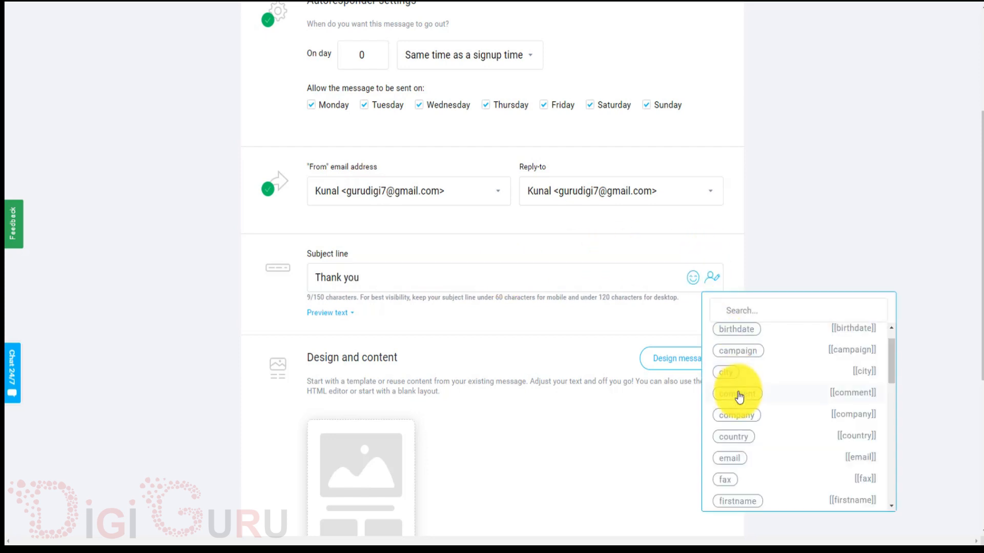
{"action": "left_click", "coordinate": [739, 501]}
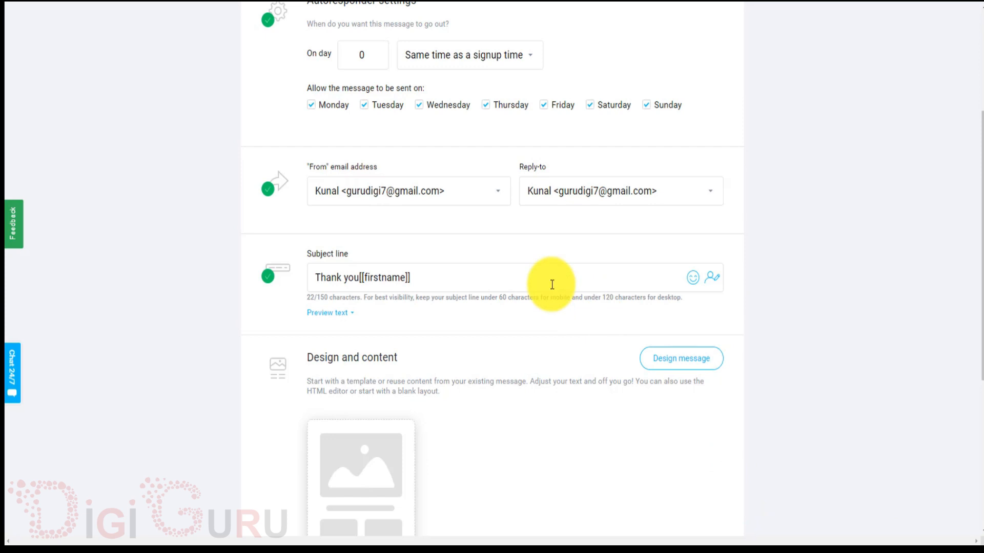
{"action": "left_click", "coordinate": [363, 277]}
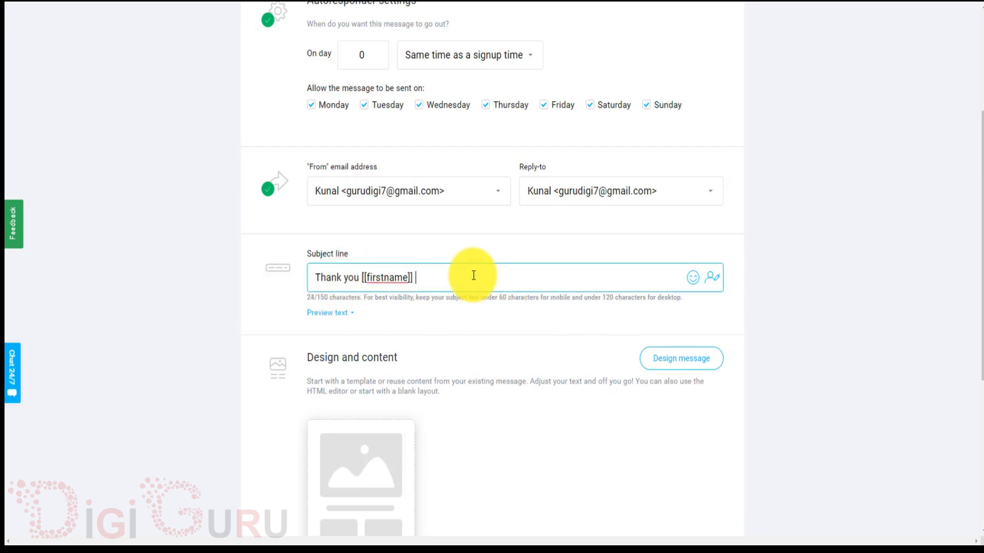
{"action": "type", "text": "or subscribing to our channel"}
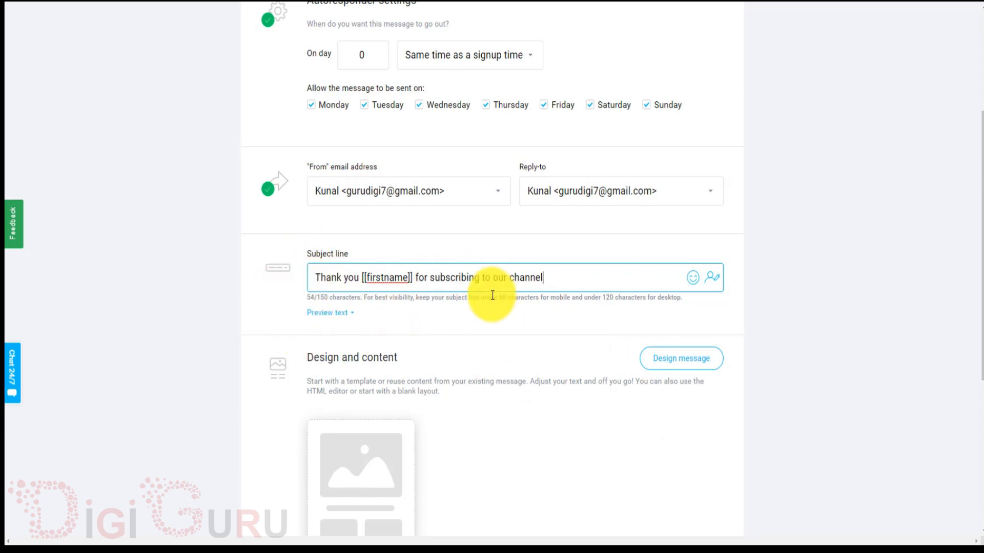
Choose Design message on the template card to reach the Predesigned templates page.
{"action": "scroll", "coordinate": [492, 295], "scroll_direction": "down", "scroll_amount": 3}
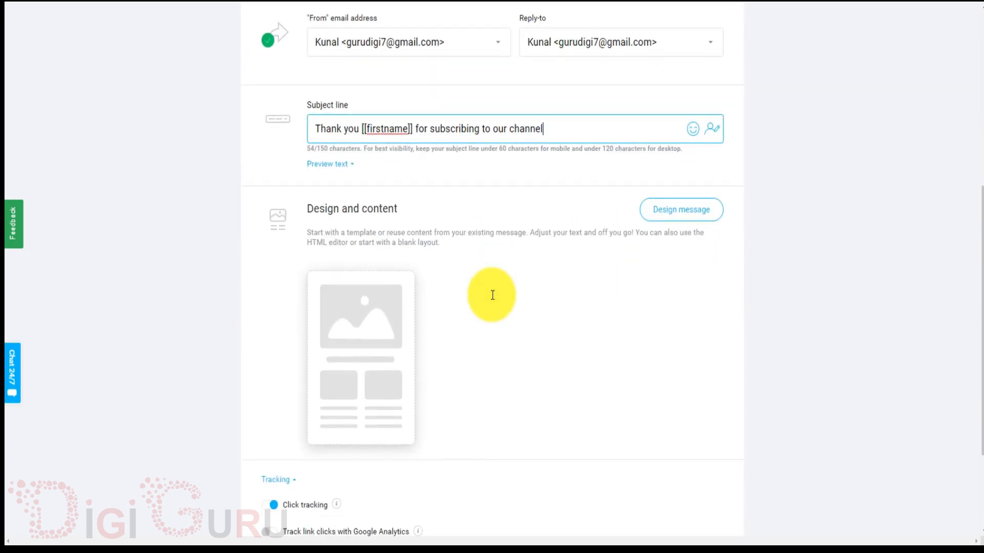
{"action": "mouse_move", "coordinate": [370, 313]}
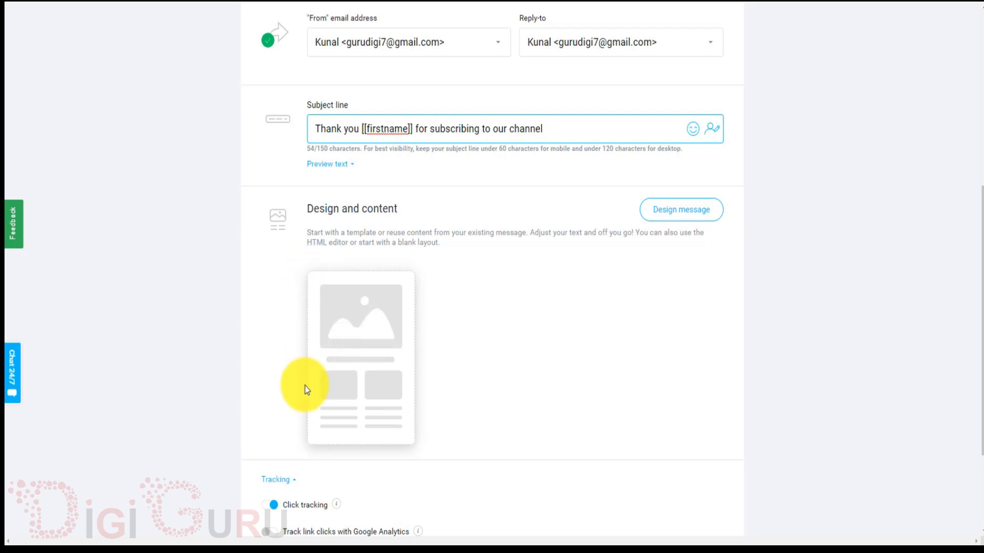
{"action": "mouse_move", "coordinate": [386, 331]}
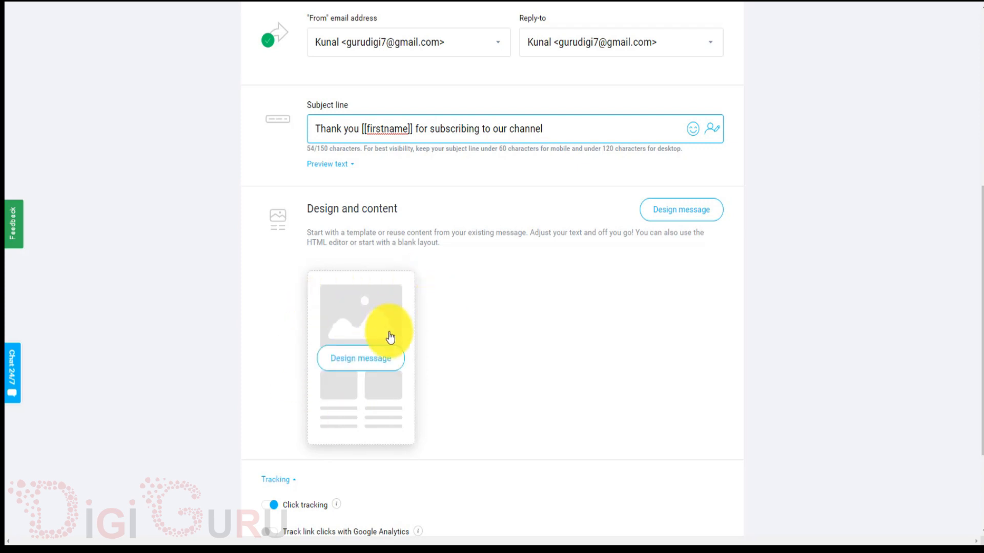
{"action": "left_click", "coordinate": [372, 358]}
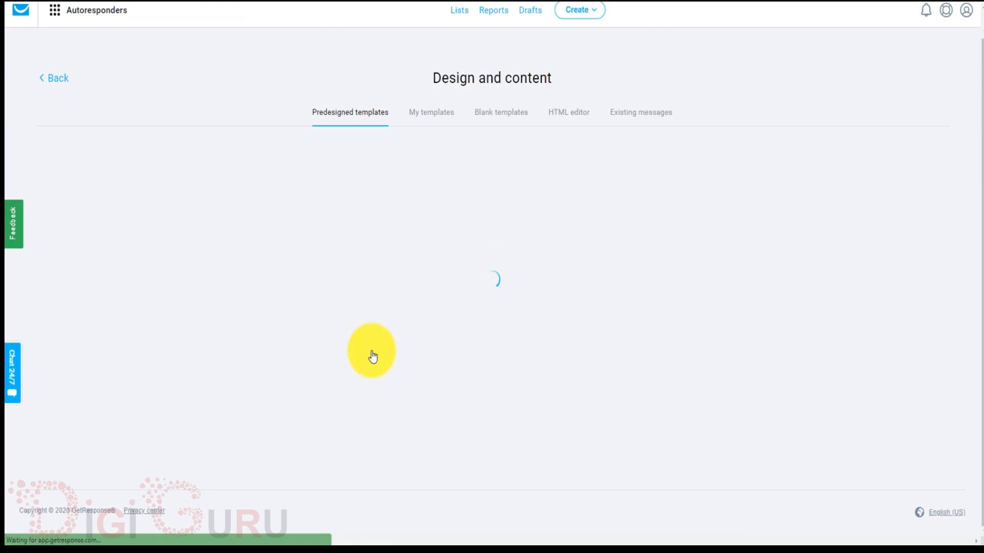
Browse Predesigned and My templates, then switch to Existing messages showing the earlier Untitled message.
{"action": "scroll", "coordinate": [373, 357], "scroll_direction": "down", "scroll_amount": 6}
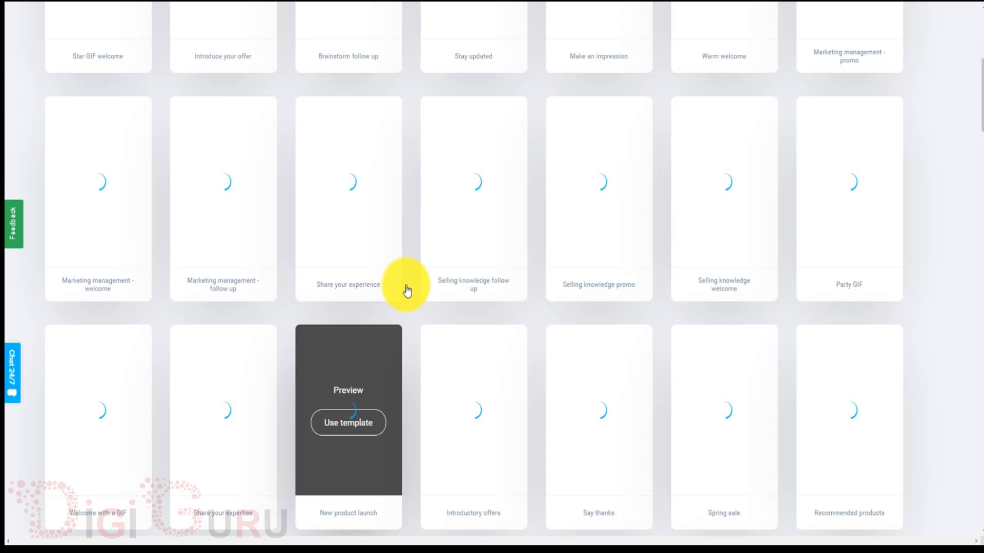
{"action": "scroll", "coordinate": [405, 288], "scroll_direction": "up", "scroll_amount": 1}
{"action": "scroll", "coordinate": [408, 292], "scroll_direction": "up", "scroll_amount": 5}
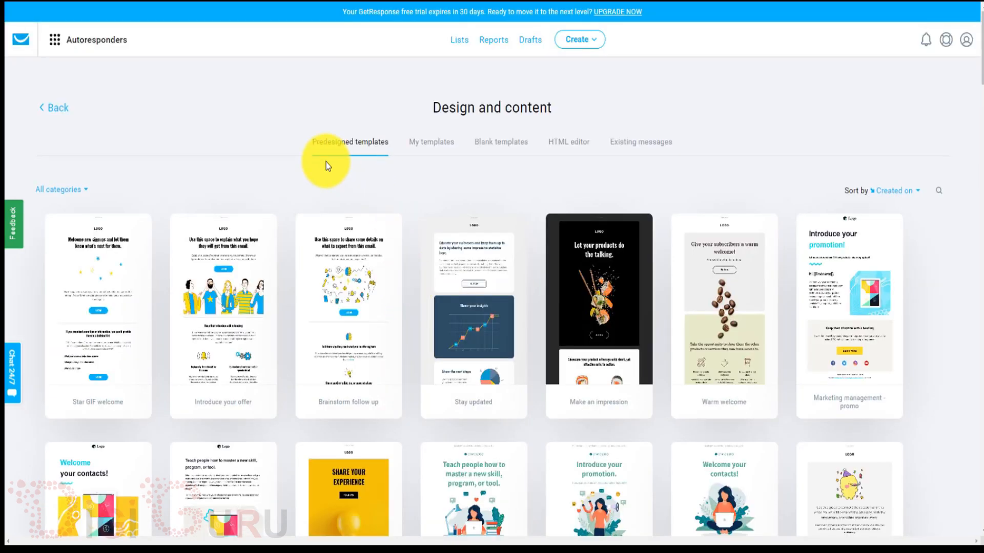
{"action": "left_click", "coordinate": [447, 149]}
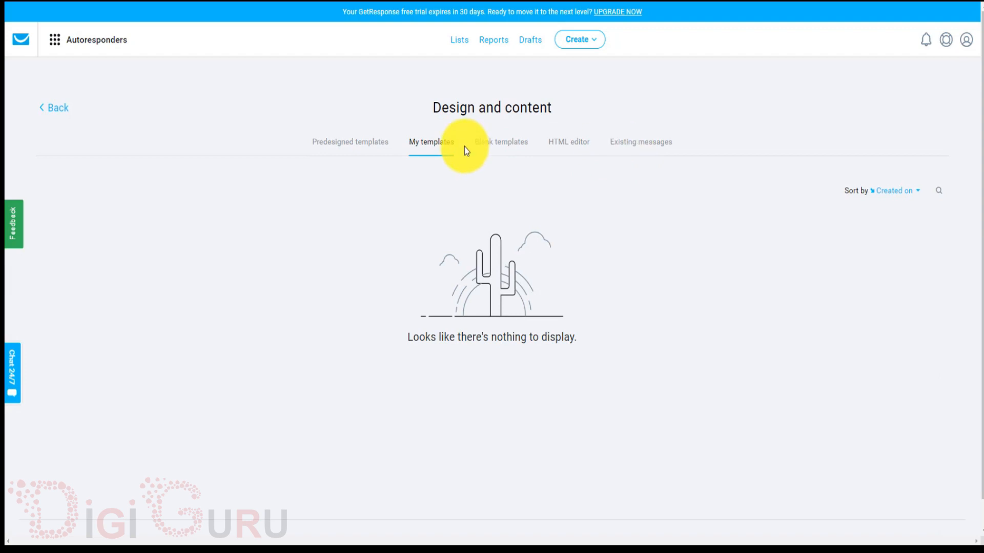
{"action": "left_click", "coordinate": [347, 150]}
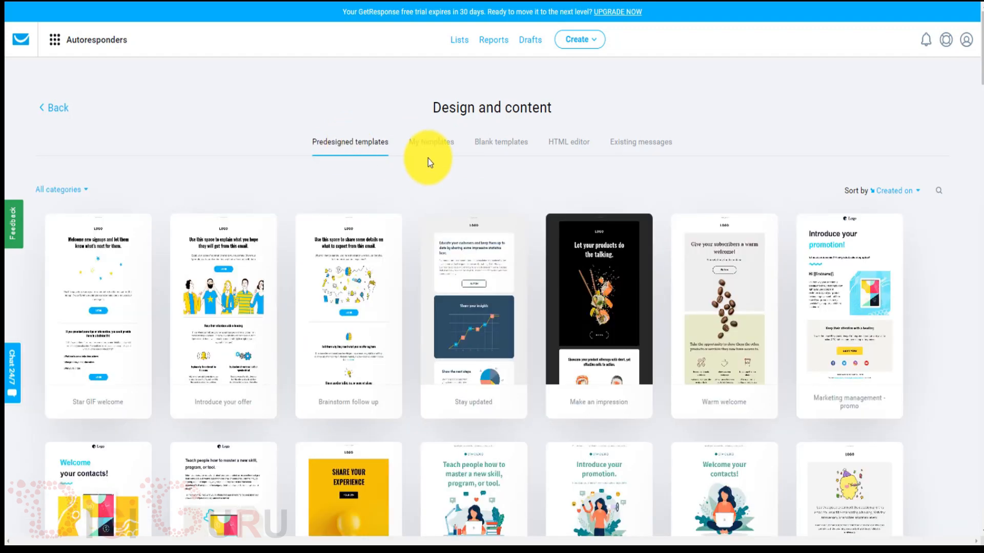
{"action": "left_click", "coordinate": [647, 146]}
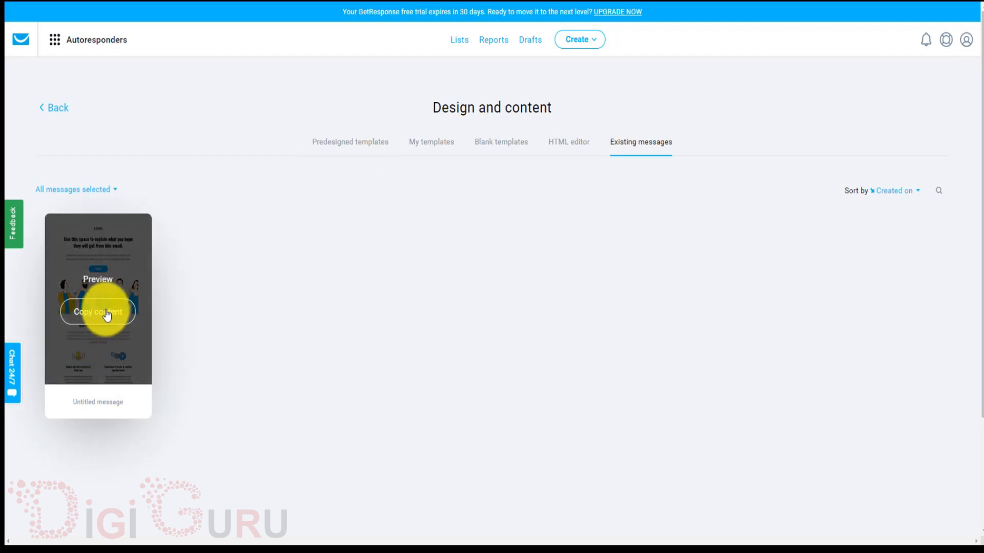
Load the existing Untitled message's design into the autoresponder email, then go back to the autoresponder form.
{"action": "left_click", "coordinate": [103, 314]}
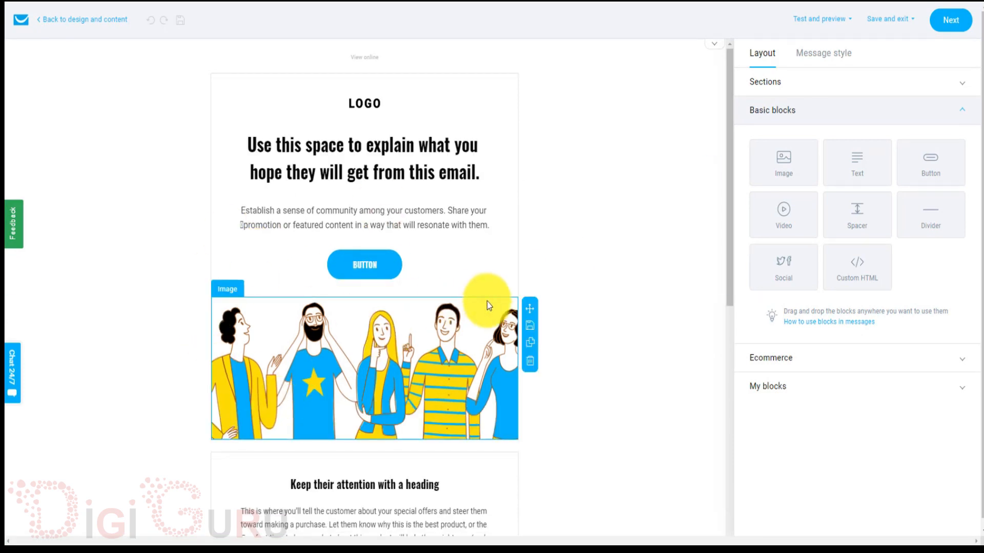
{"action": "left_click", "coordinate": [952, 21]}
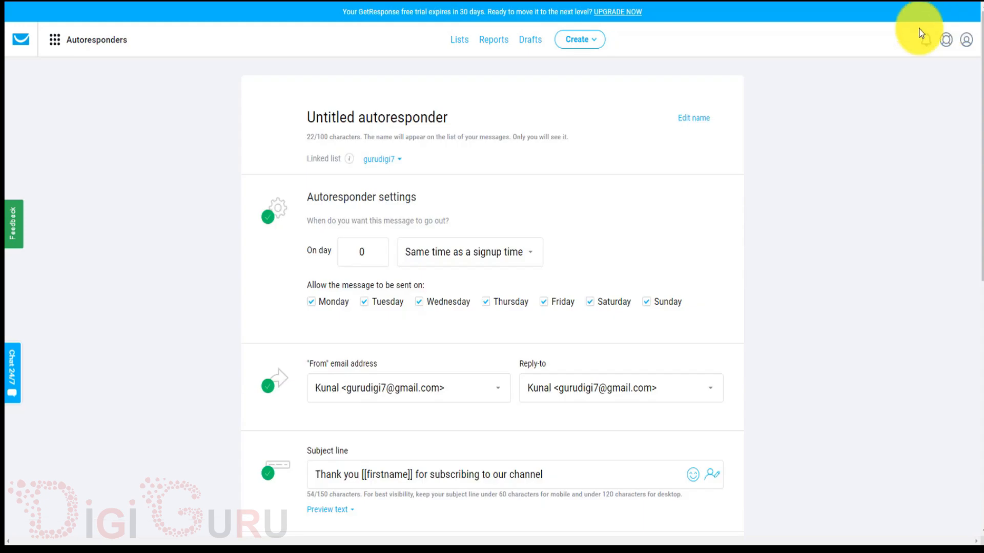
Save and publish the Untitled autoresponder so it shows On, sending on day 0.
{"action": "scroll", "coordinate": [621, 284], "scroll_direction": "down", "scroll_amount": 10}
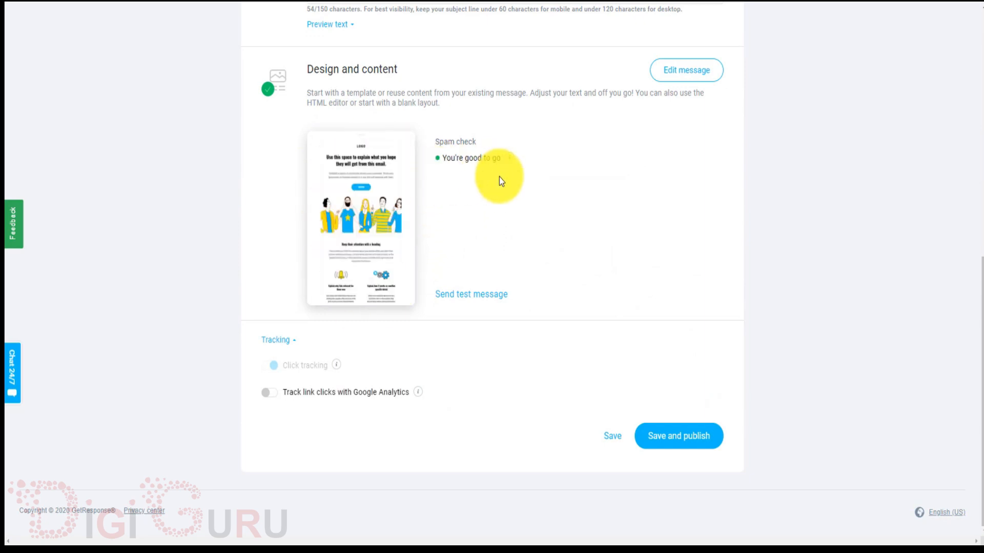
{"action": "left_click", "coordinate": [693, 442]}
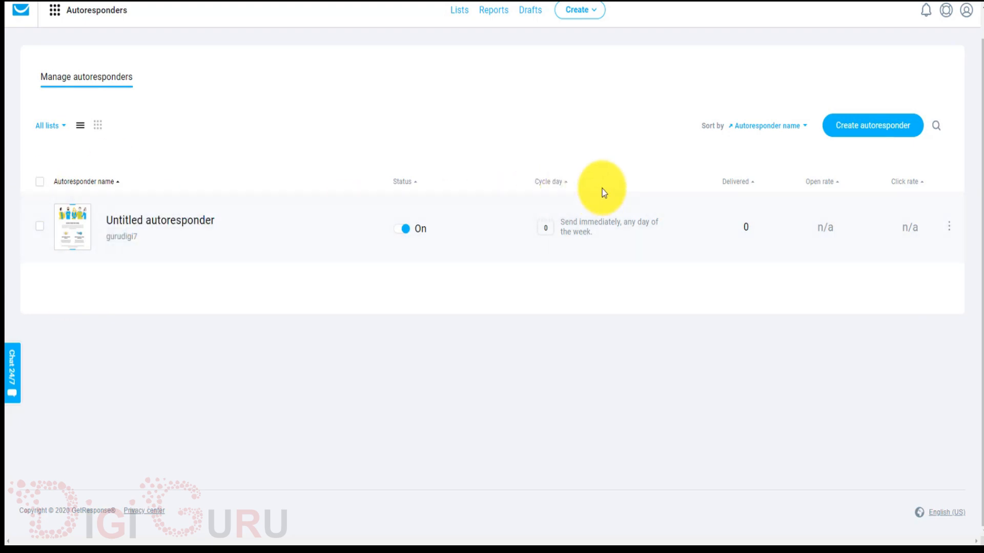
Create a new autoresponder with the send day set to day 1.
{"action": "left_click", "coordinate": [855, 127]}
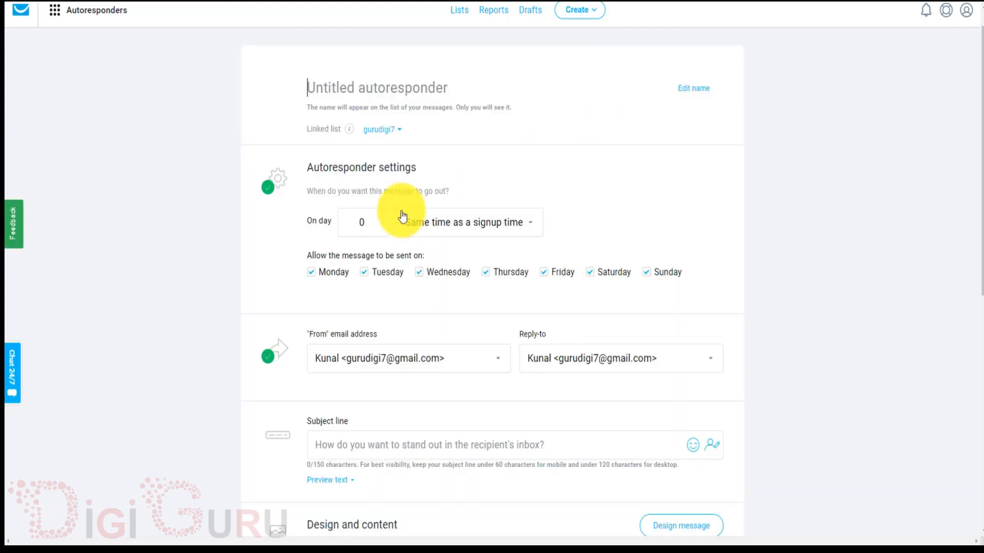
{"action": "left_click", "coordinate": [370, 224]}
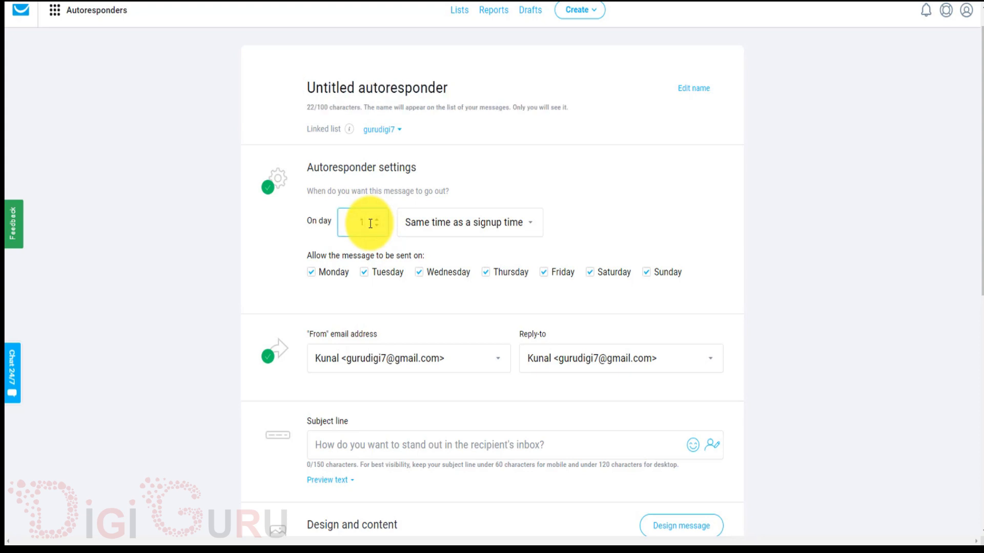
{"action": "left_click", "coordinate": [599, 220]}
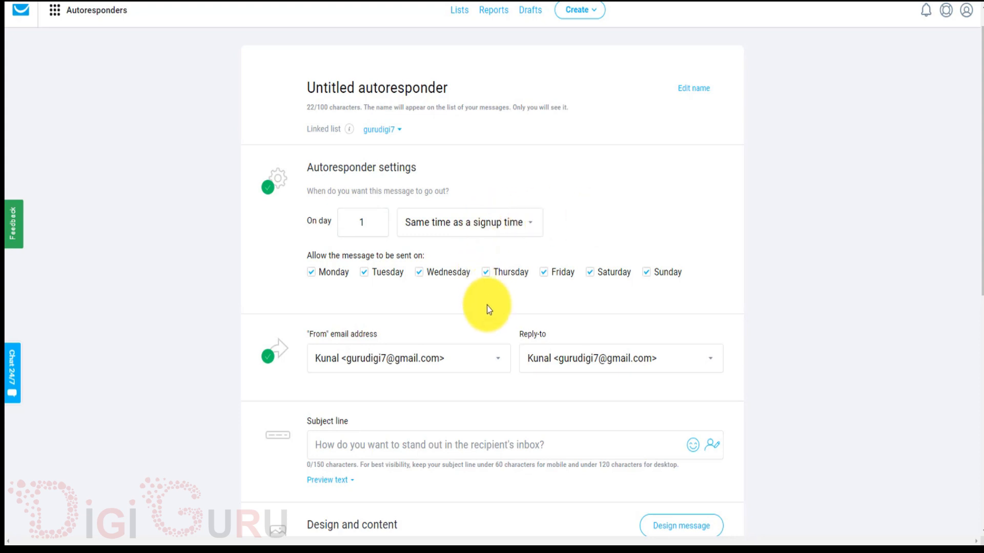
{"action": "scroll", "coordinate": [487, 306], "scroll_direction": "down", "scroll_amount": 2}
{"action": "scroll", "coordinate": [486, 306], "scroll_direction": "down", "scroll_amount": 5}
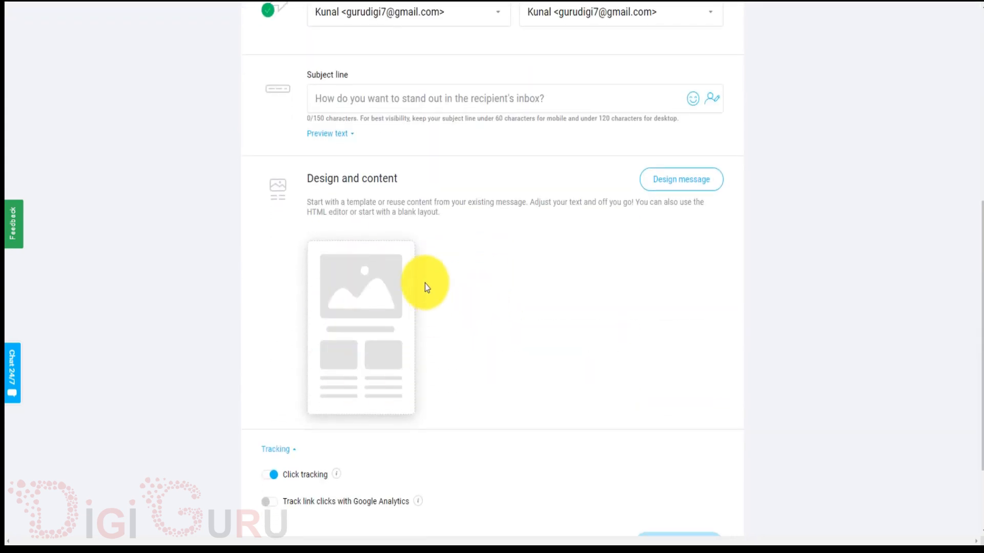
Leave the unfinished autoresponder and go to the GetResponse home page.
{"action": "mouse_move", "coordinate": [437, 329]}
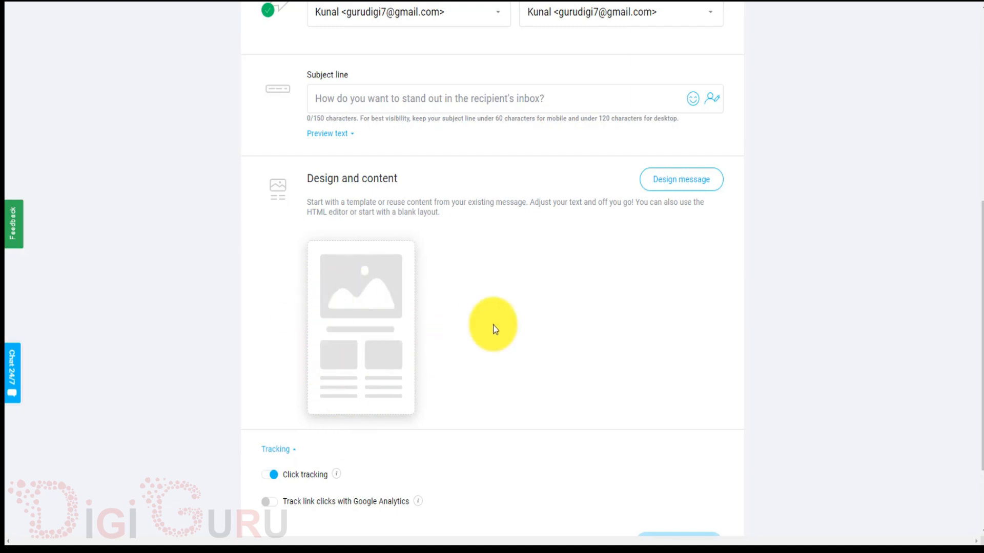
{"action": "scroll", "coordinate": [493, 325], "scroll_direction": "up", "scroll_amount": 7}
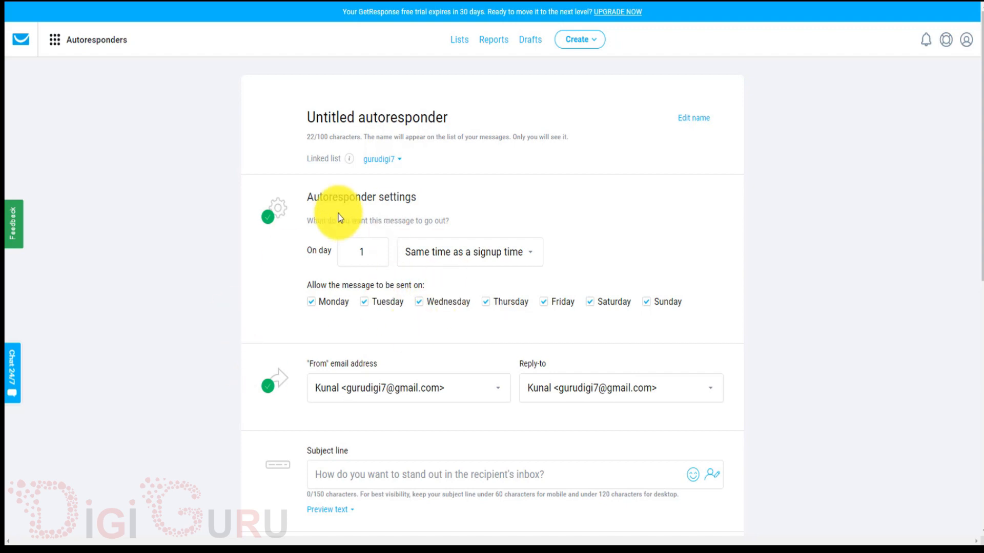
{"action": "left_click", "coordinate": [55, 41]}
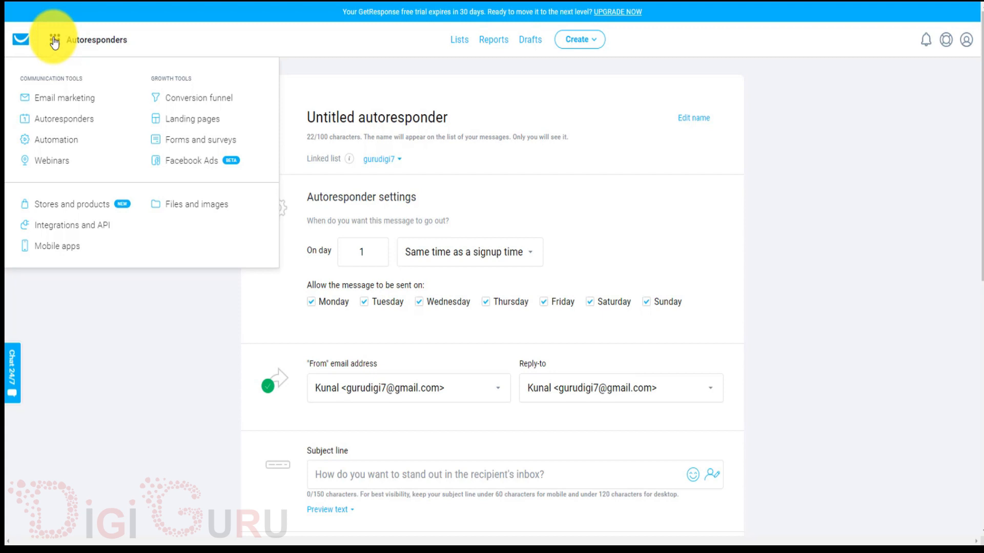
{"action": "left_click", "coordinate": [26, 43]}
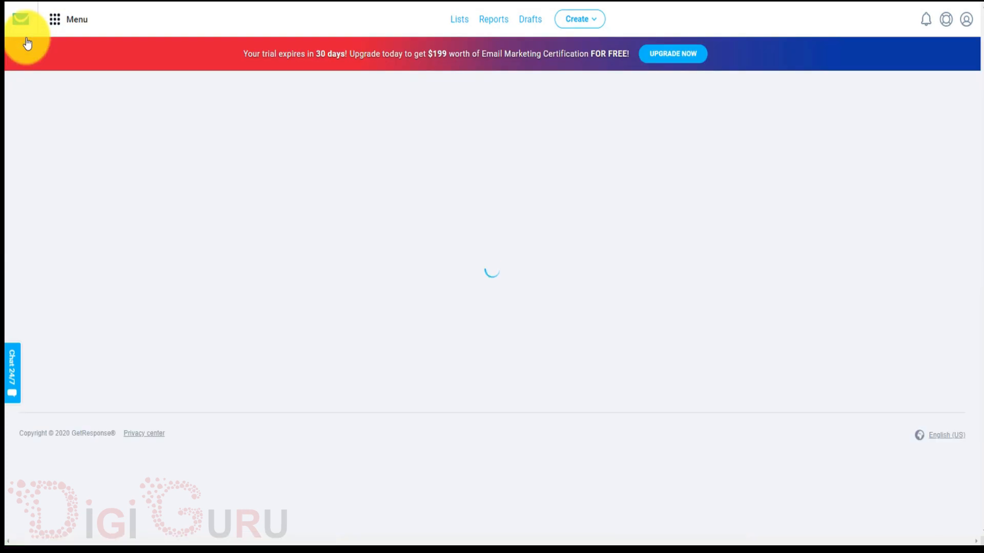